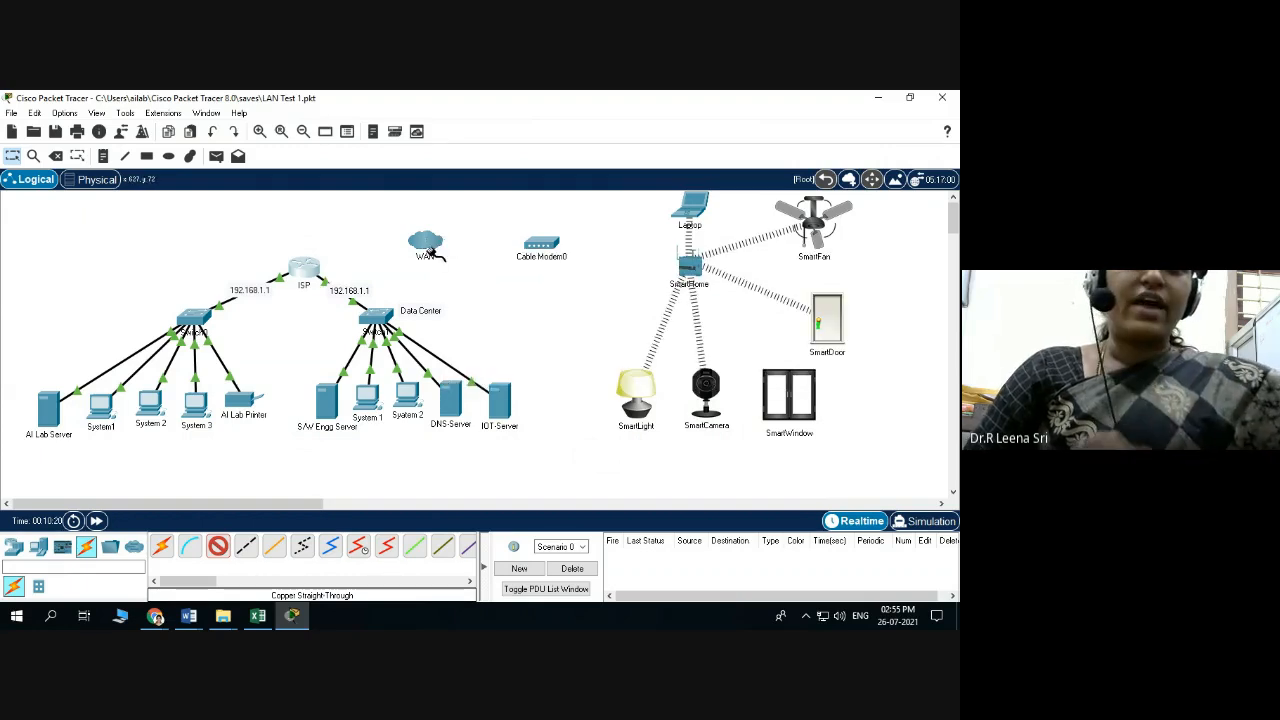
# Display the WAN emulation devices available for the network
pyautogui.click(13, 548)
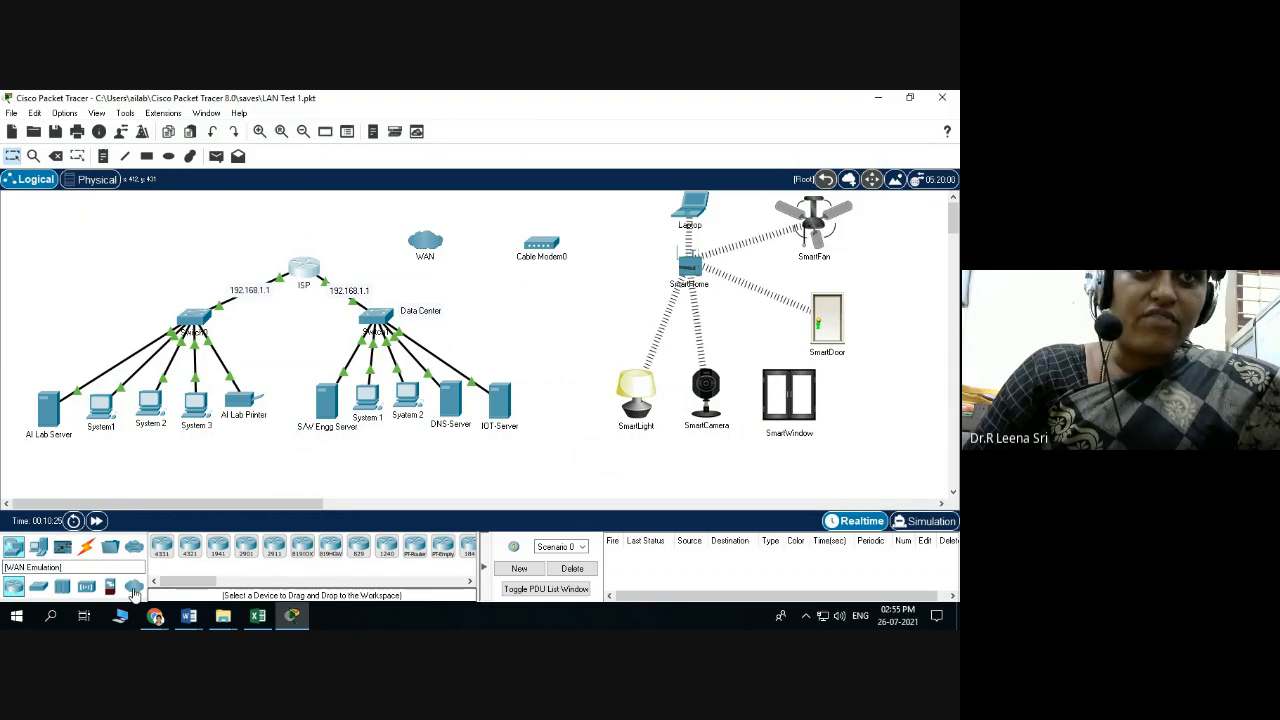
pyautogui.click(134, 590)
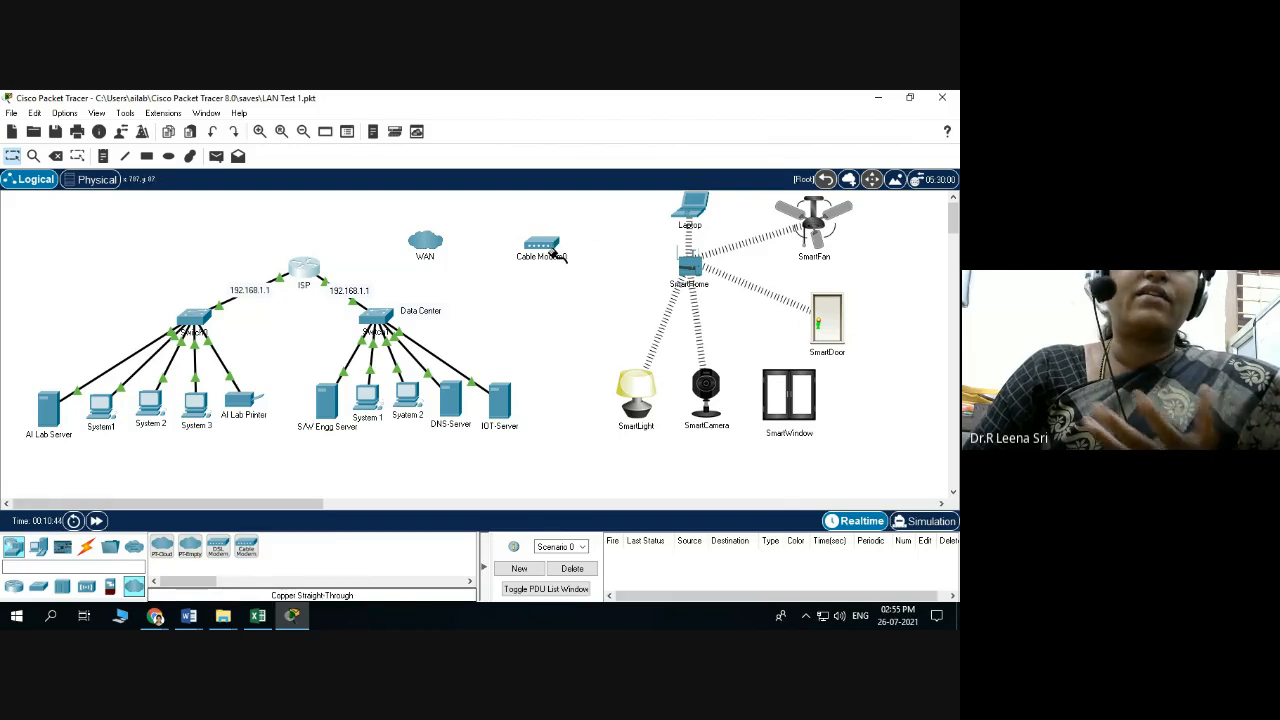
pyautogui.moveTo(552, 252)
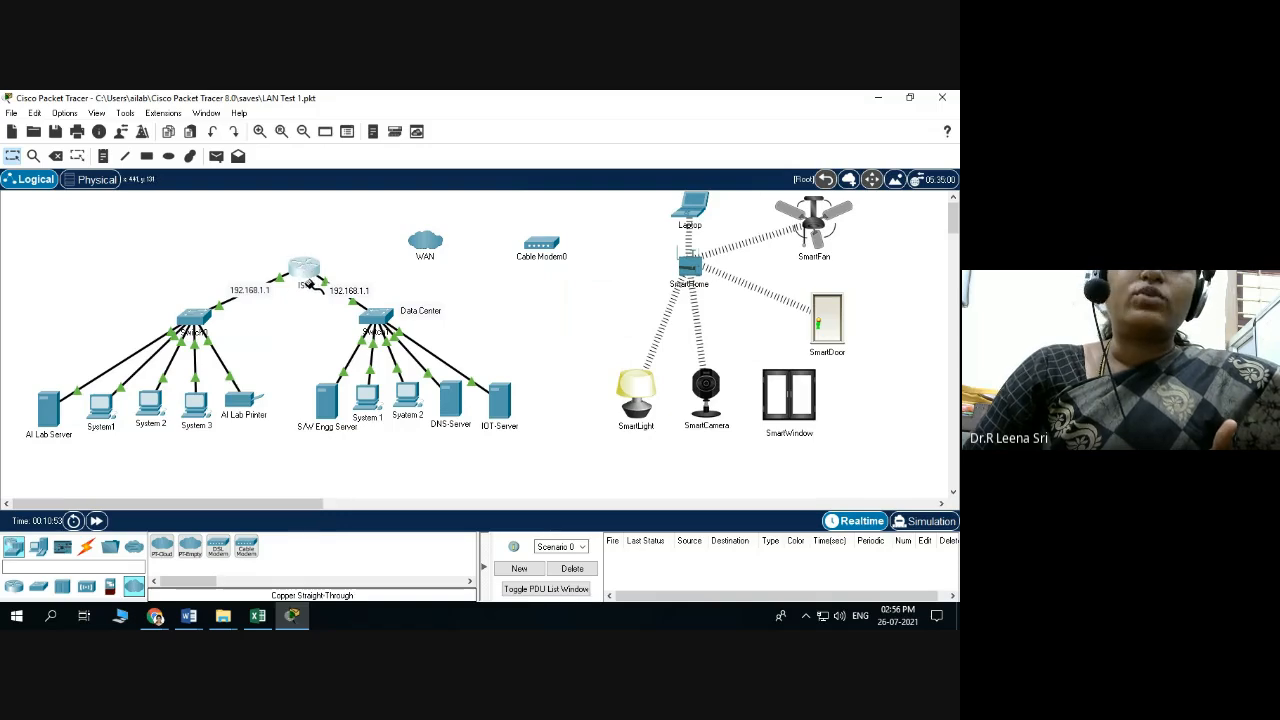
# Try linking the ISP router's GigabitEthernet0/2 to the WAN cloud's Coaxial7 and Ethernet6 ports with copper straight-through cable, and undo the resulting link
pyautogui.click(86, 546)
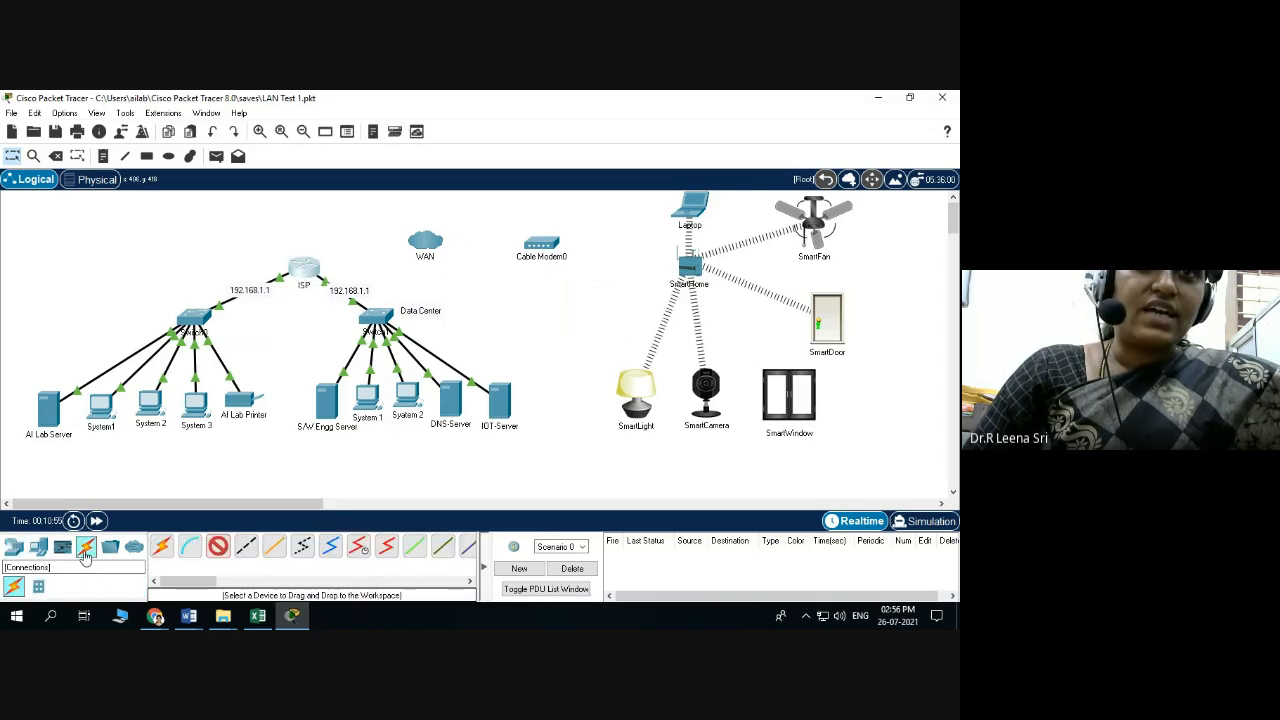
pyautogui.click(246, 546)
pyautogui.click(303, 271)
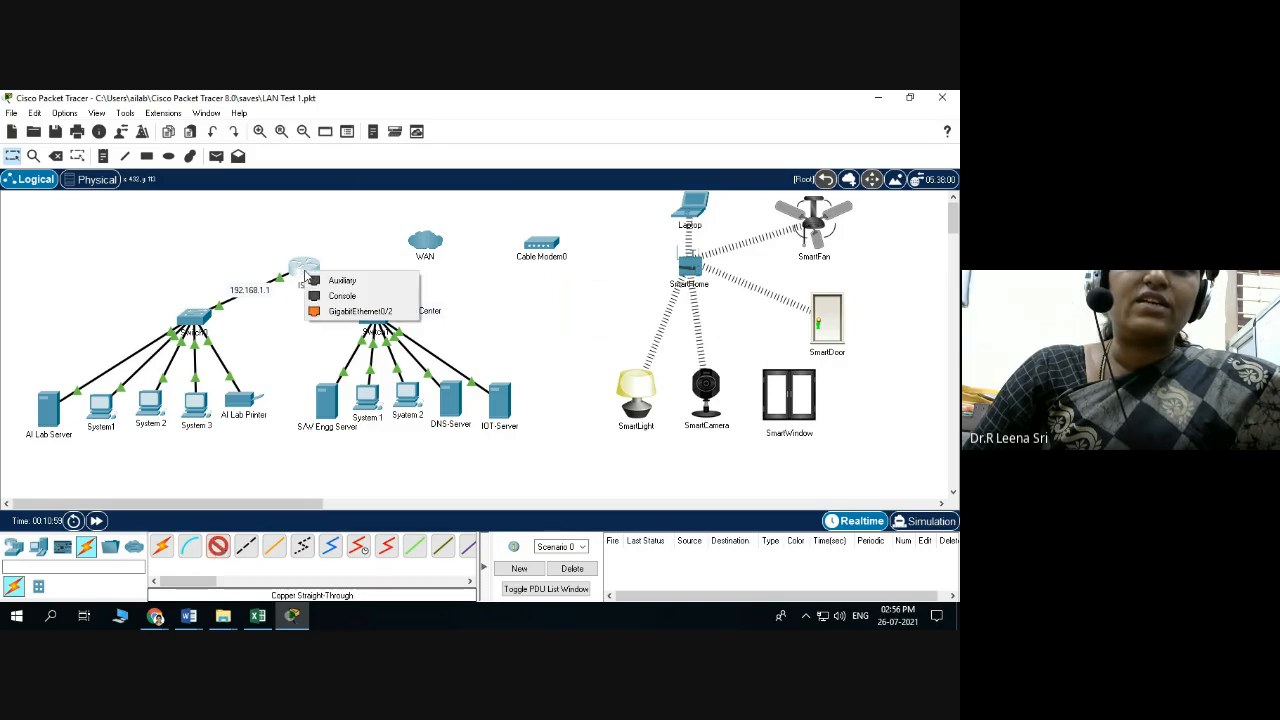
pyautogui.click(365, 311)
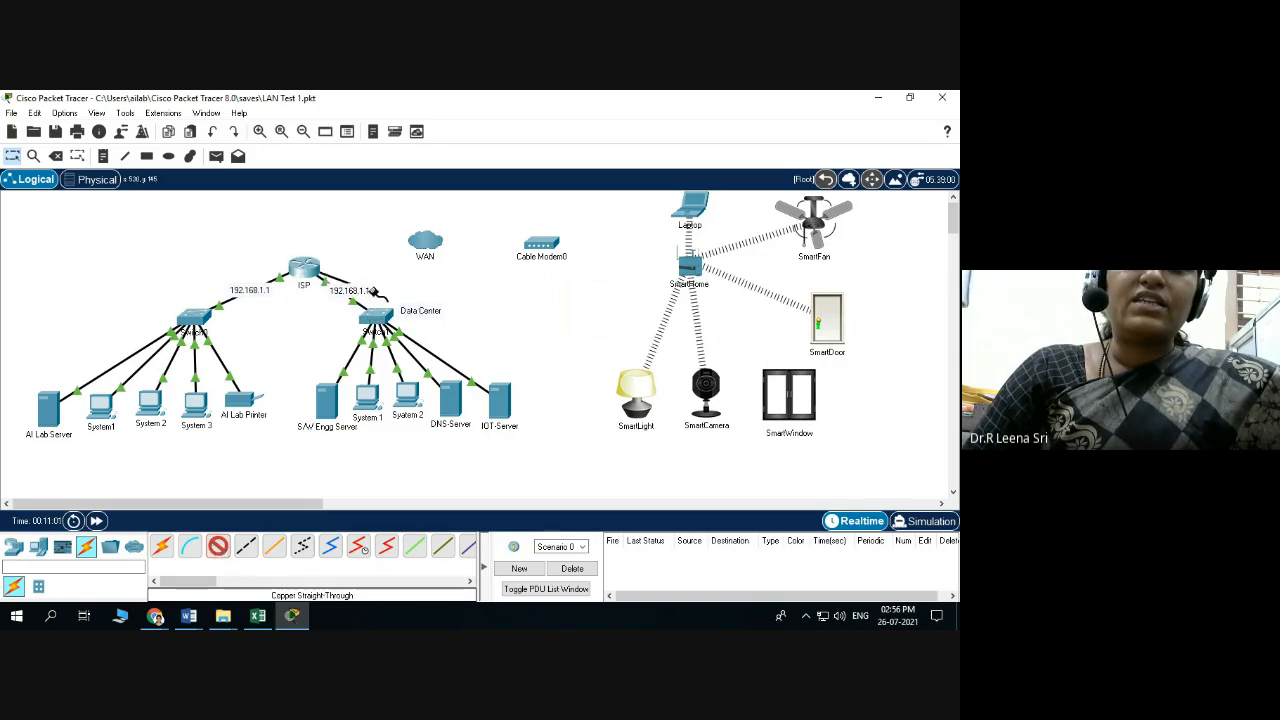
pyautogui.click(414, 245)
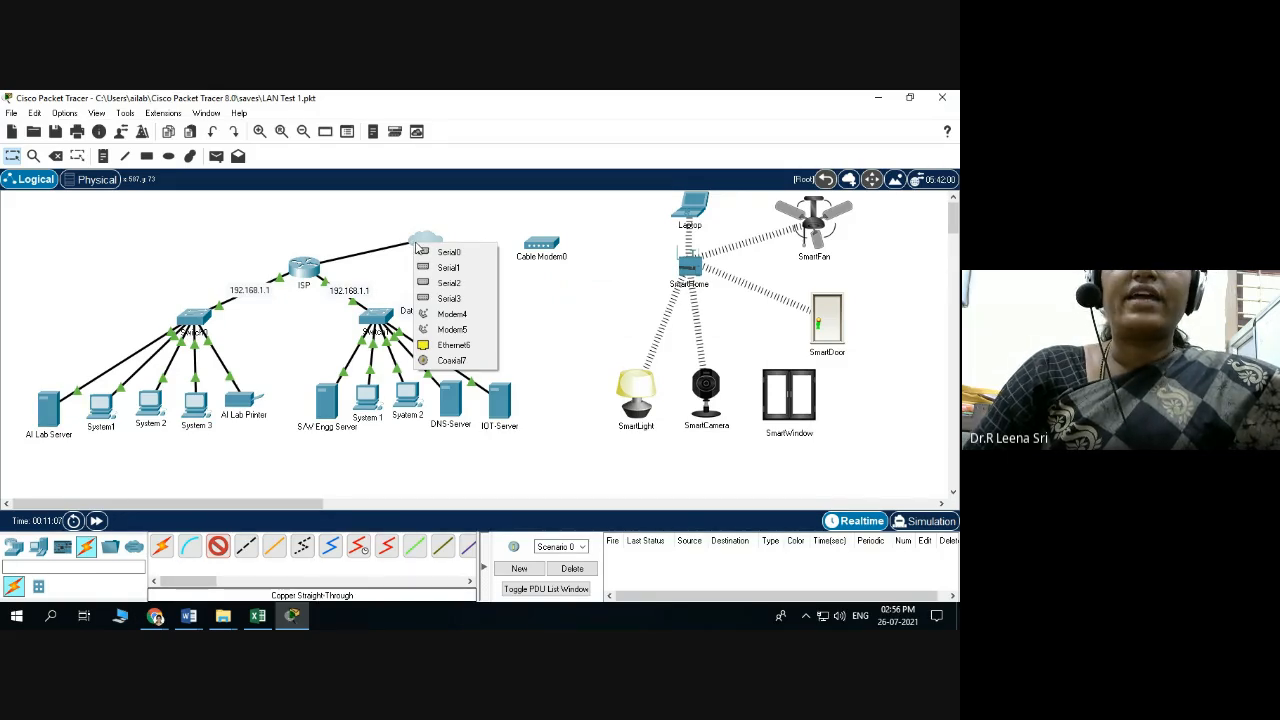
pyautogui.click(475, 362)
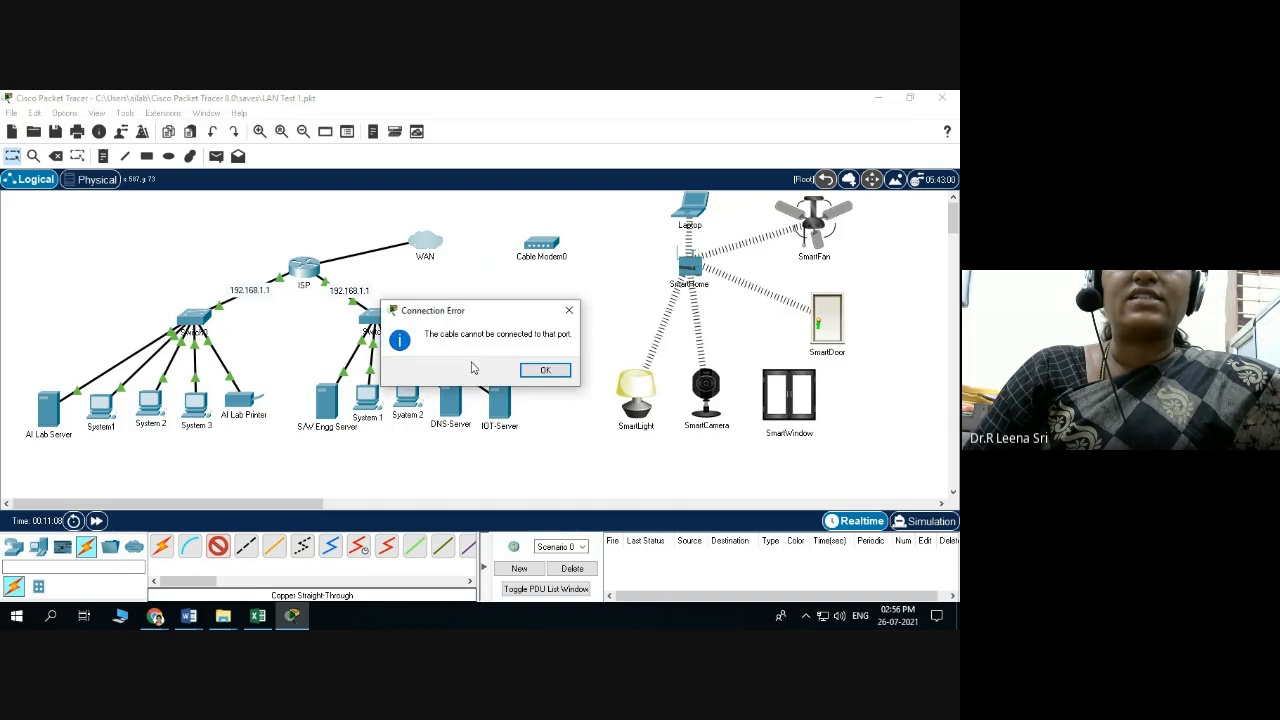
pyautogui.click(546, 372)
pyautogui.click(420, 245)
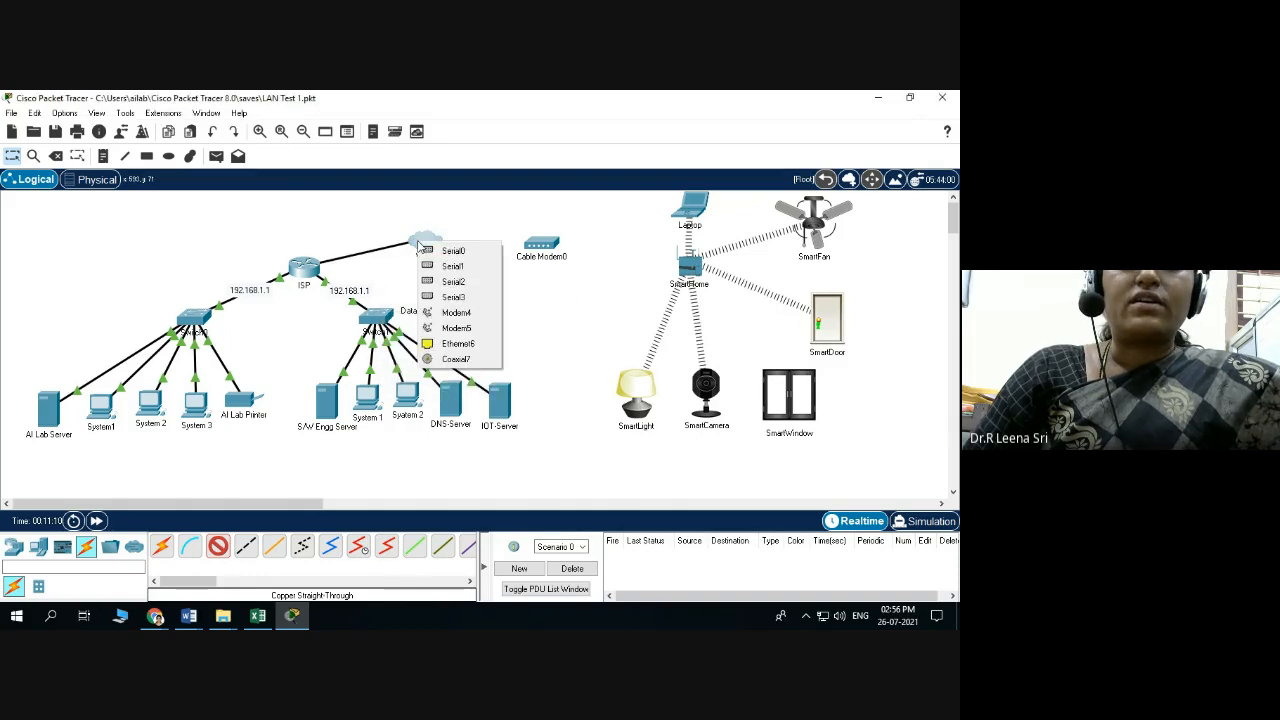
pyautogui.click(460, 344)
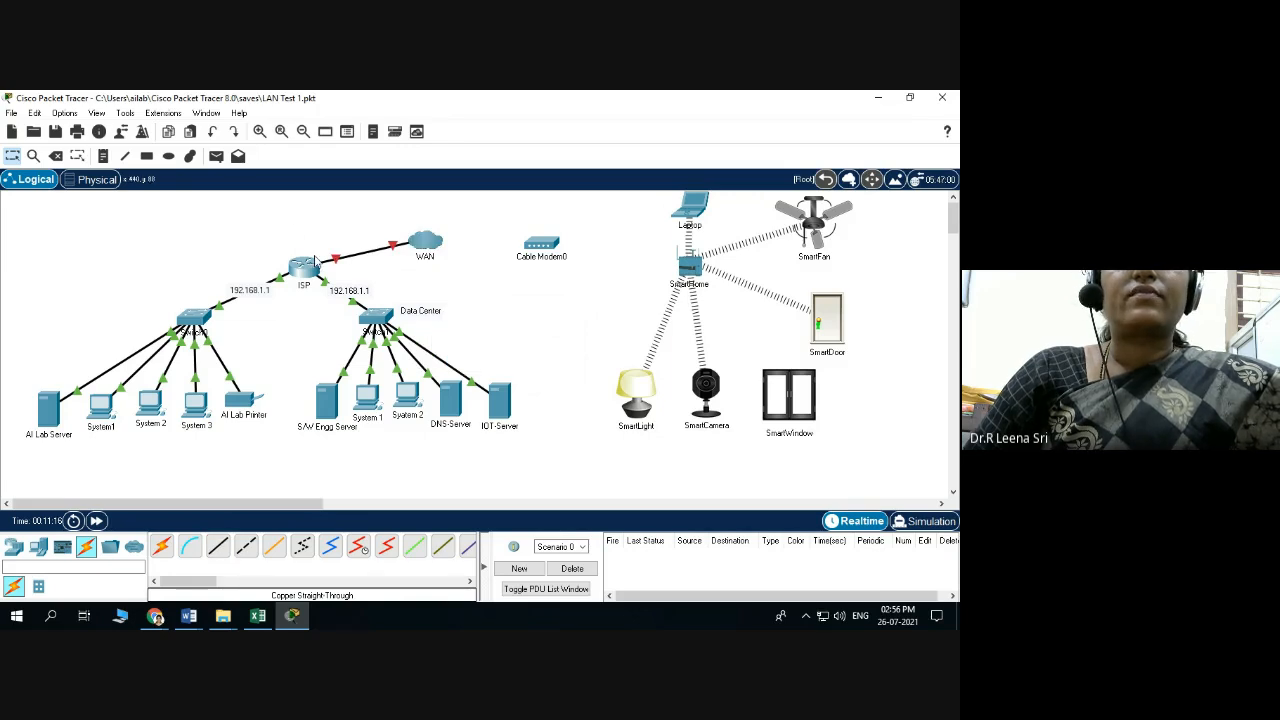
pyautogui.moveTo(339, 262)
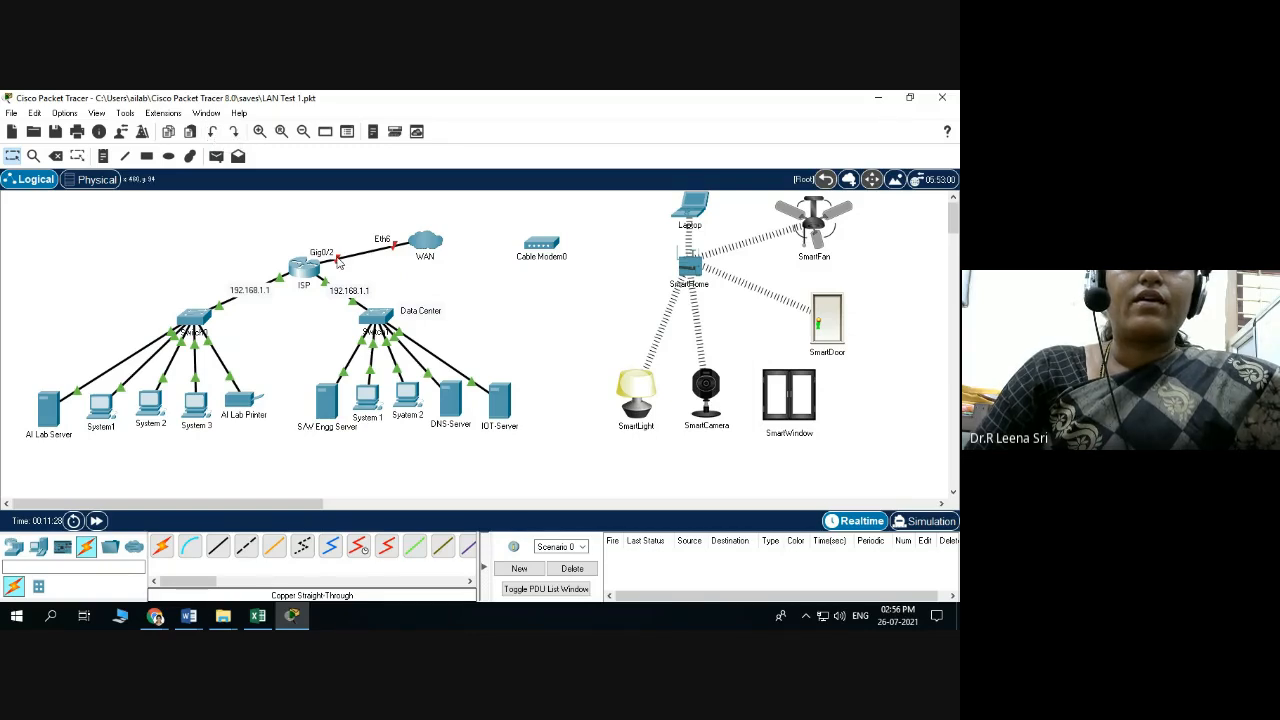
pyautogui.click(212, 131)
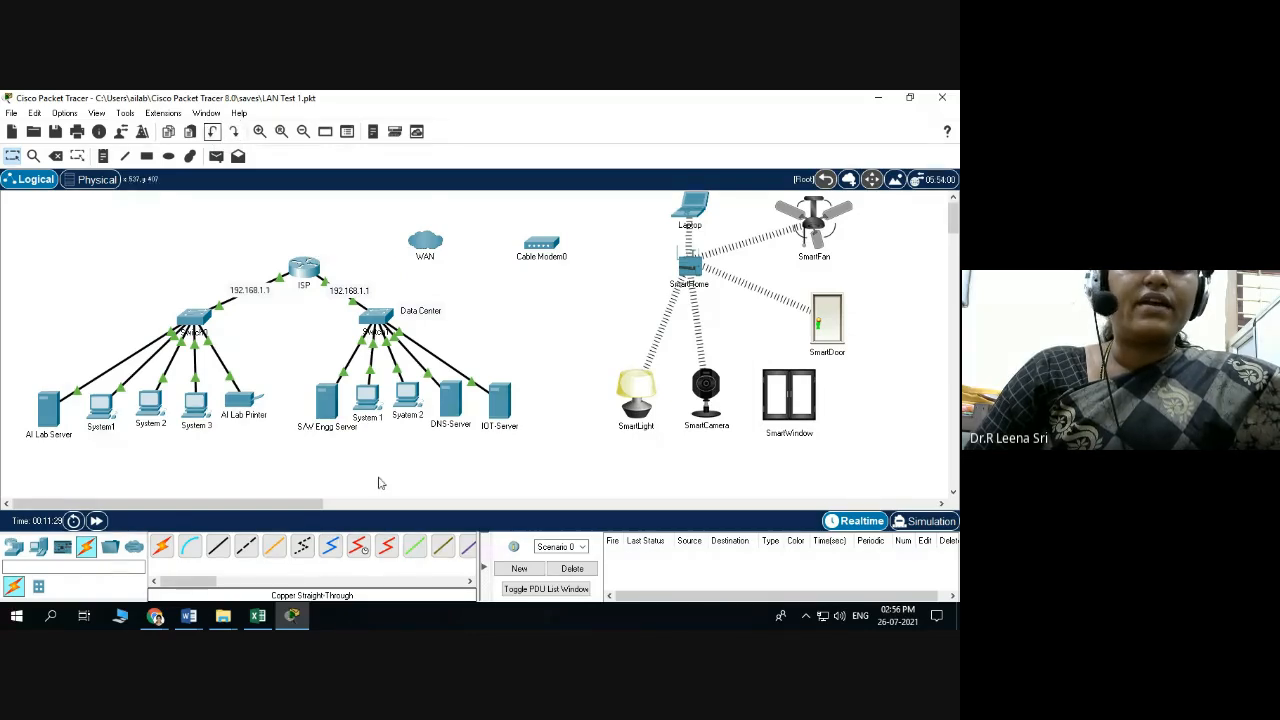
# Cable the ISP router's GigabitEthernet0/2 port to the WAN cloud's Ethernet6 port using copper straight-through
pyautogui.click(218, 546)
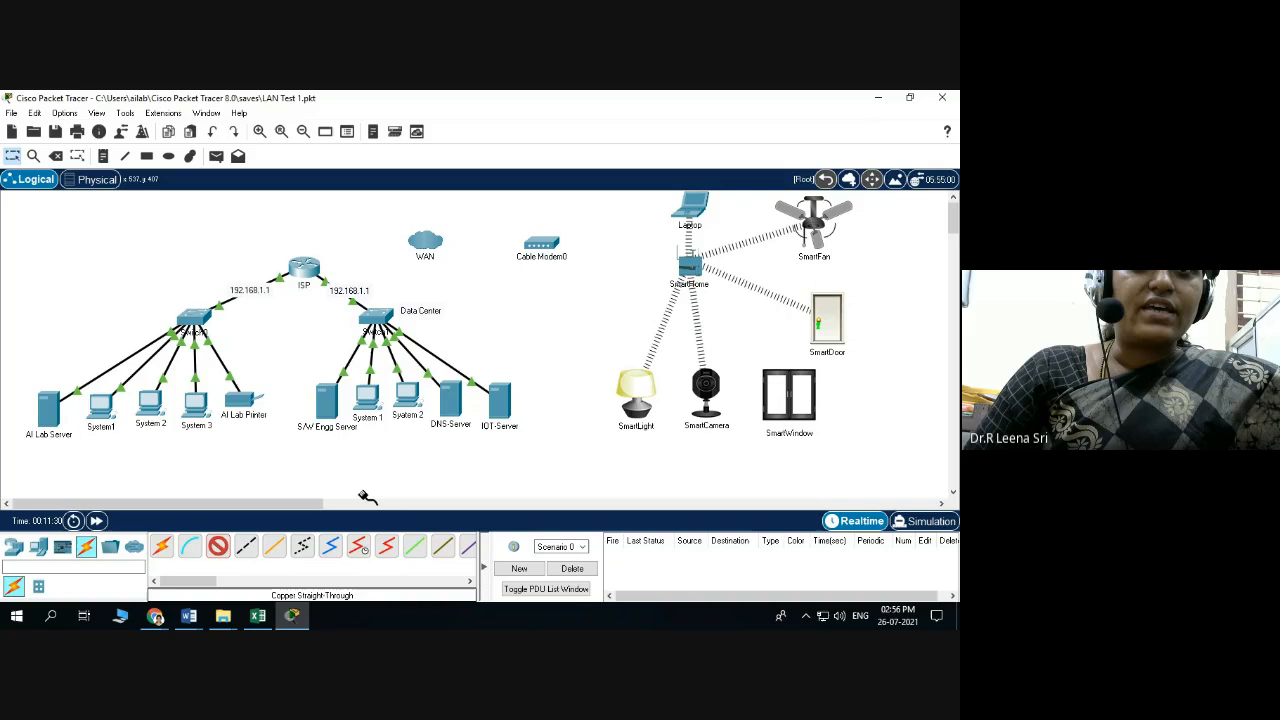
pyautogui.click(318, 268)
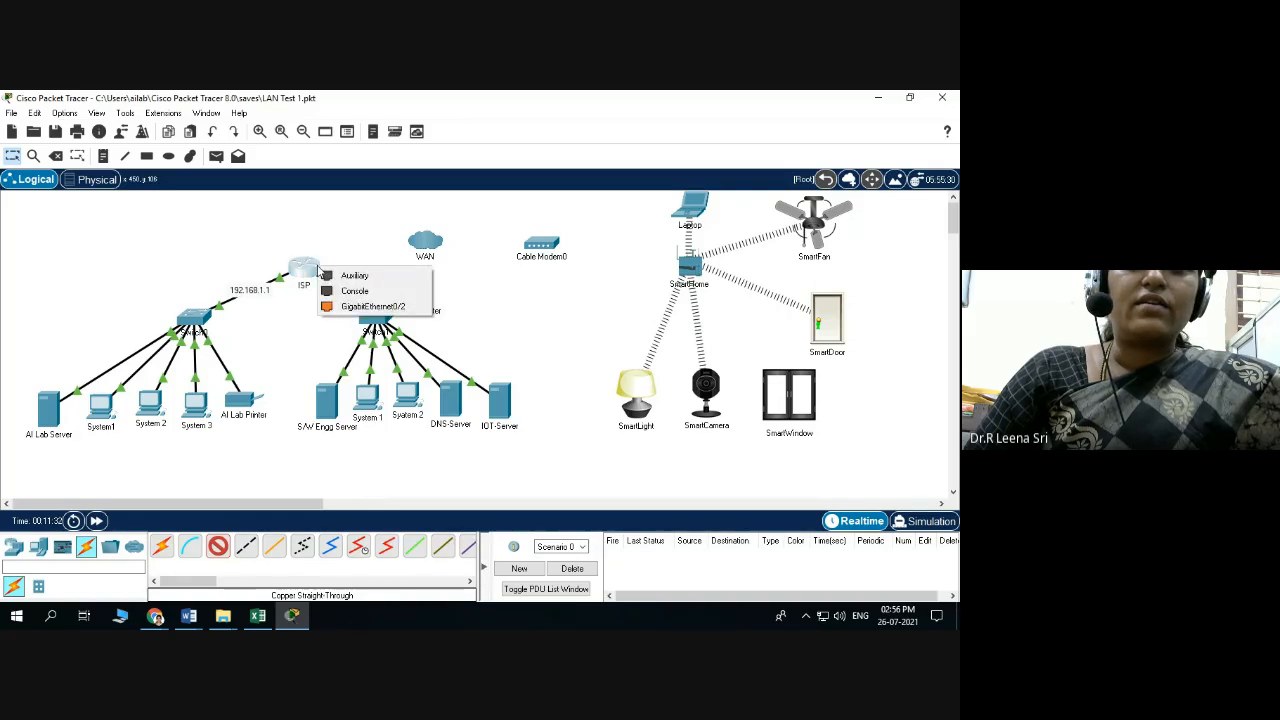
pyautogui.click(385, 306)
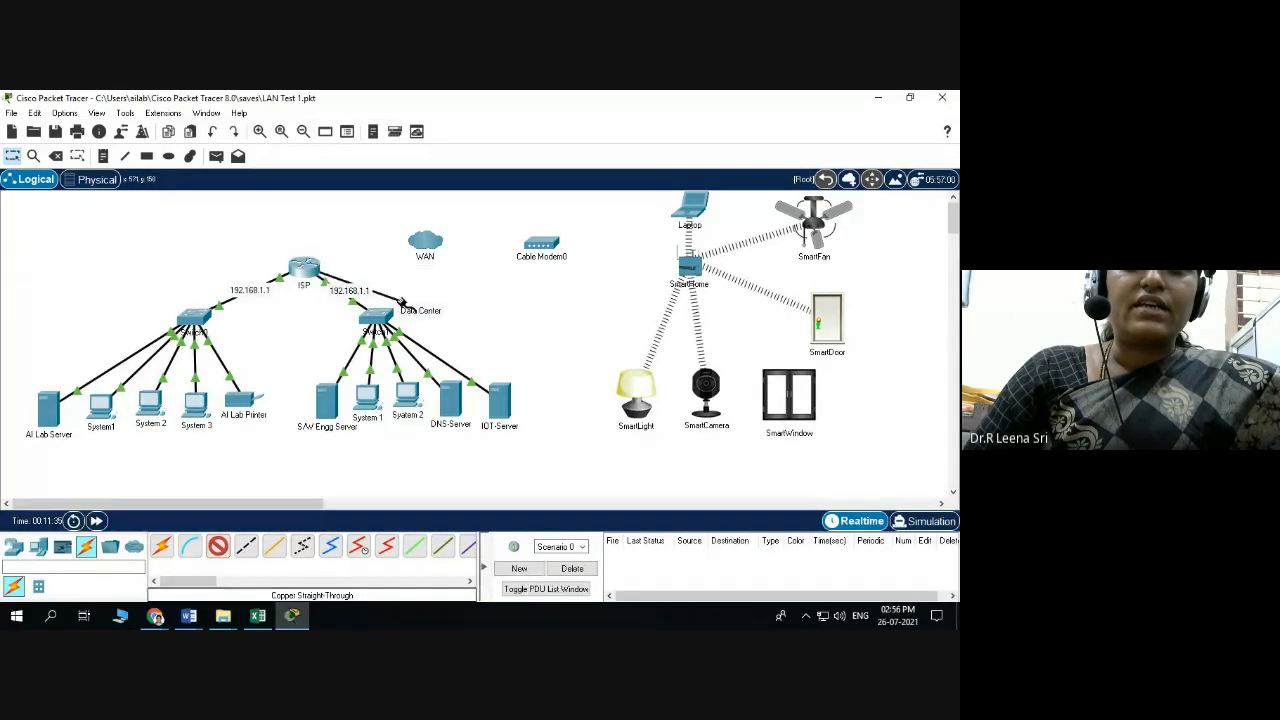
pyautogui.click(424, 240)
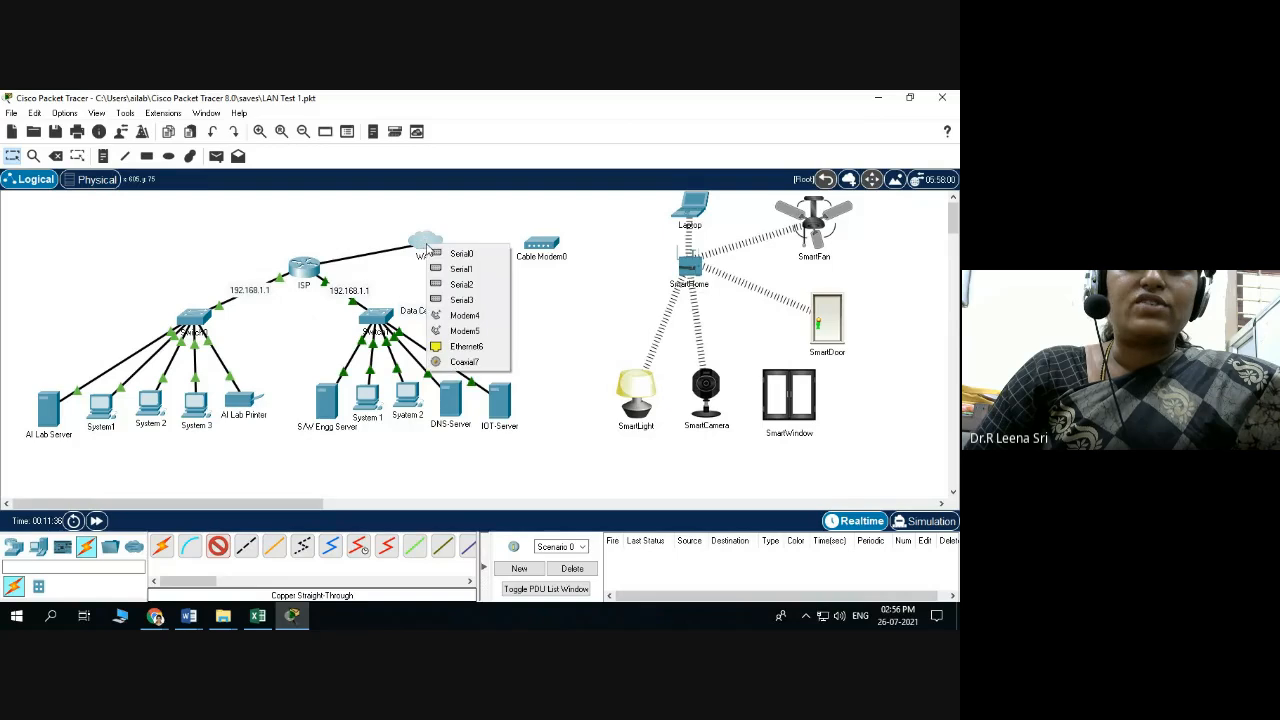
pyautogui.click(490, 348)
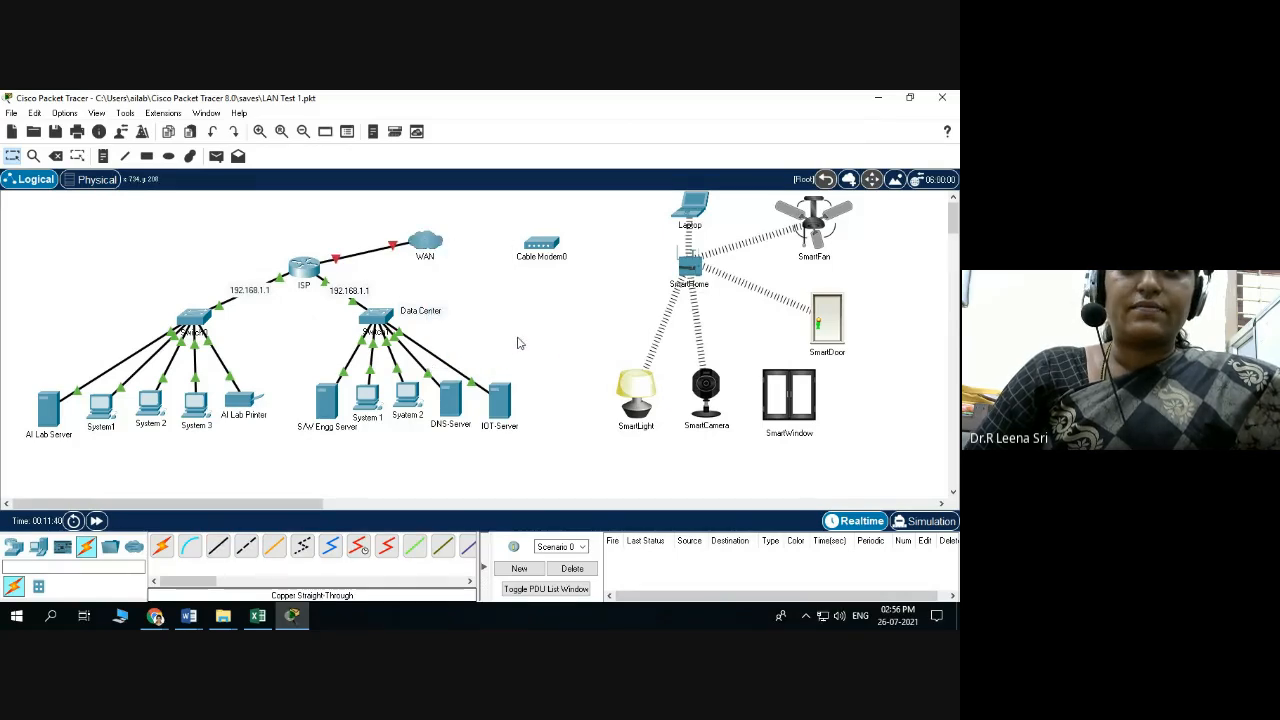
# Begin a coaxial connection at the WAN cloud, abandon it and undo the link between the ISP router and the WAN cloud
pyautogui.click(332, 548)
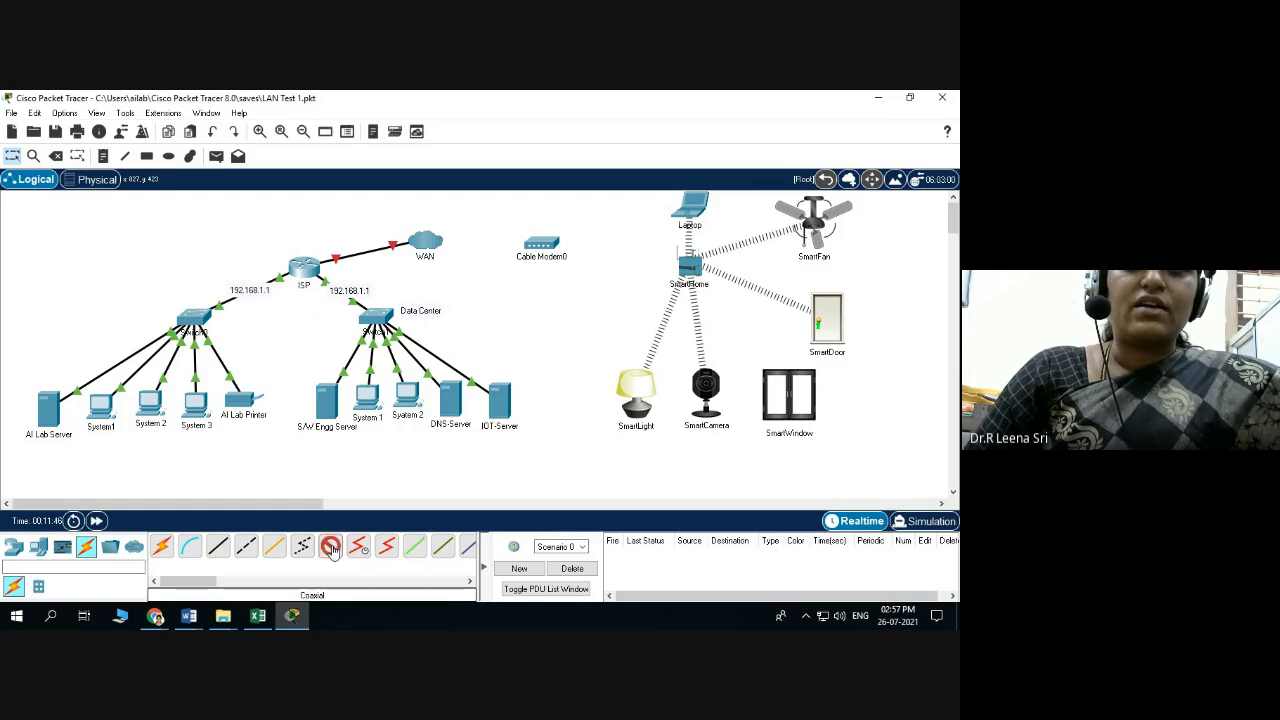
pyautogui.click(434, 244)
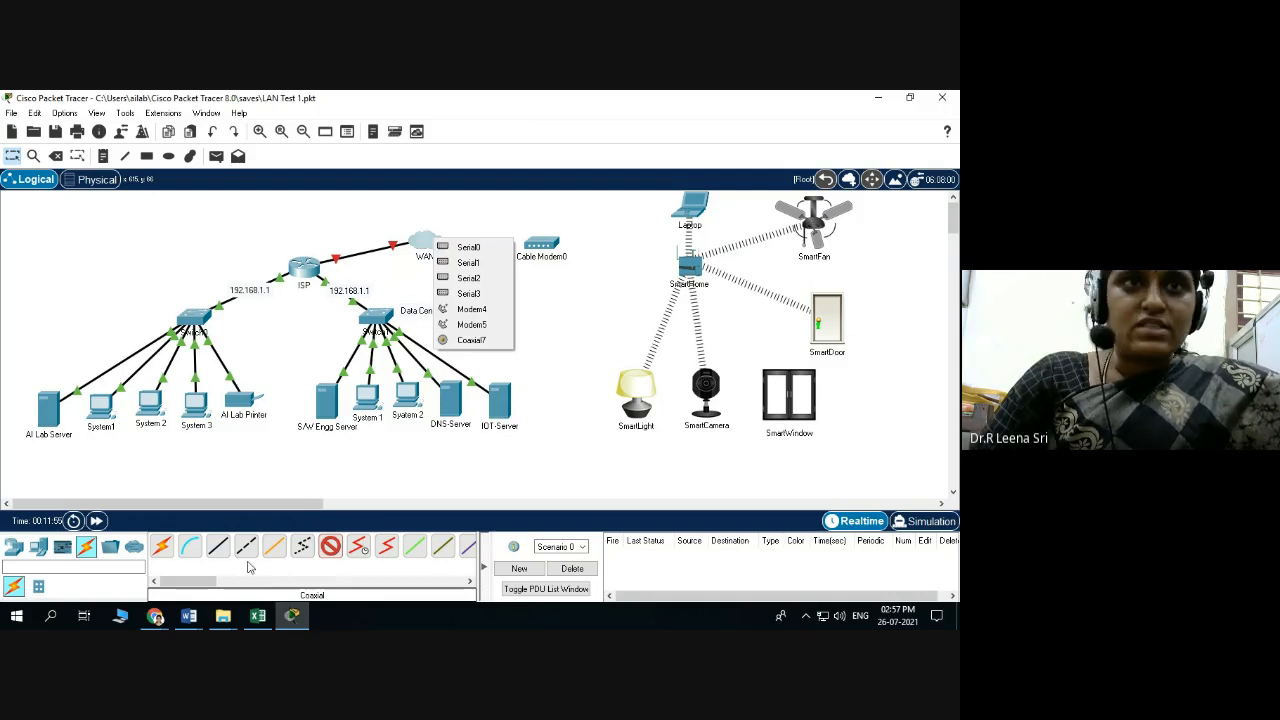
pyautogui.click(214, 132)
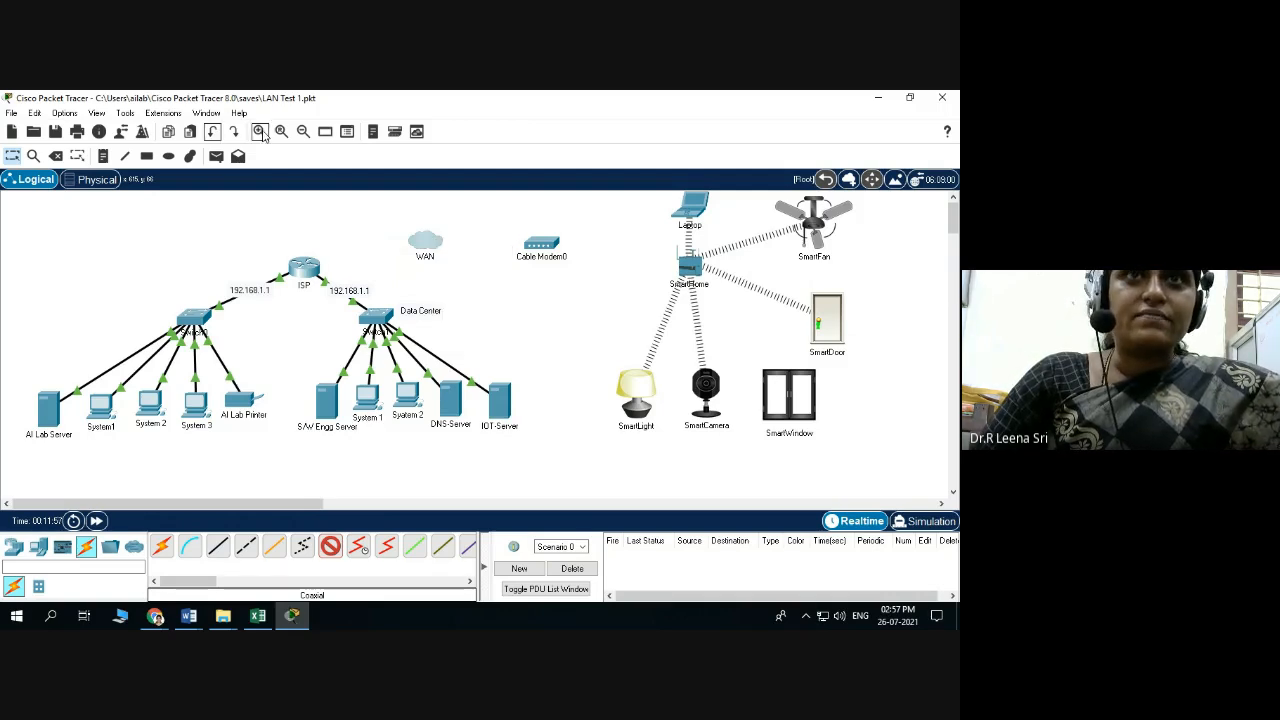
# Connect the ISP router's GigabitEthernet0/2 port to Ethernet6 on the WAN cloud with a copper straight-through cable
pyautogui.click(218, 545)
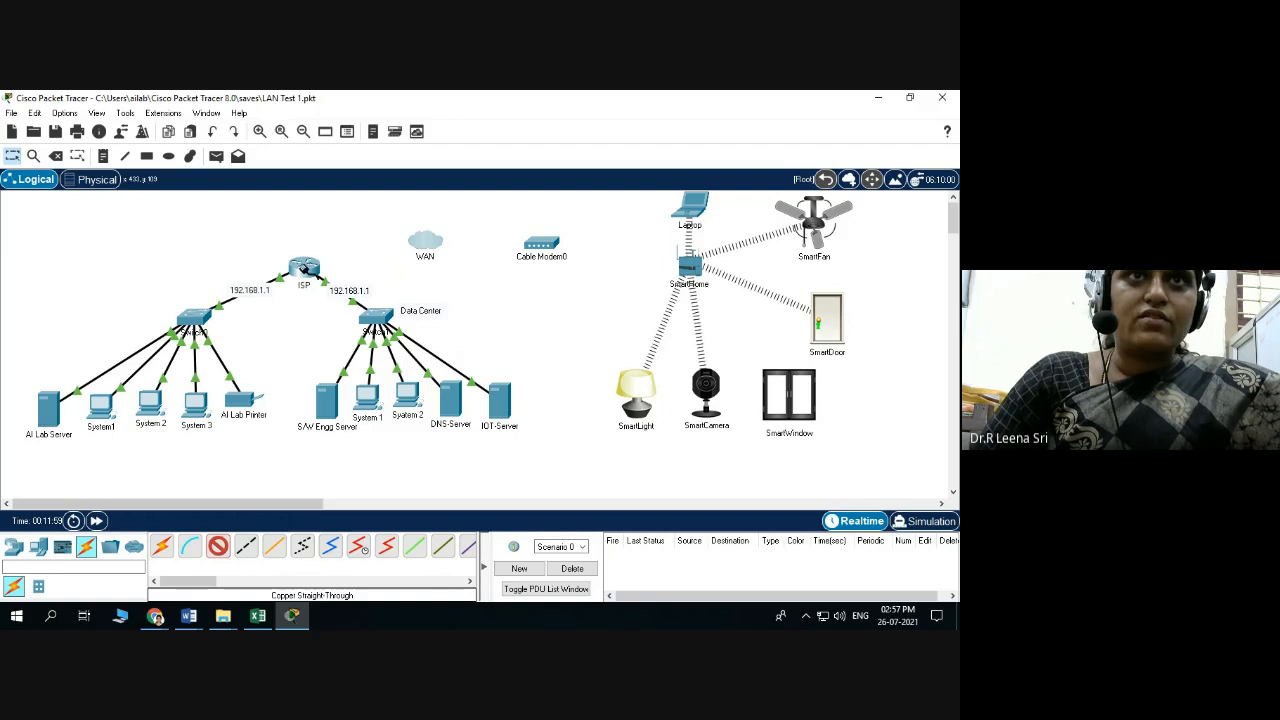
pyautogui.click(304, 268)
pyautogui.click(362, 311)
pyautogui.click(424, 242)
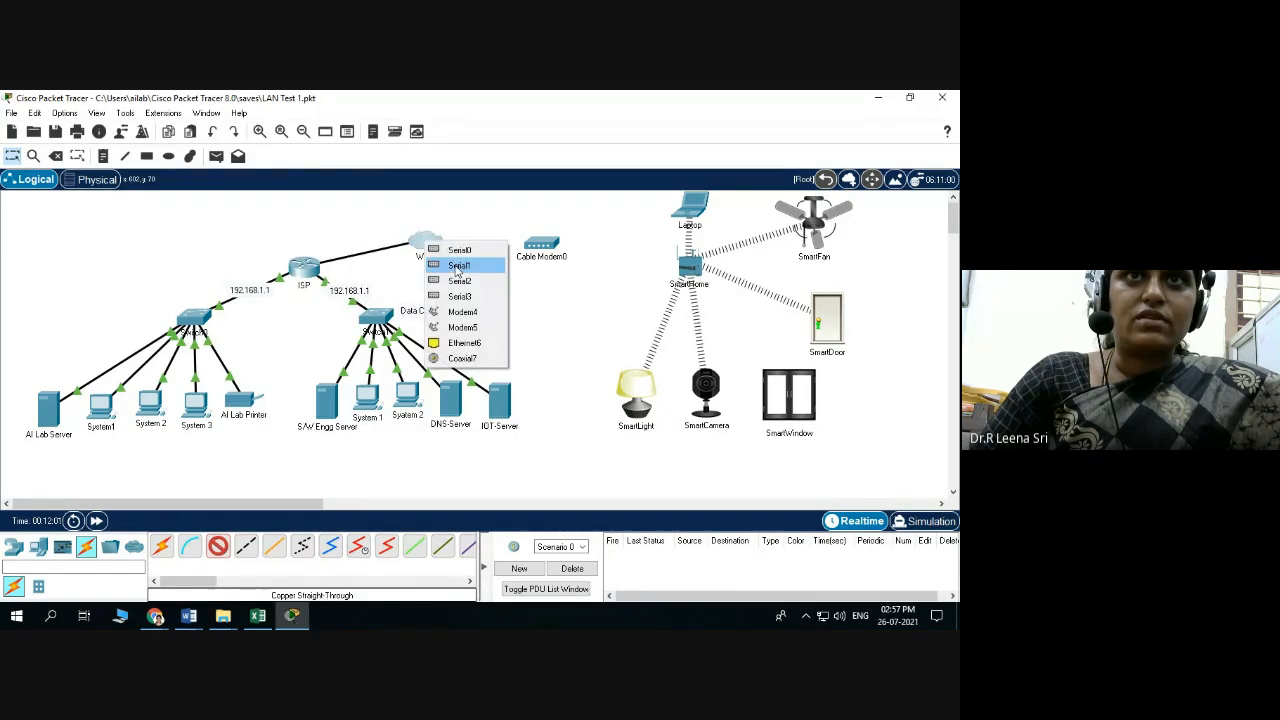
pyautogui.click(458, 316)
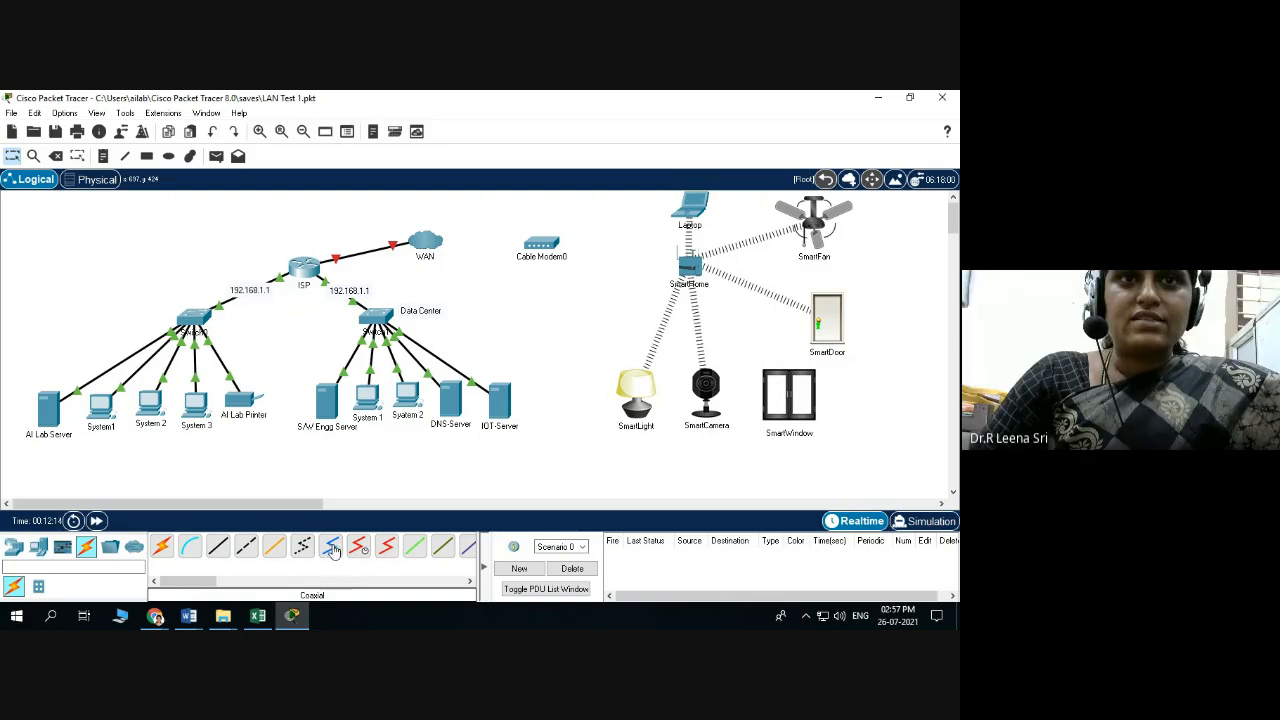
# Connect the WAN cloud's Coaxial7 port to Port 0 of Cable Modem0 with a coaxial cable
pyautogui.click(334, 551)
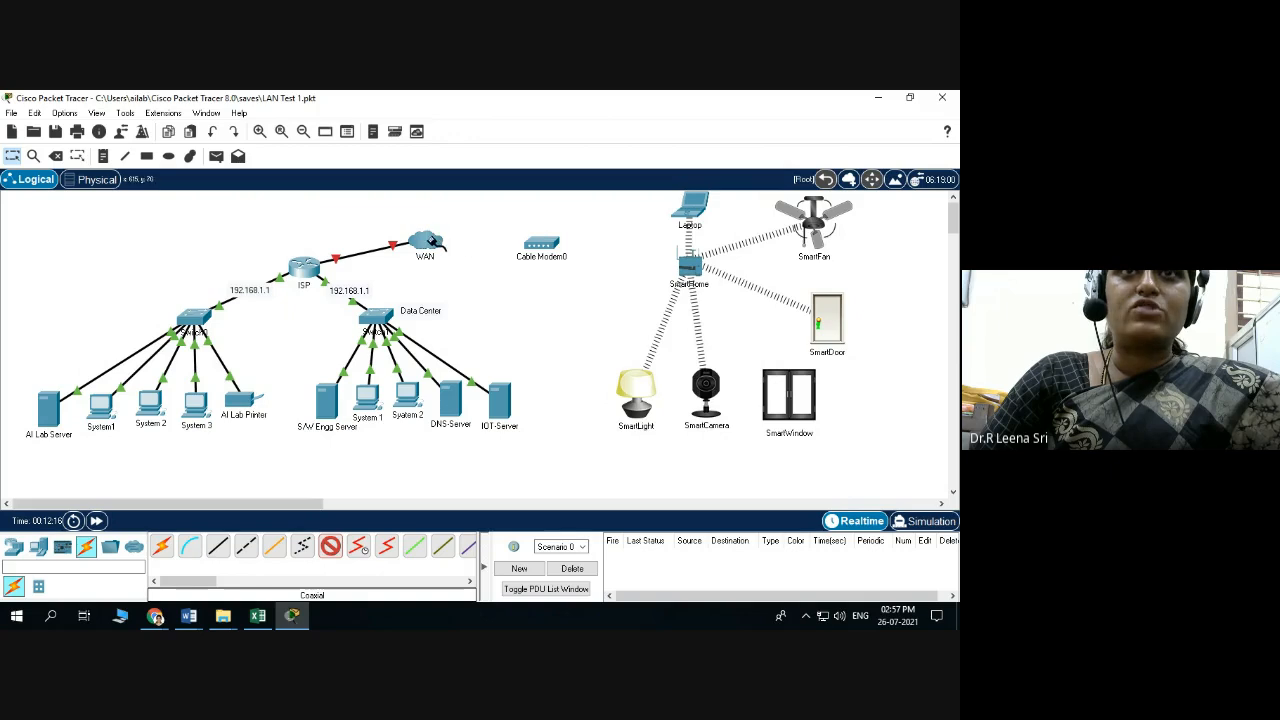
pyautogui.click(432, 244)
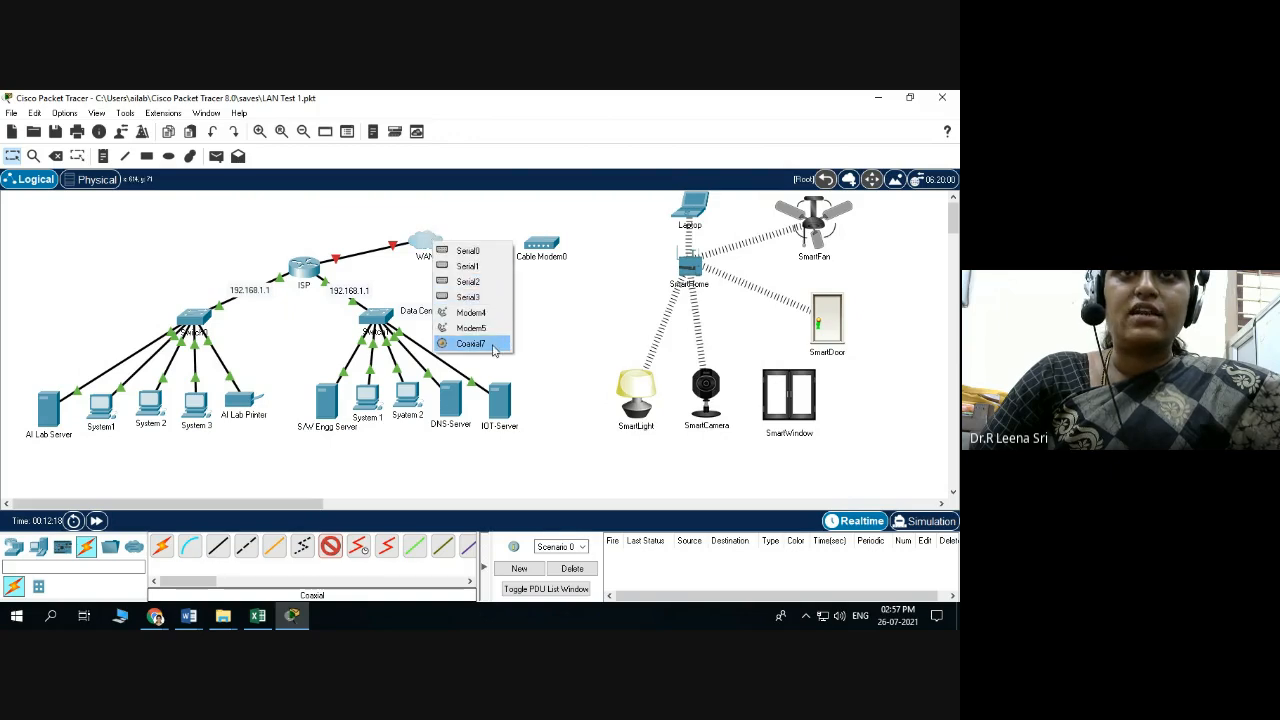
pyautogui.click(470, 343)
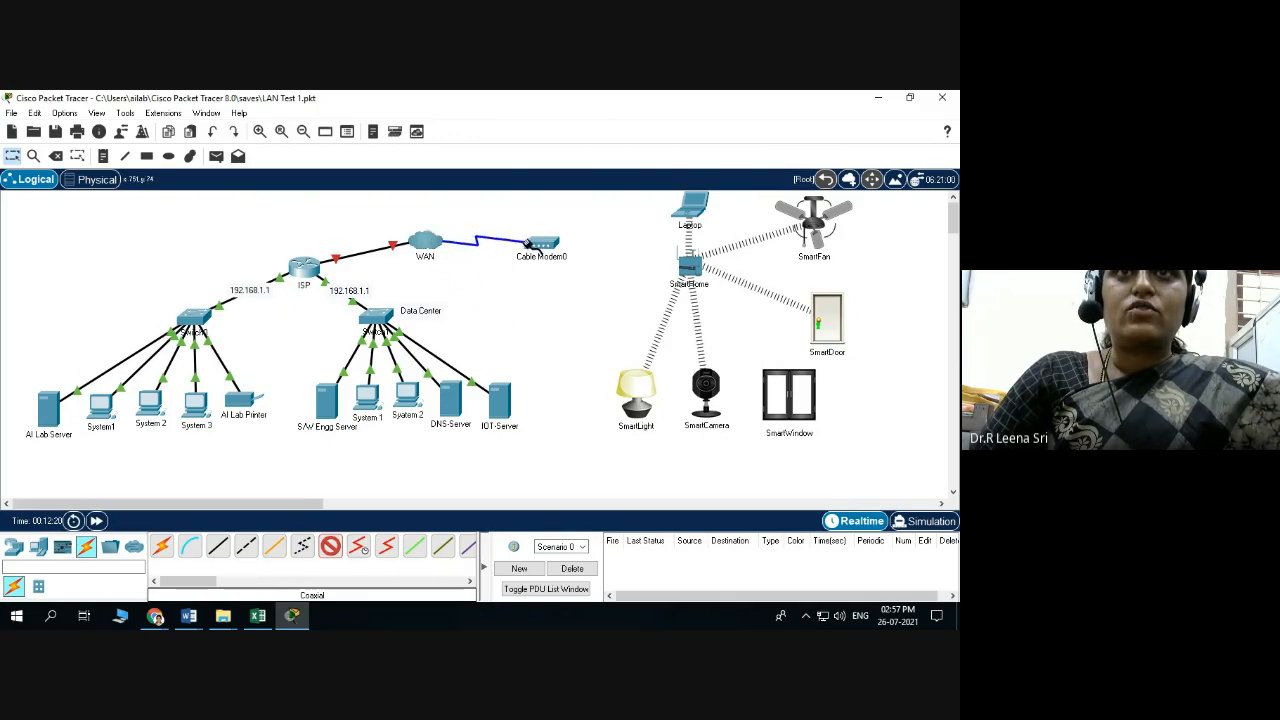
pyautogui.click(530, 245)
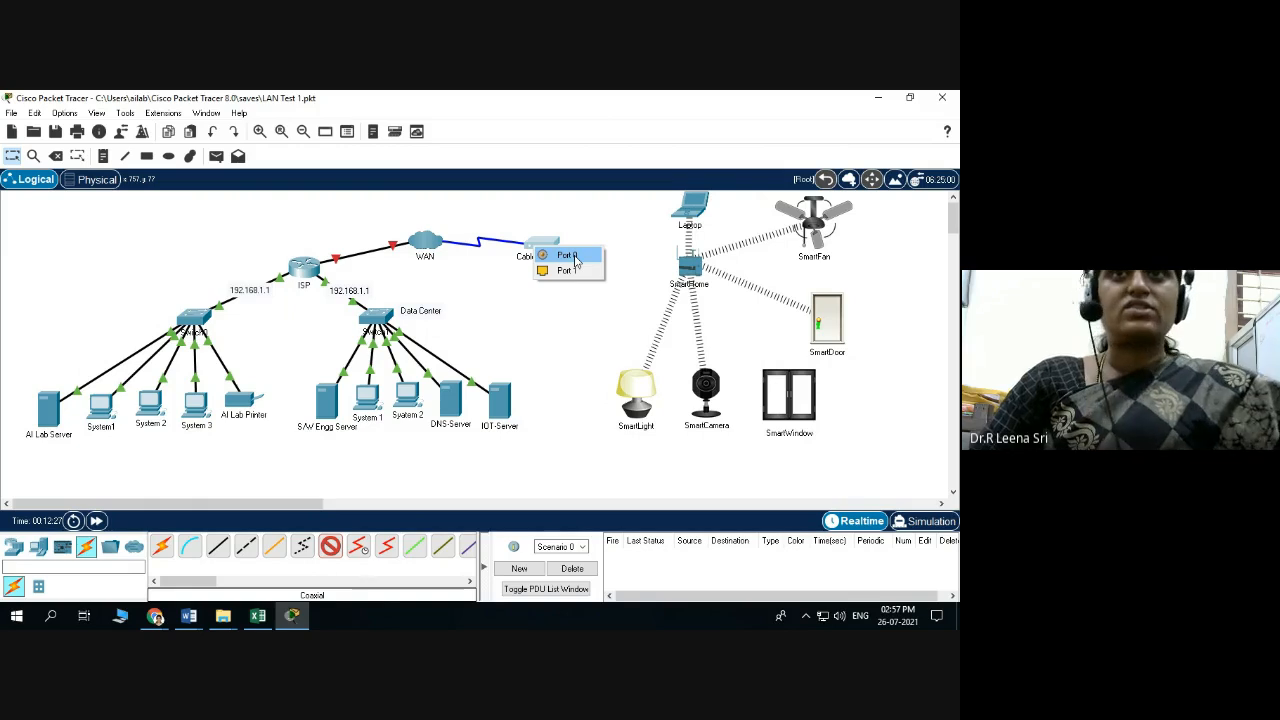
pyautogui.click(575, 261)
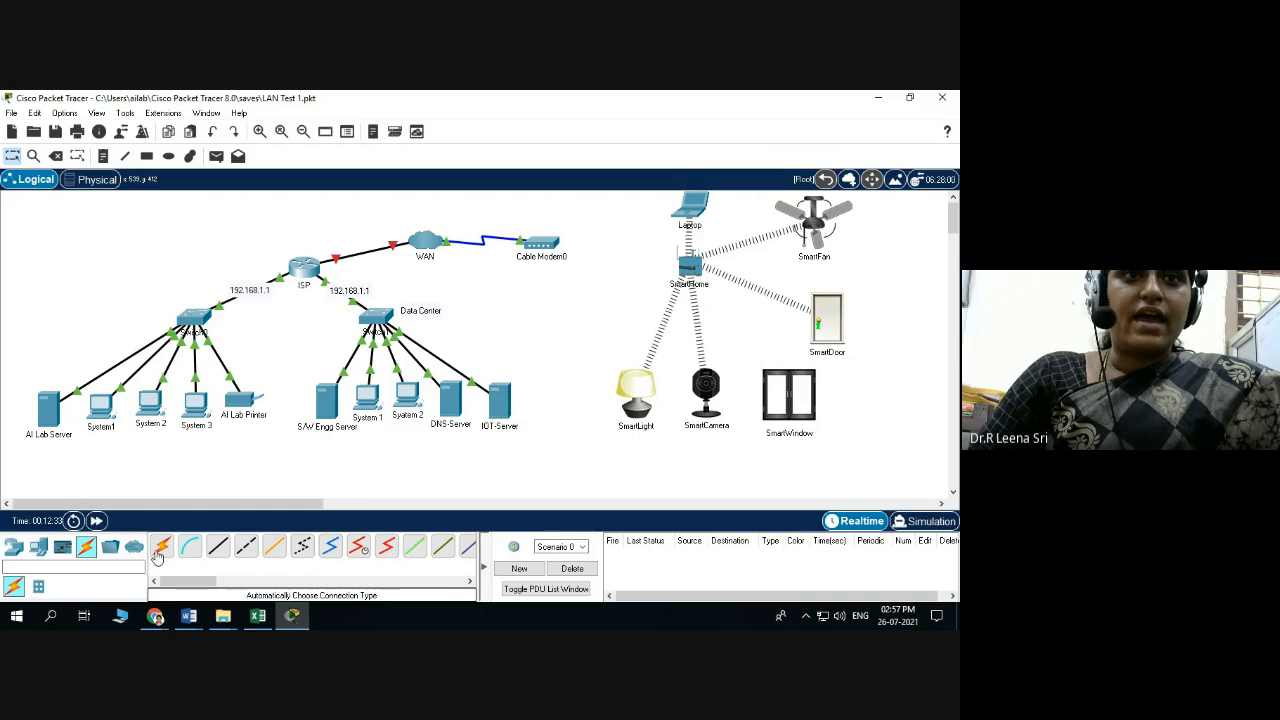
# Connect Port 1 of Cable Modem0 to the SmartHome gateway's Internet port with a copper straight-through cable
pyautogui.click(219, 548)
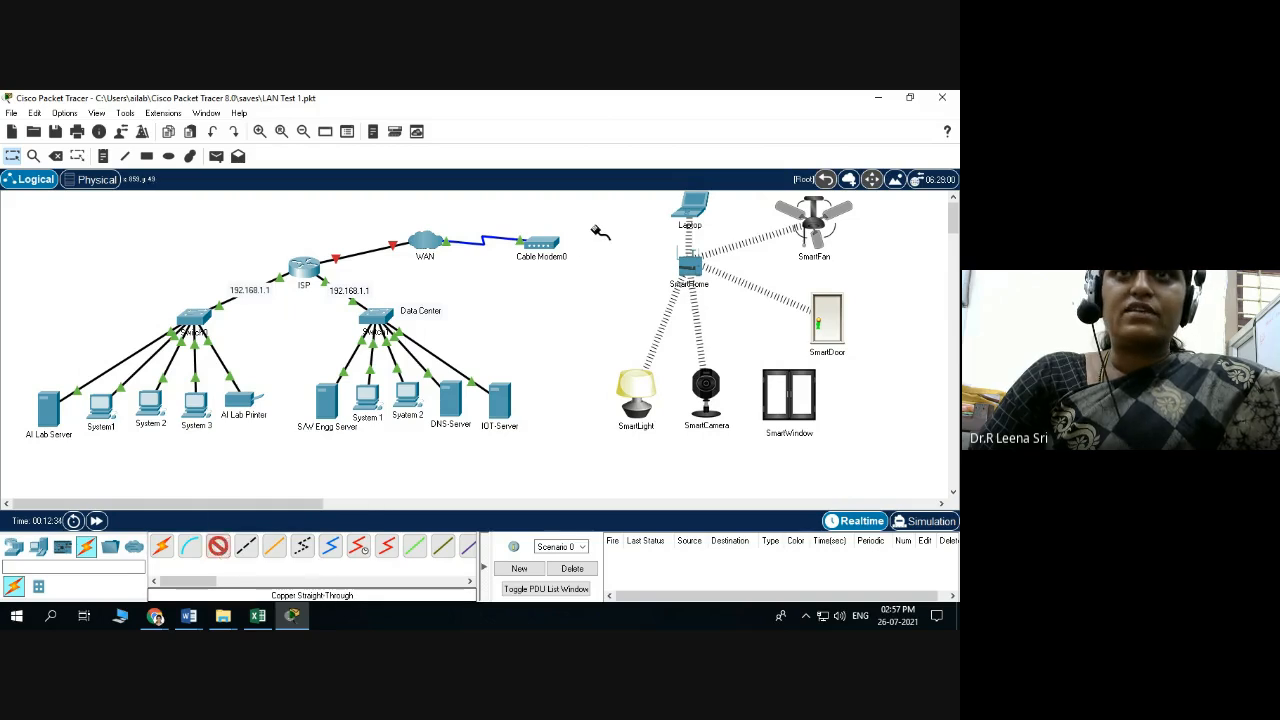
pyautogui.click(550, 246)
pyautogui.click(584, 253)
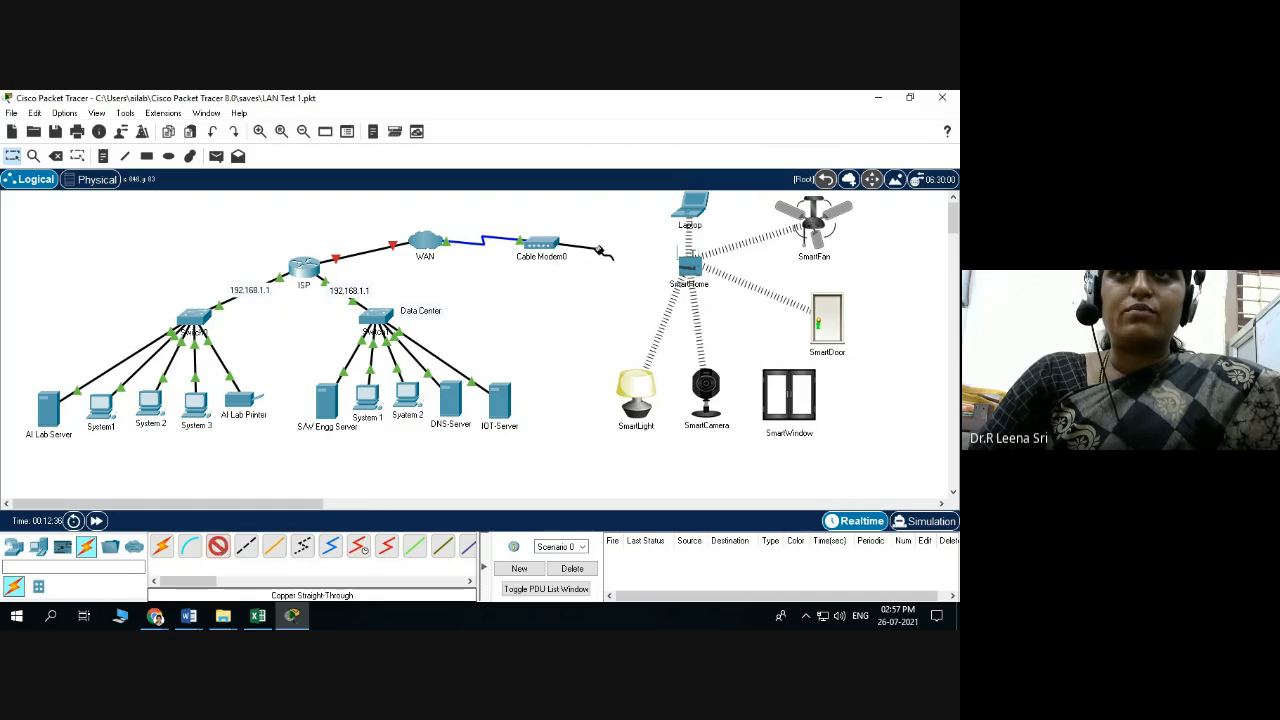
pyautogui.click(686, 268)
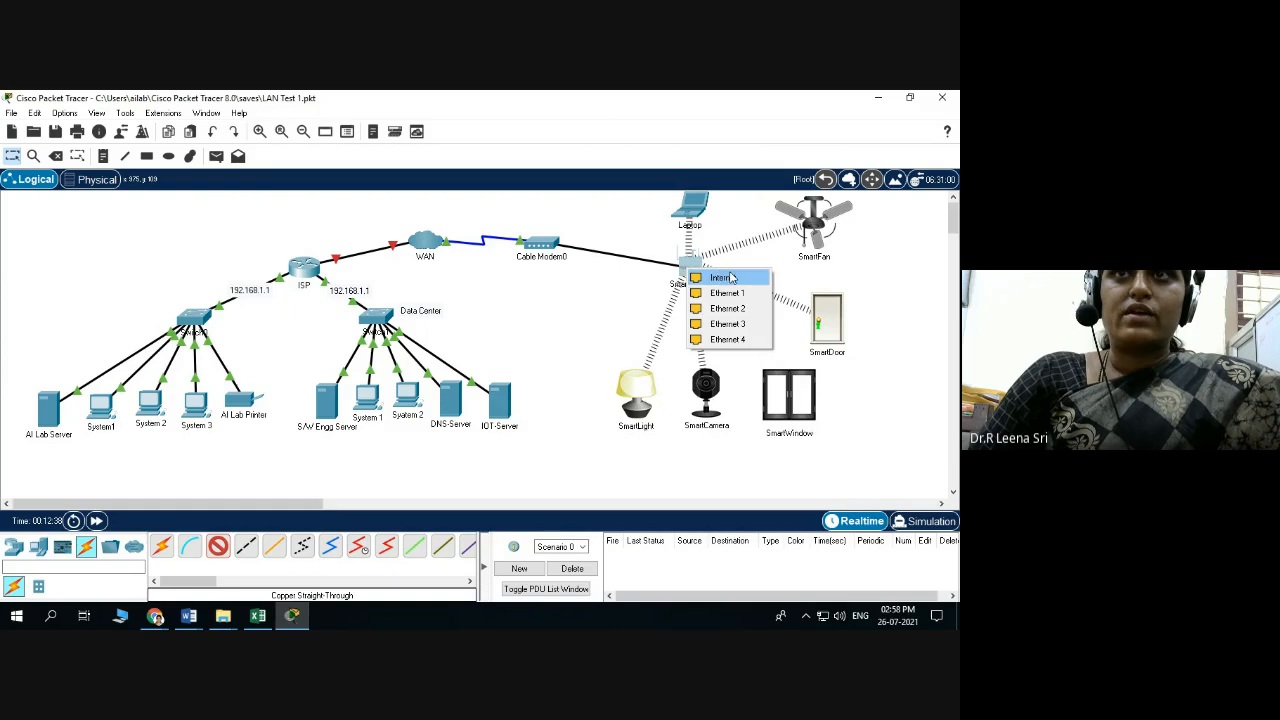
pyautogui.click(725, 278)
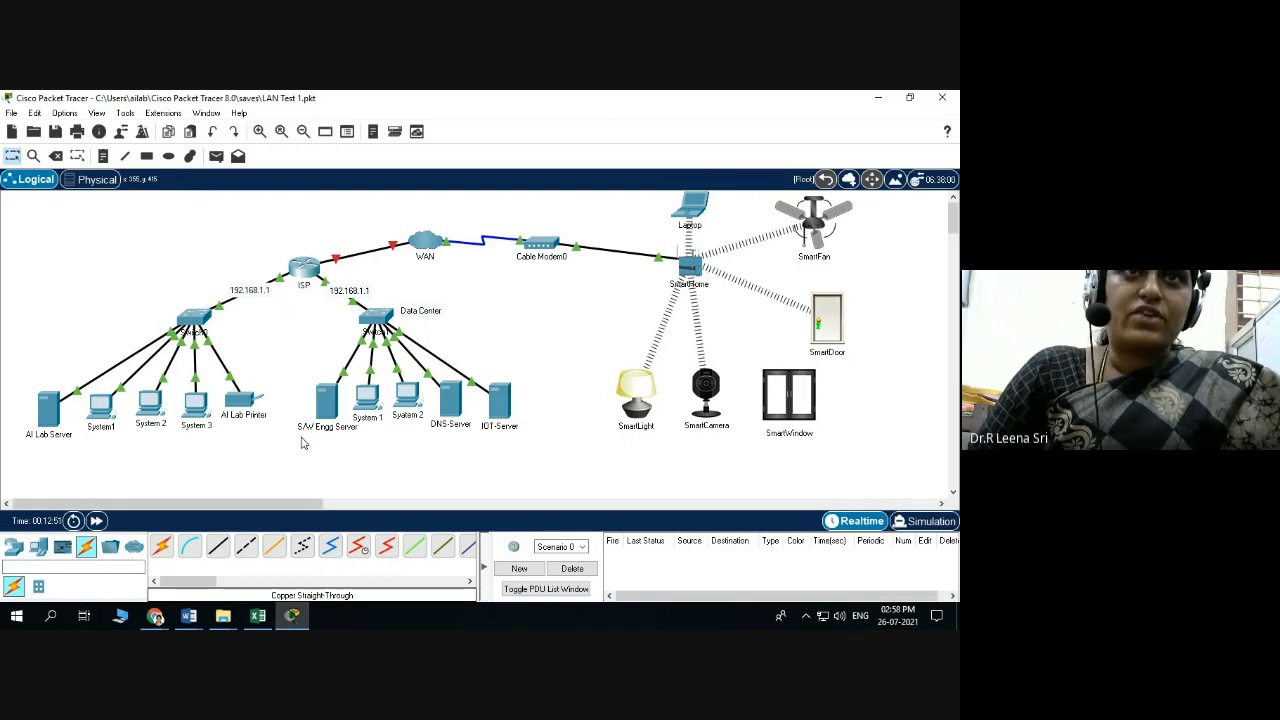
# Examine the port labels on the links from the ISP router through the WAN cloud and Cable Modem0 to the SmartHome gateway
pyautogui.moveTo(313, 281)
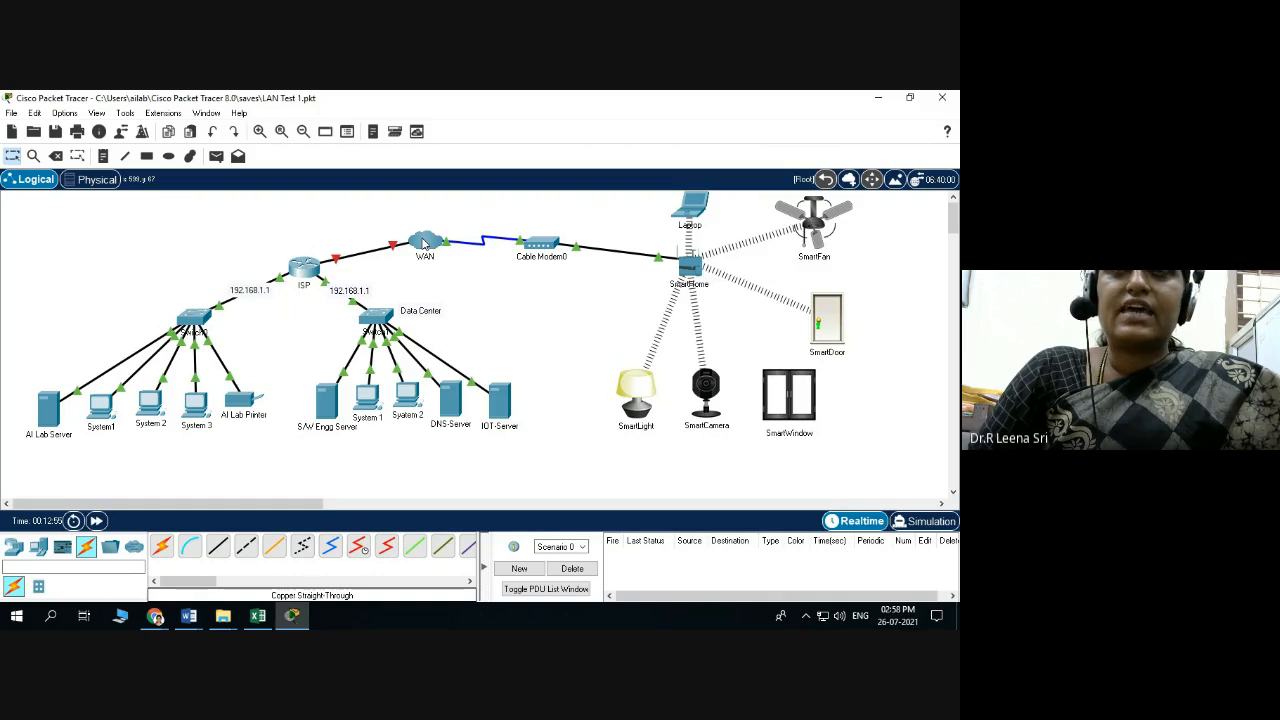
pyautogui.moveTo(422, 241)
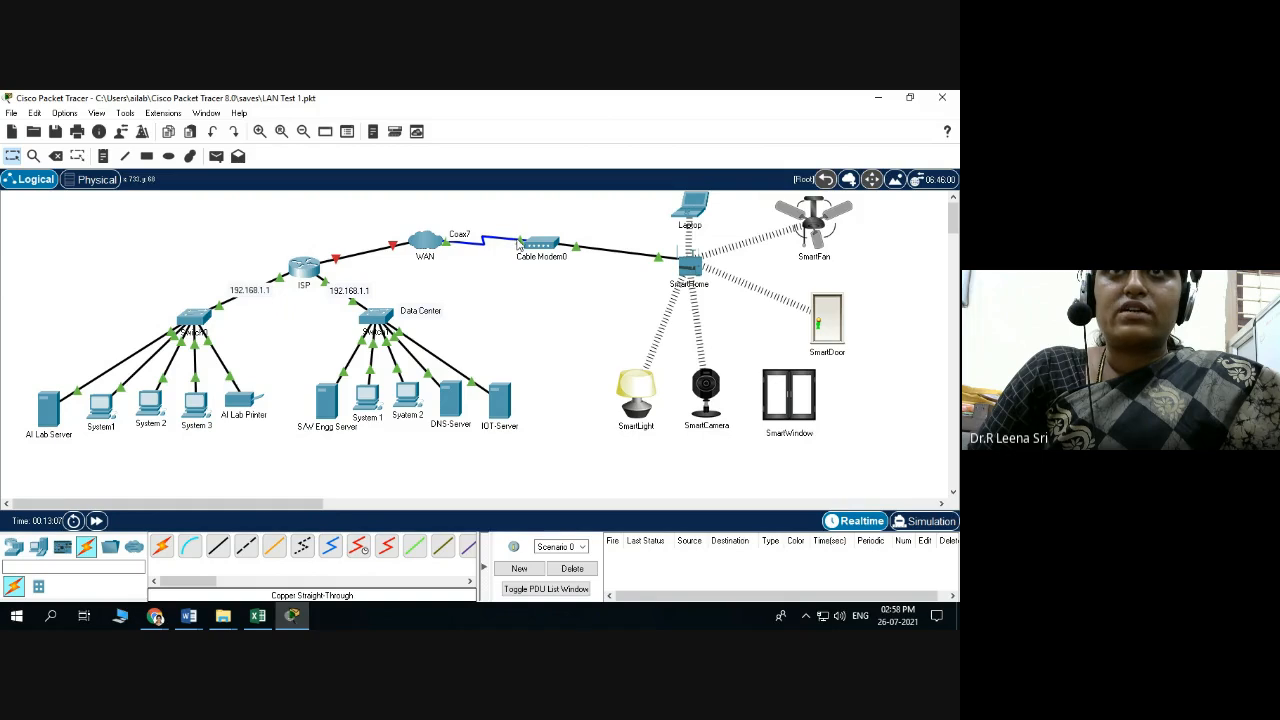
pyautogui.moveTo(521, 243)
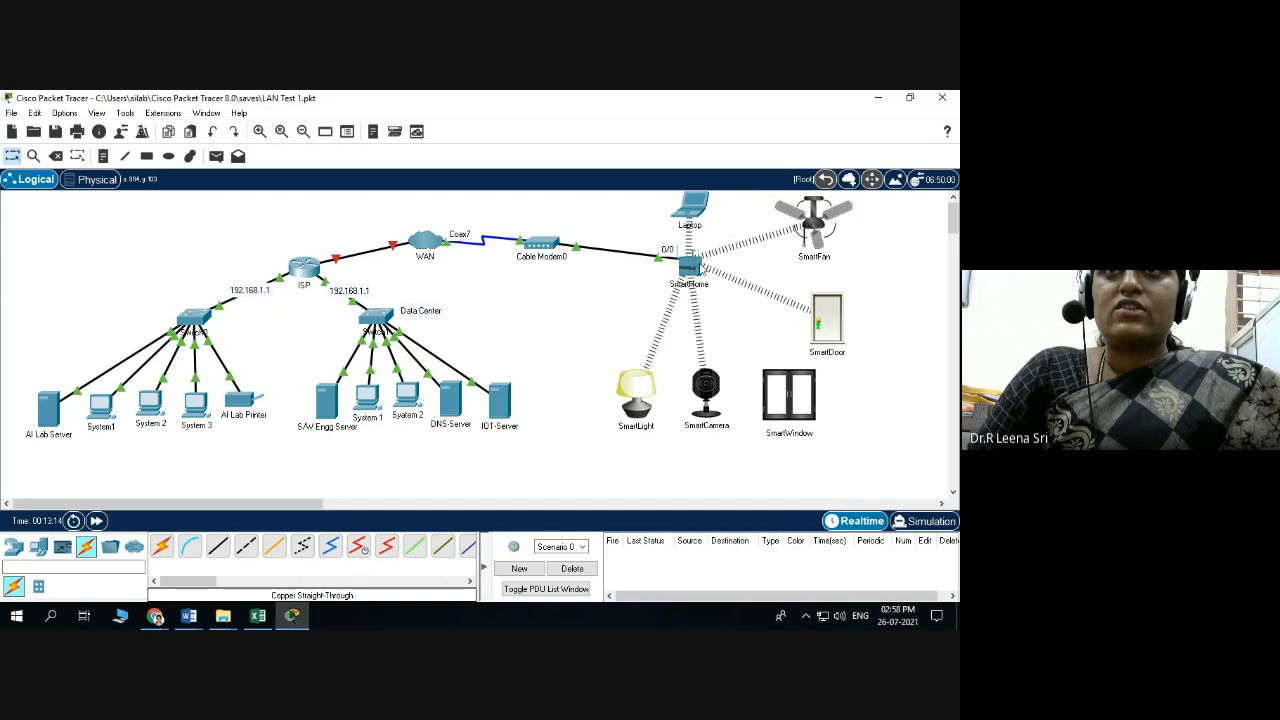
# Review the port status and IP configuration of the ISP router's GigabitEthernet0/0 and GigabitEthernet0/1 interfaces
pyautogui.moveTo(695, 266)
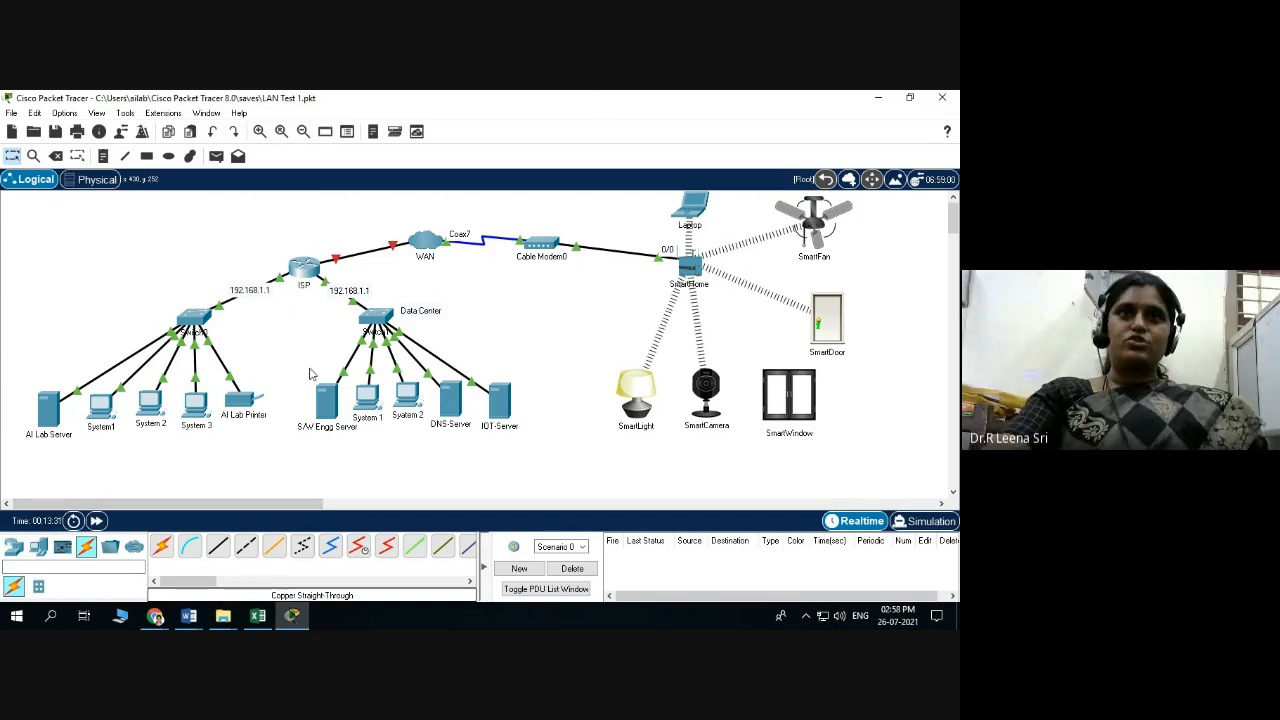
pyautogui.moveTo(314, 262)
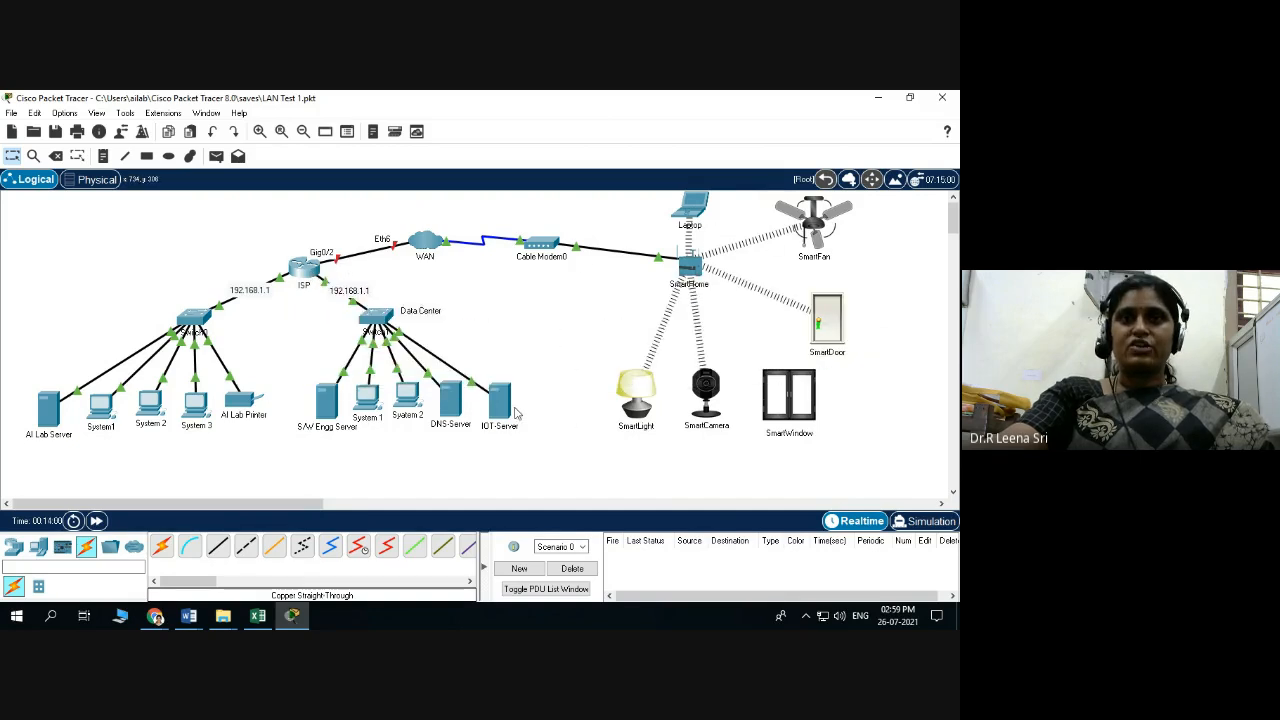
pyautogui.moveTo(502, 418)
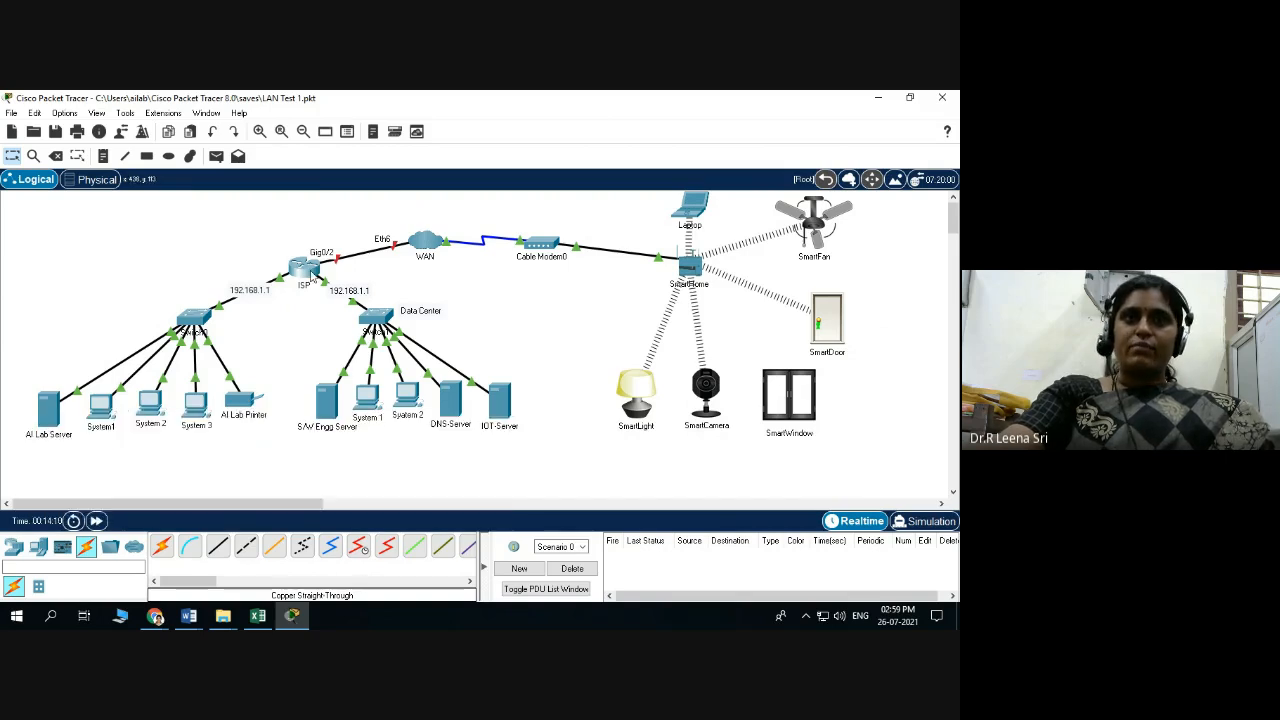
pyautogui.click(305, 268)
pyautogui.click(305, 133)
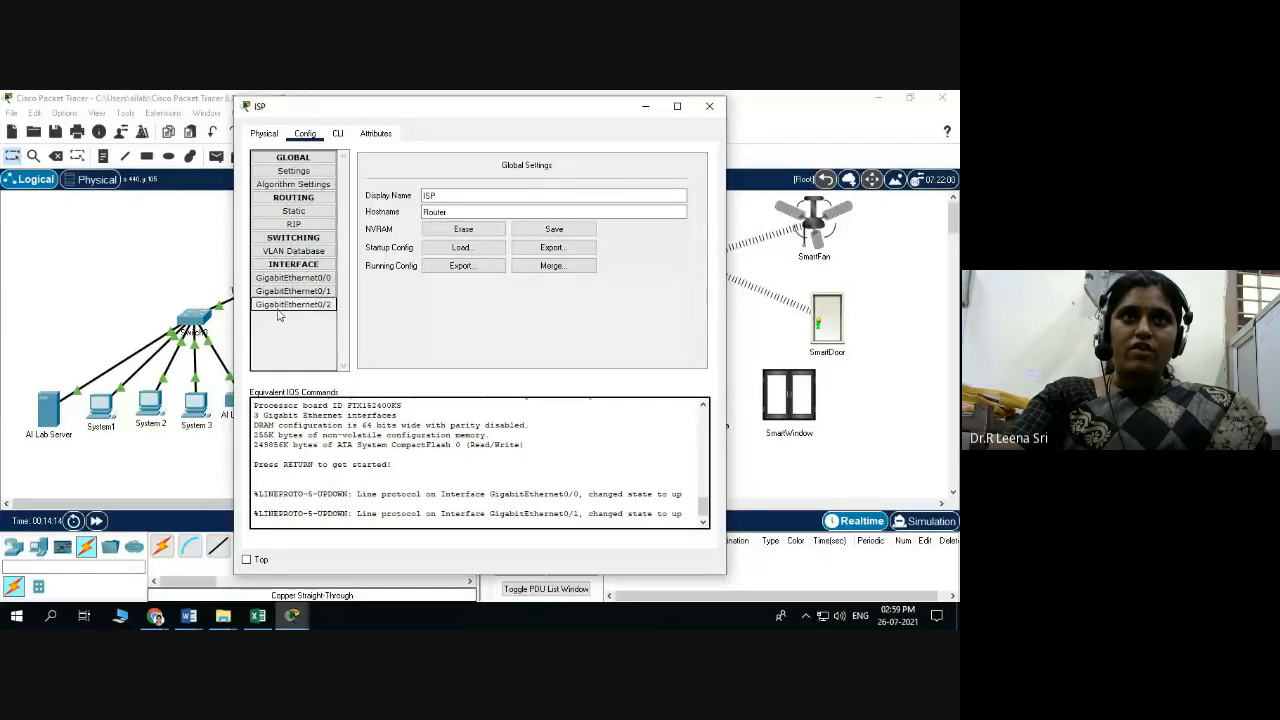
pyautogui.click(318, 277)
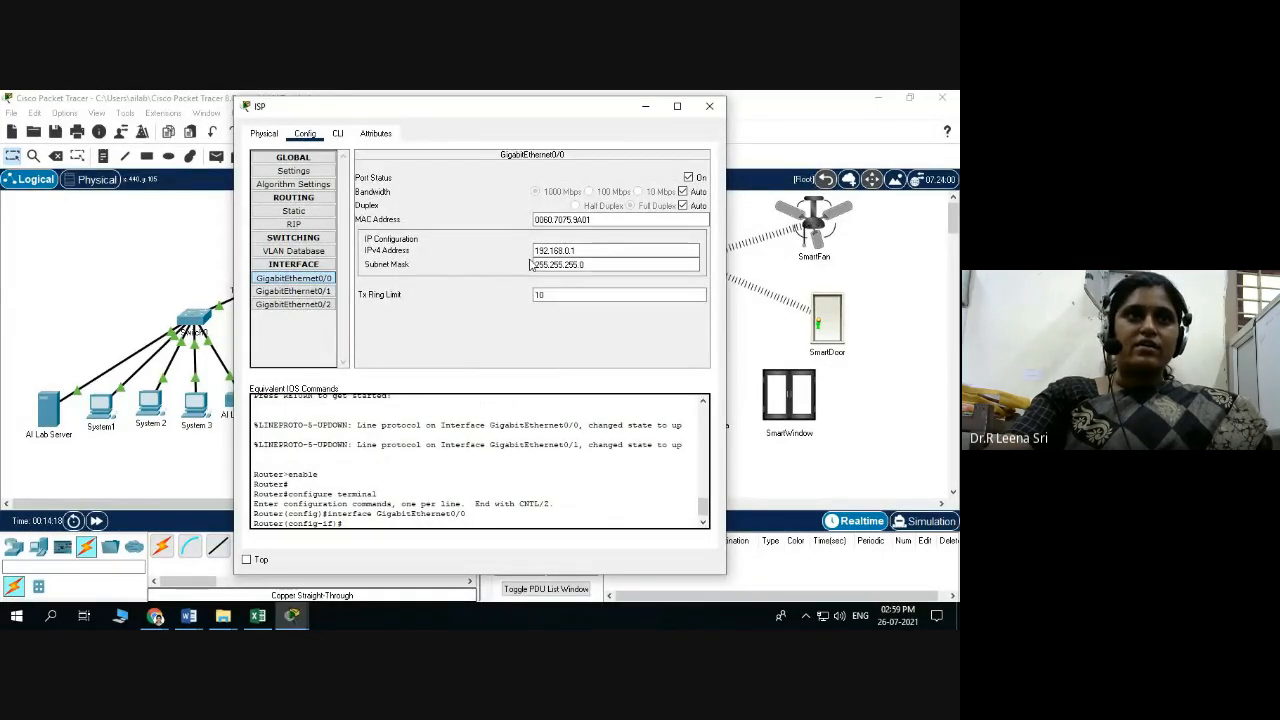
pyautogui.click(293, 291)
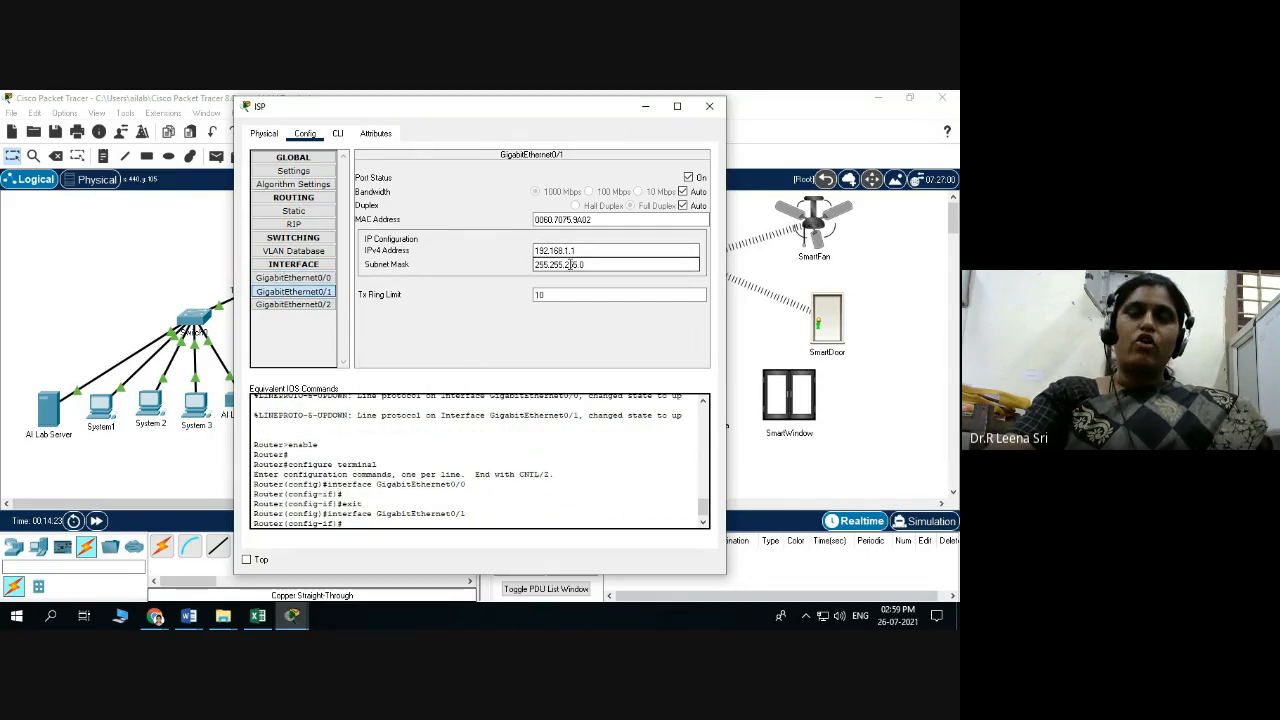
# Assign IPv4 address 209.165.200.1 with subnet mask 255.255.255.0 to the ISP router's GigabitEthernet0/2 interface
pyautogui.click(296, 306)
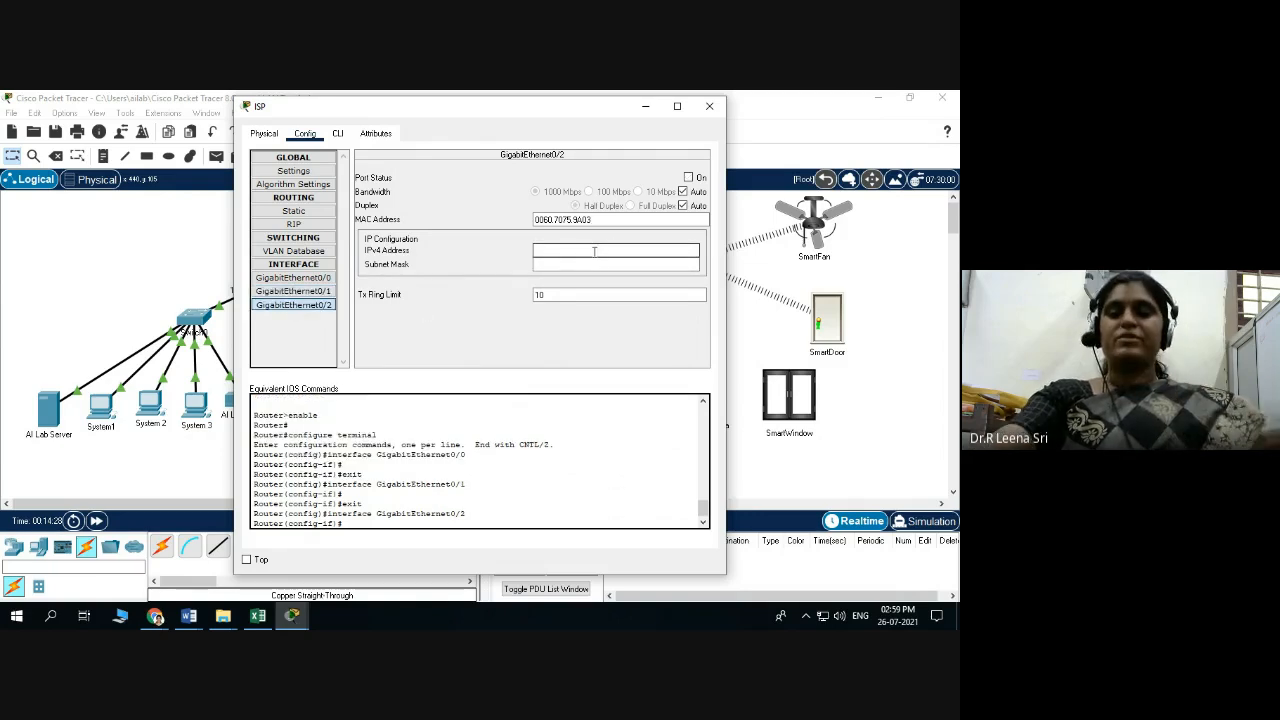
pyautogui.click(603, 251)
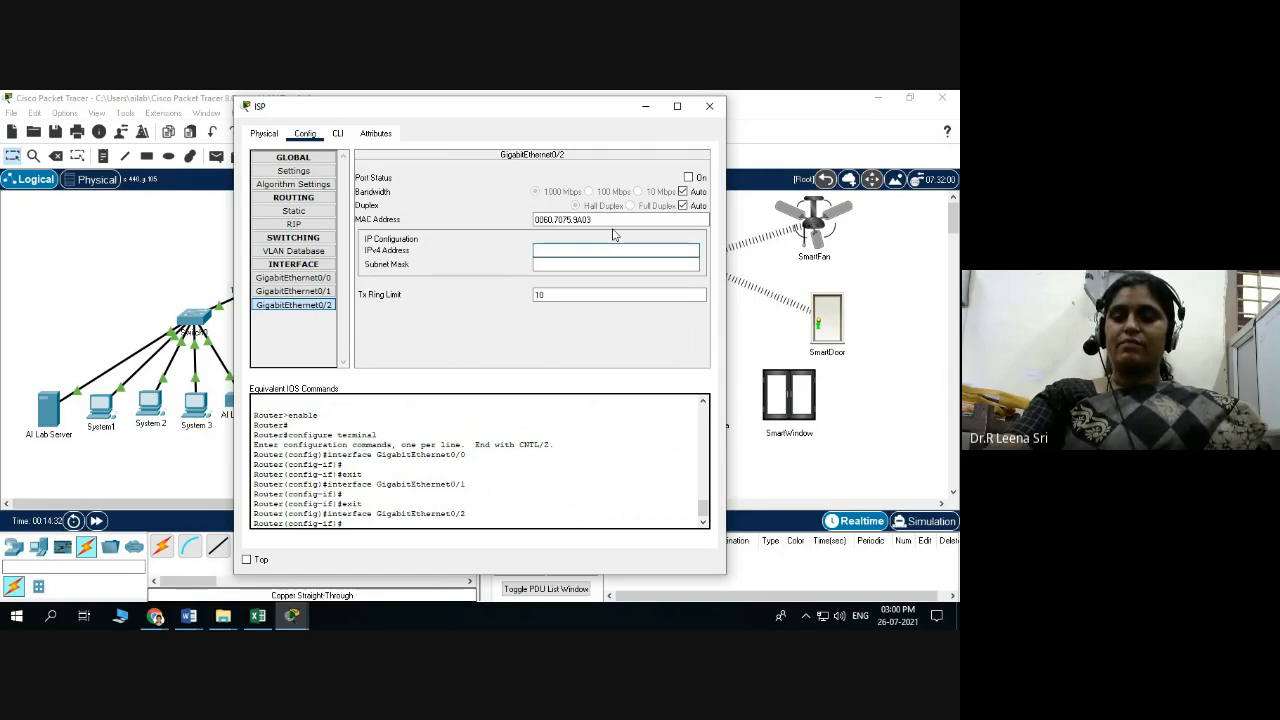
pyautogui.write('20')
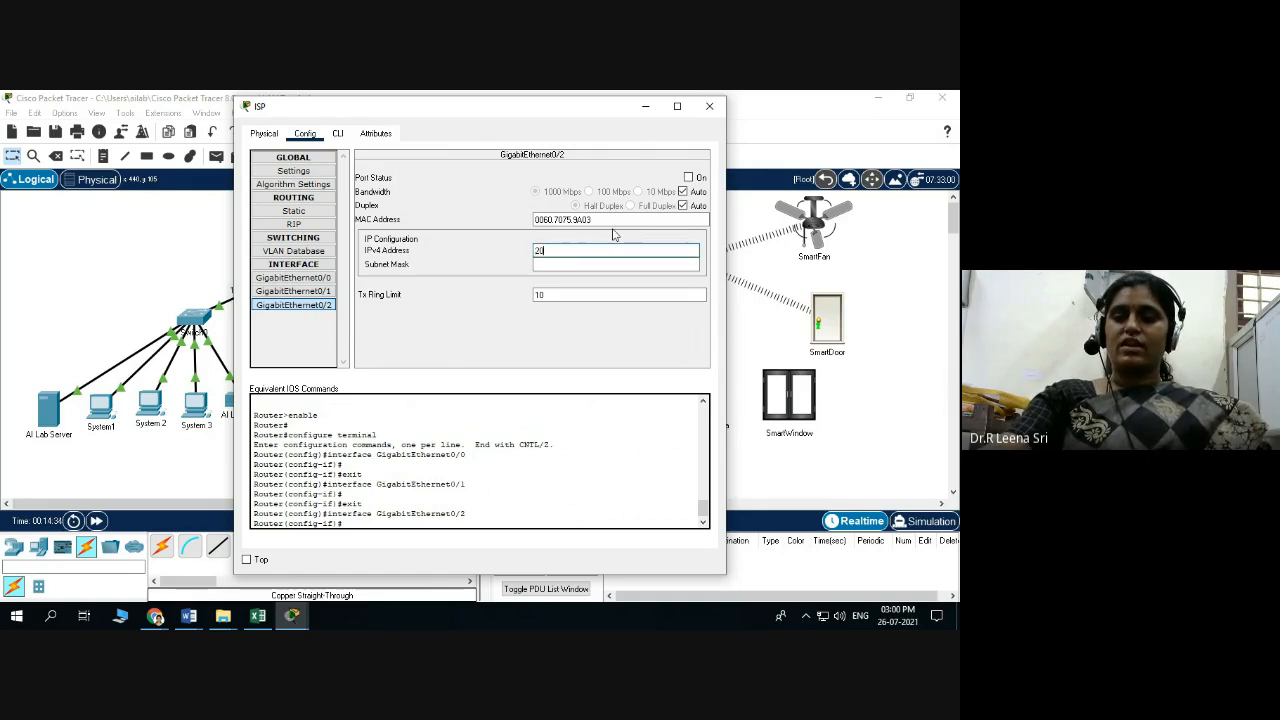
pyautogui.write('9.')
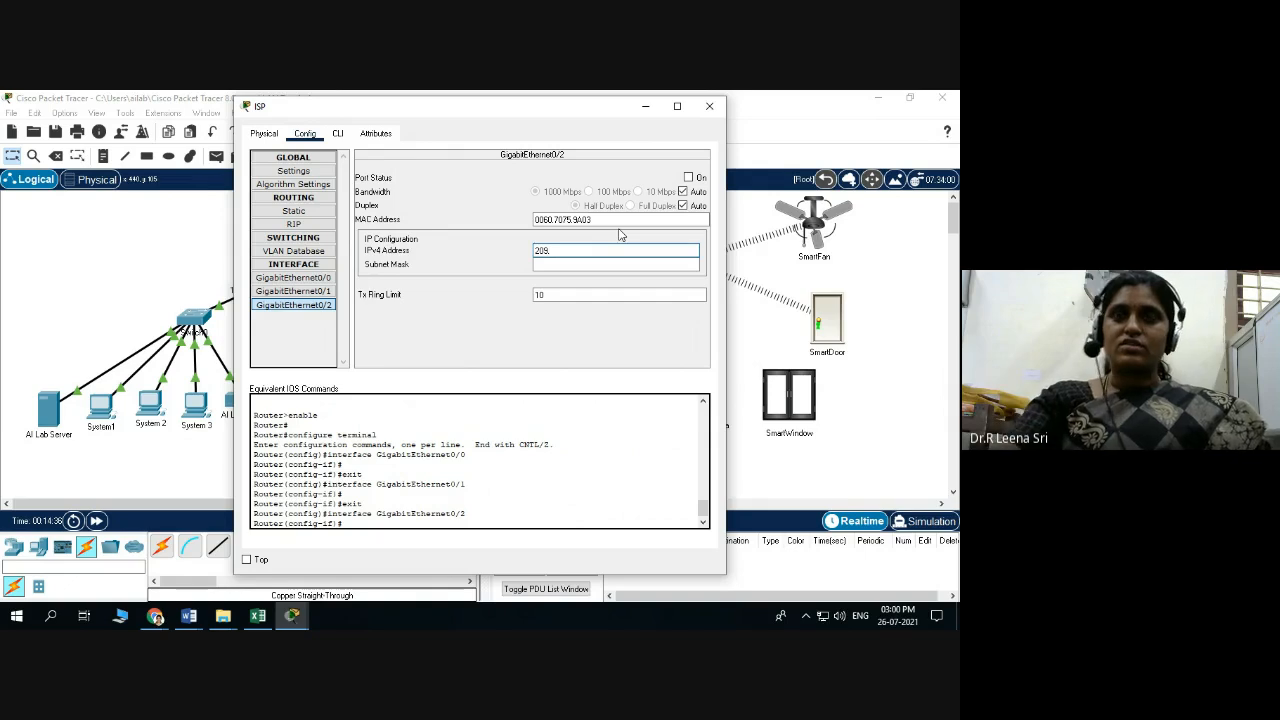
pyautogui.write('165')
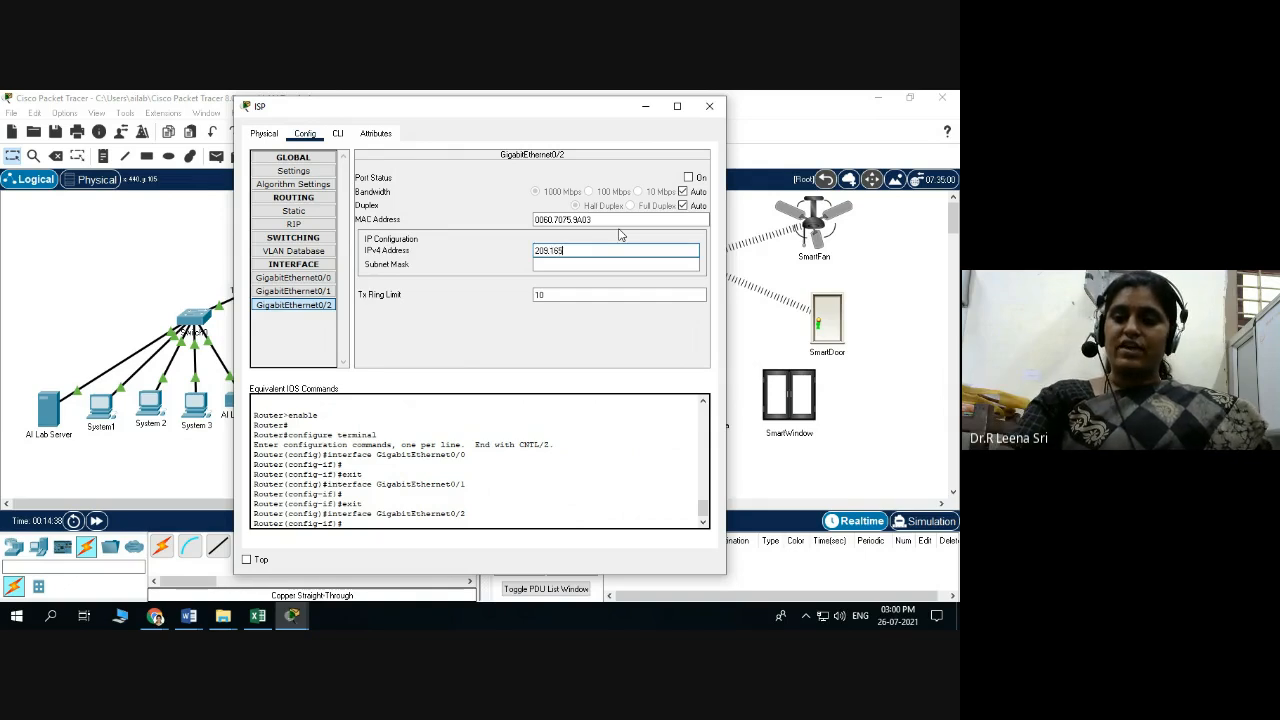
pyautogui.write('.200.1')
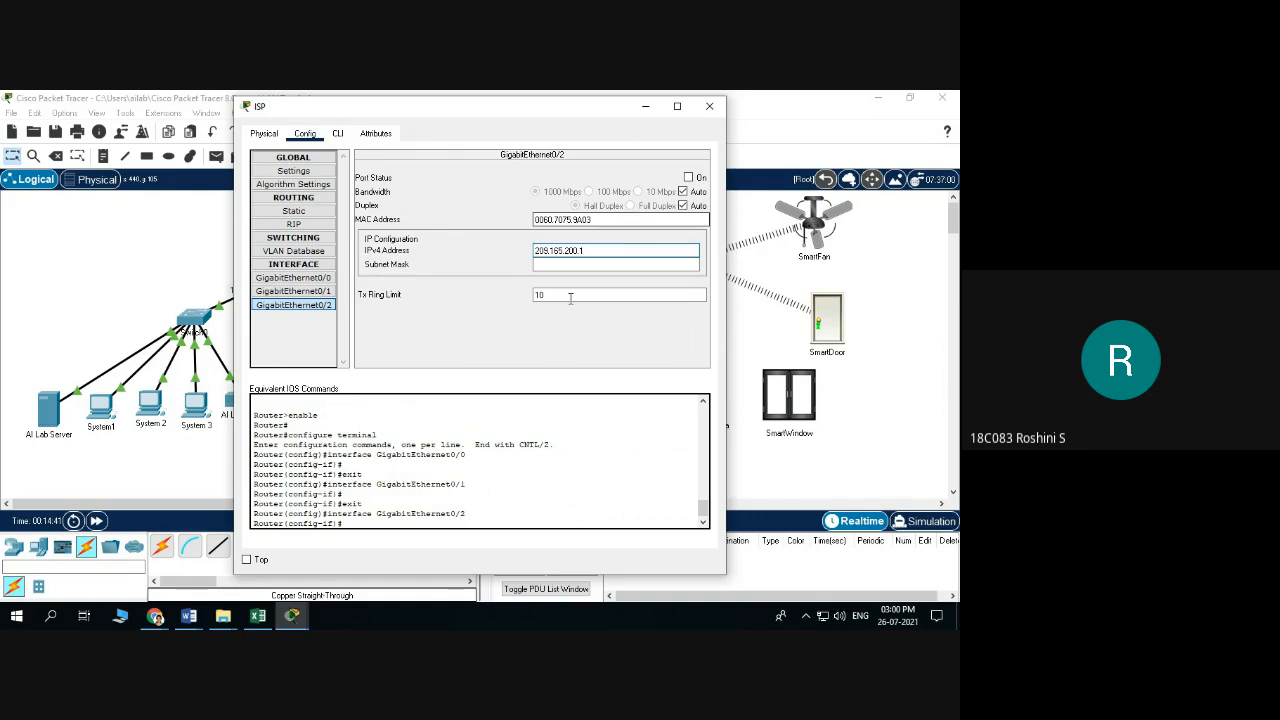
pyautogui.press('Tab')
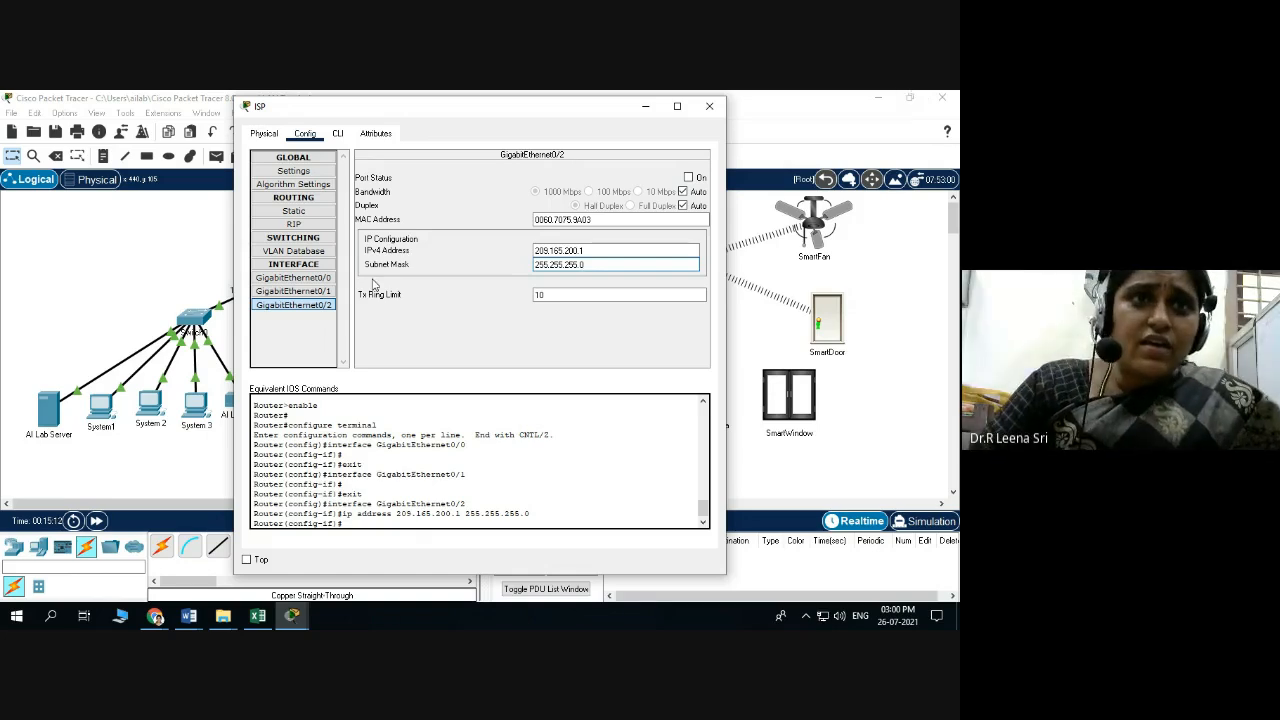
pyautogui.click(140, 491)
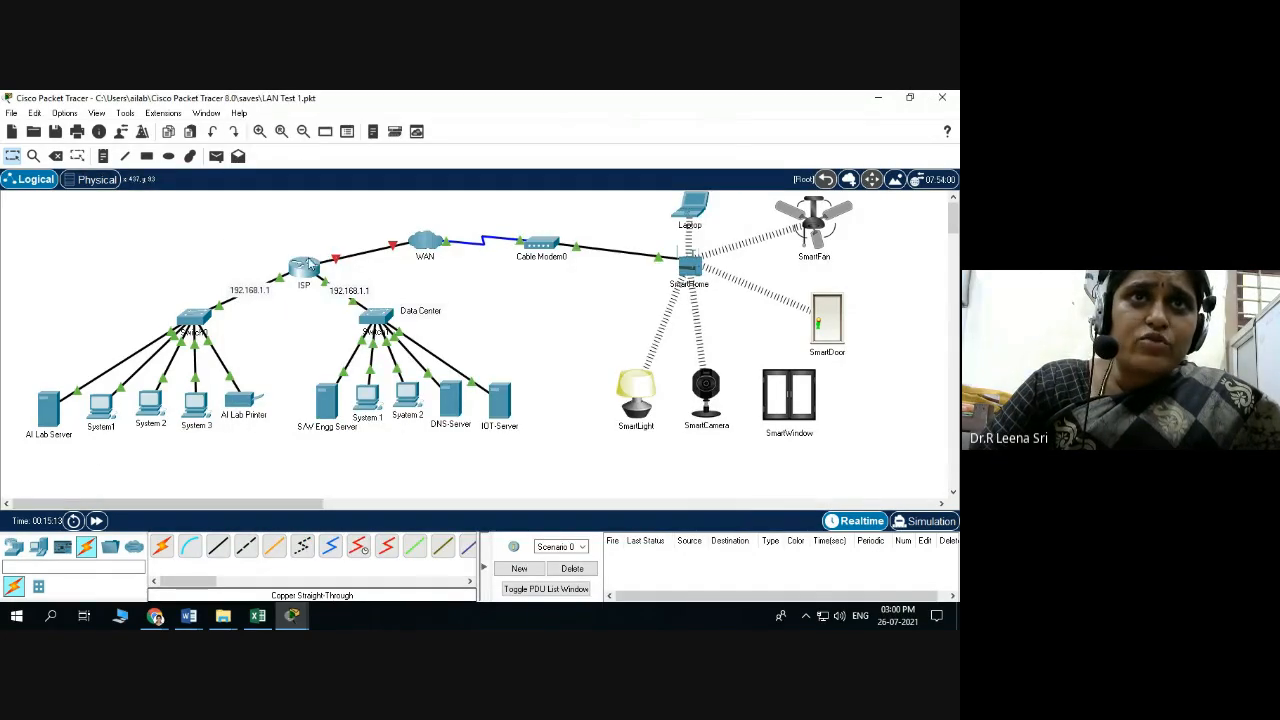
# Turn on the port status of the ISP router's GigabitEthernet0/2 interface and close the router's configuration
pyautogui.moveTo(303, 272)
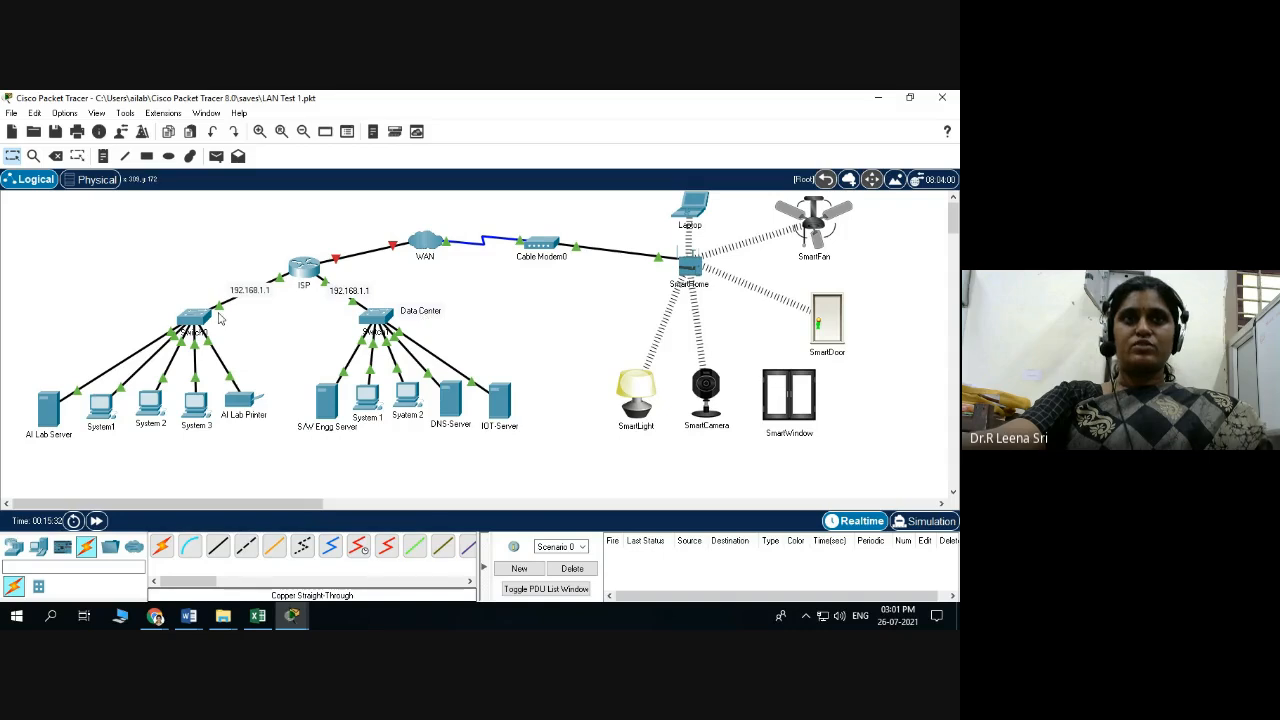
pyautogui.moveTo(215, 322)
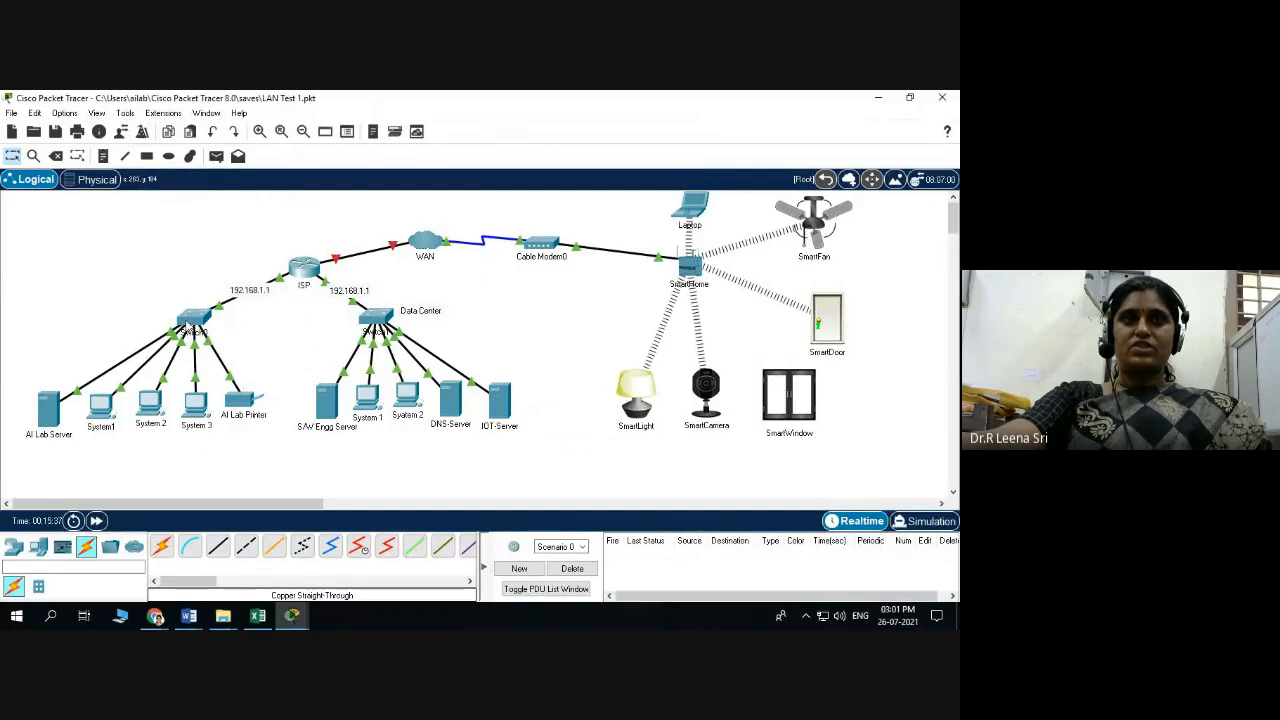
pyautogui.moveTo(382, 328)
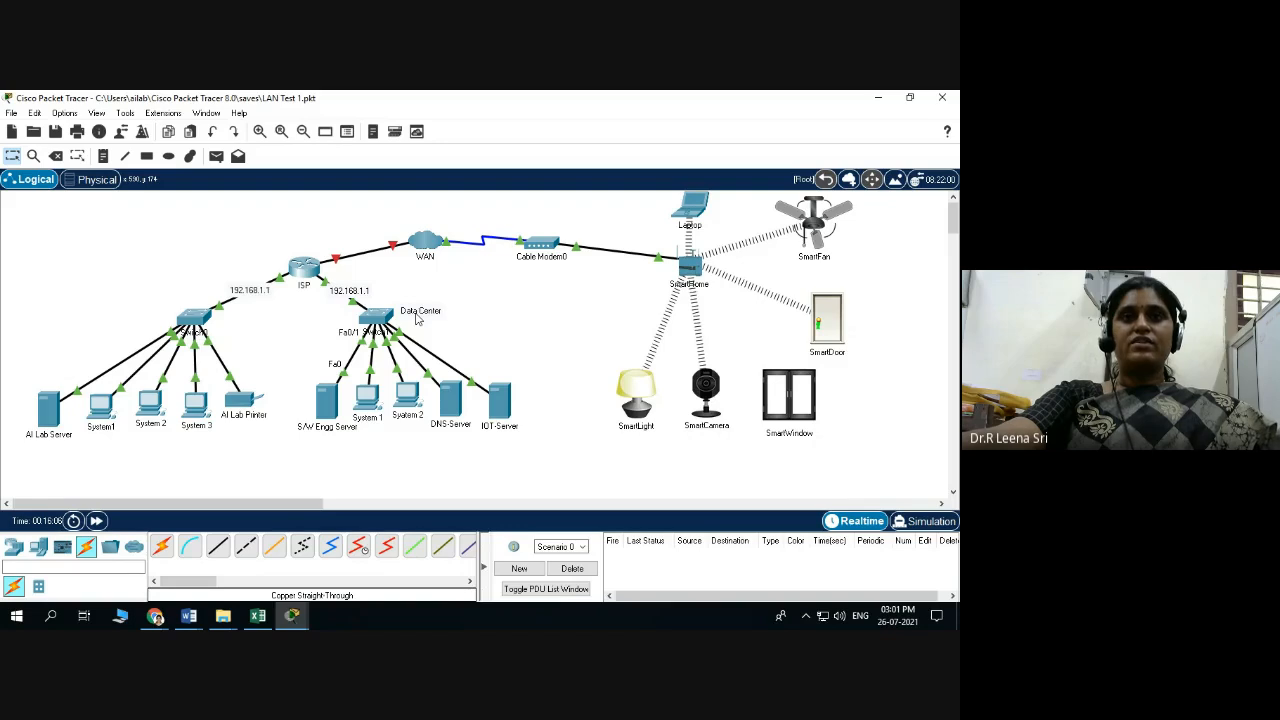
pyautogui.click(303, 270)
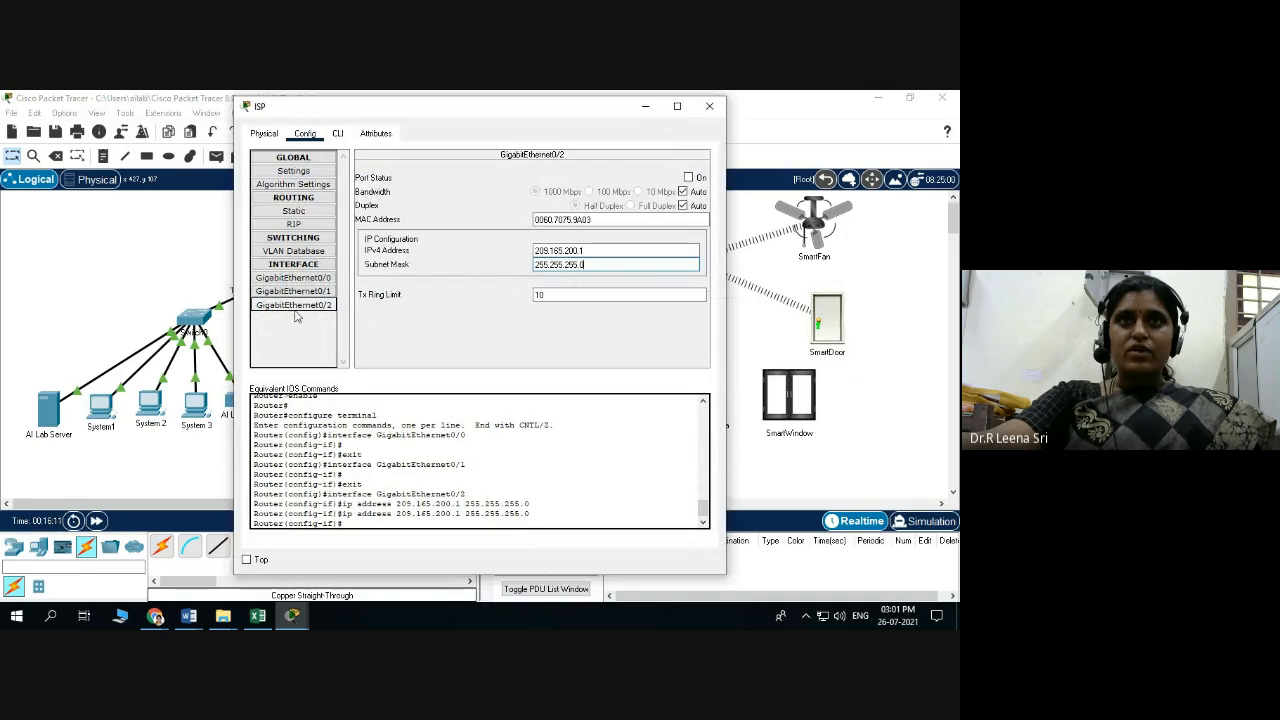
pyautogui.click(325, 311)
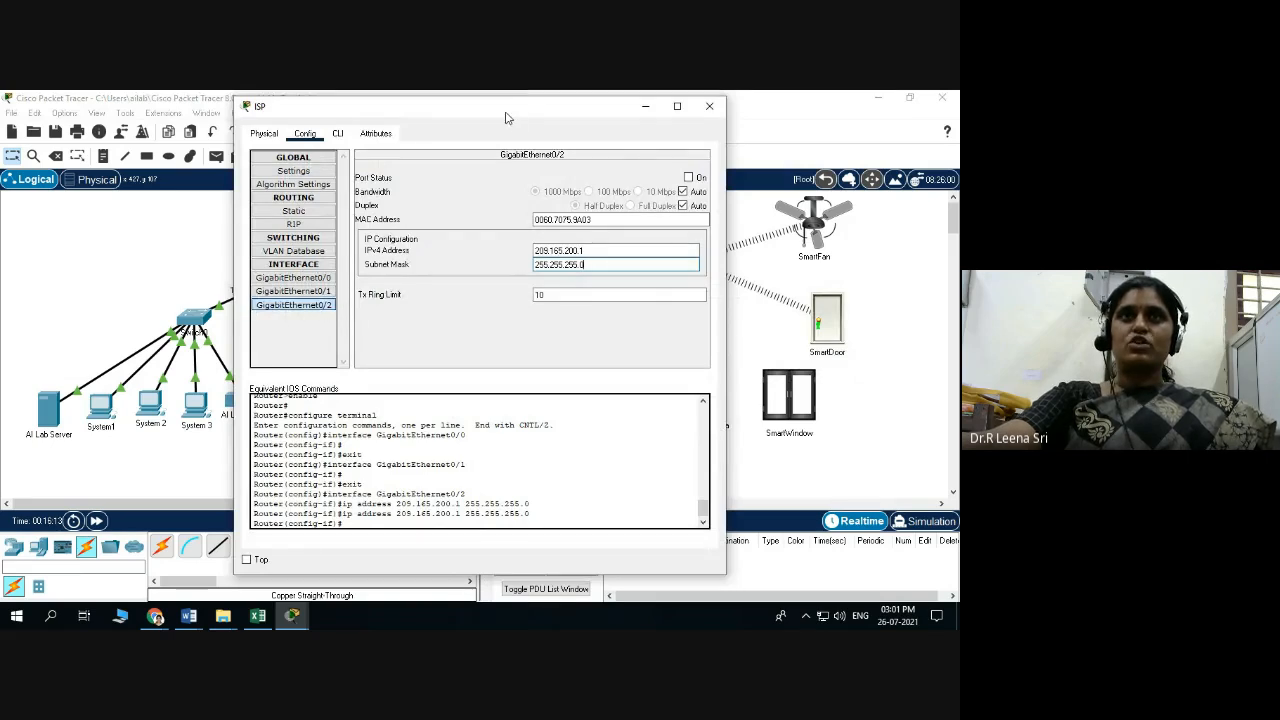
pyautogui.moveTo(507, 115); pyautogui.dragTo(533, 323)
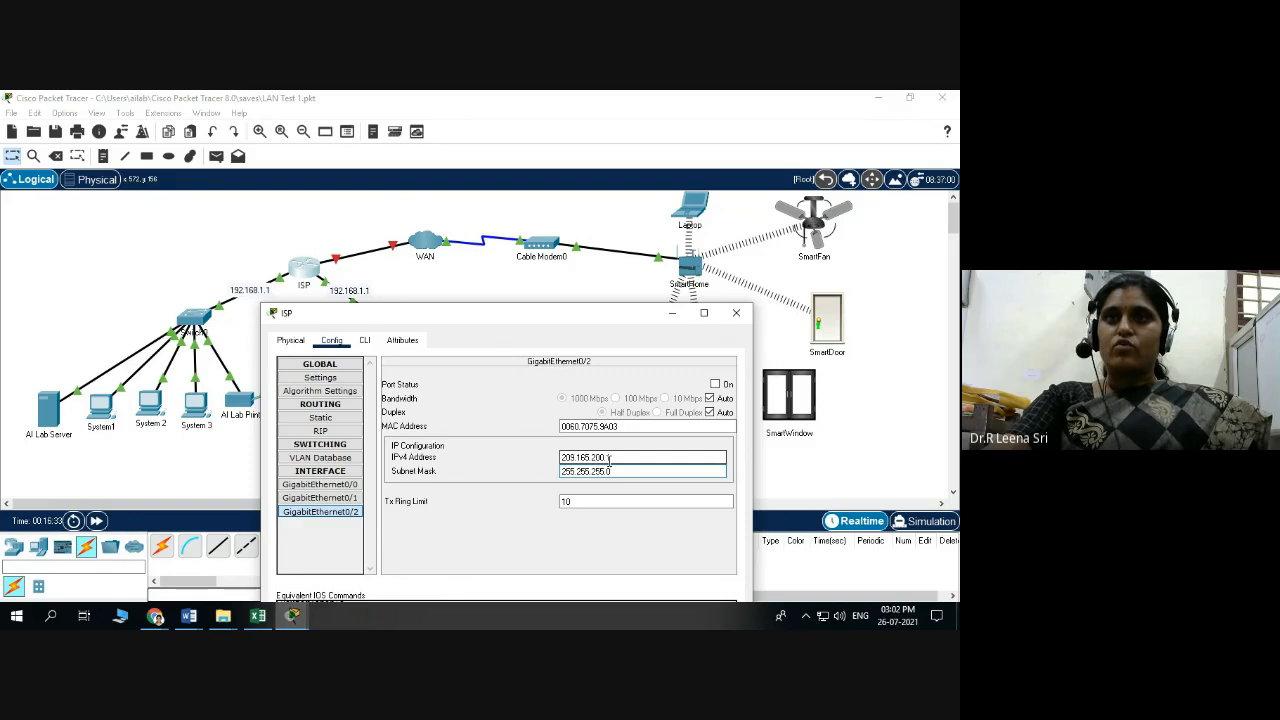
pyautogui.click(715, 384)
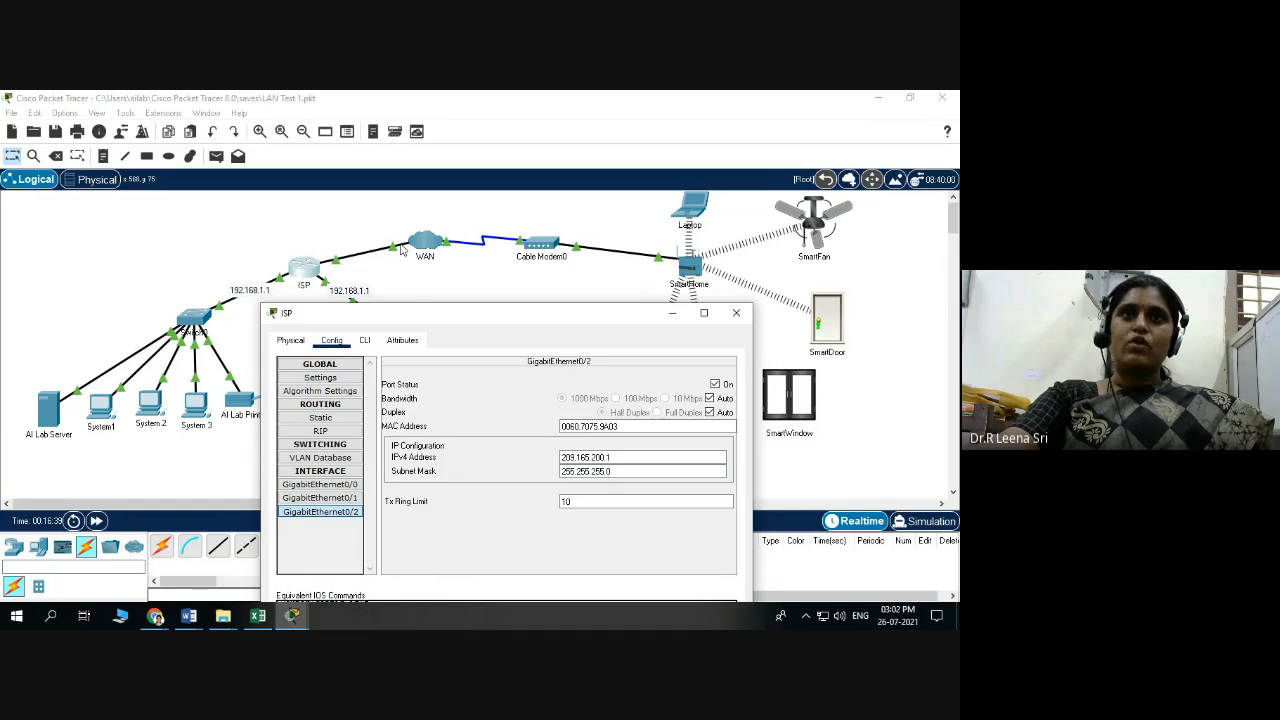
pyautogui.click(736, 312)
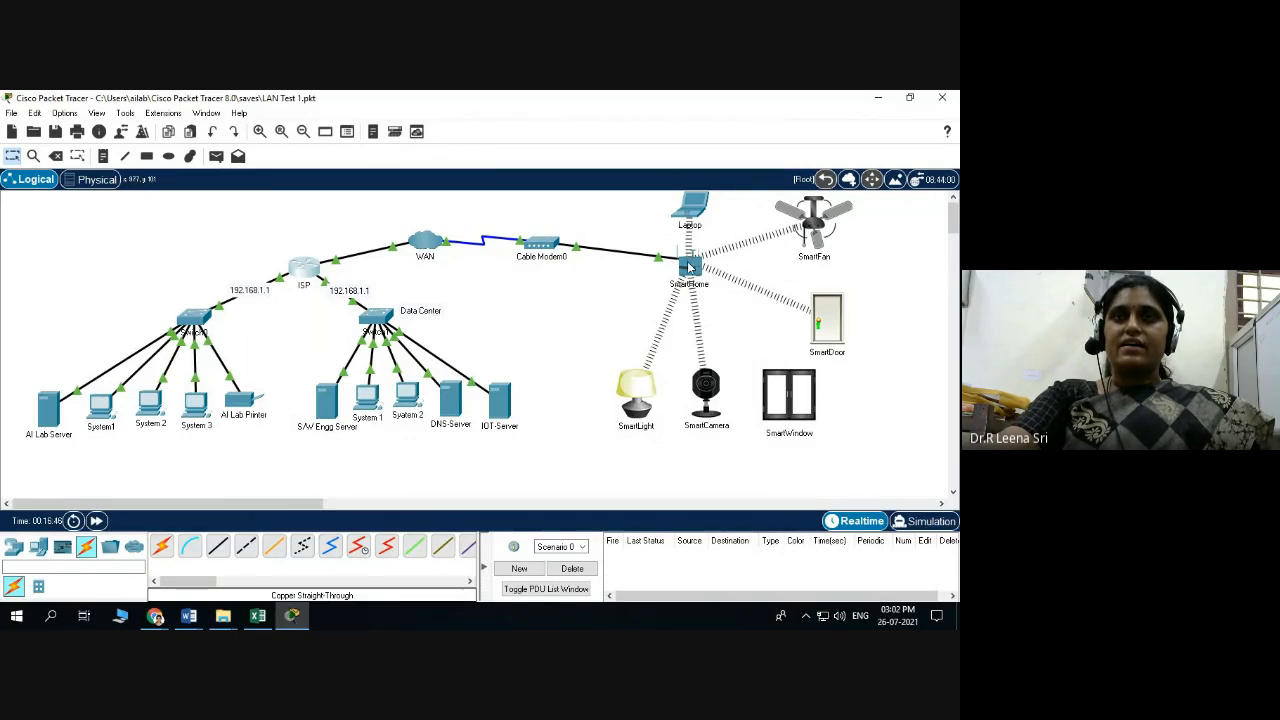
# Review the LAN IP configuration and the wireless SSID and authentication settings of the SmartHome gateway
pyautogui.click(688, 267)
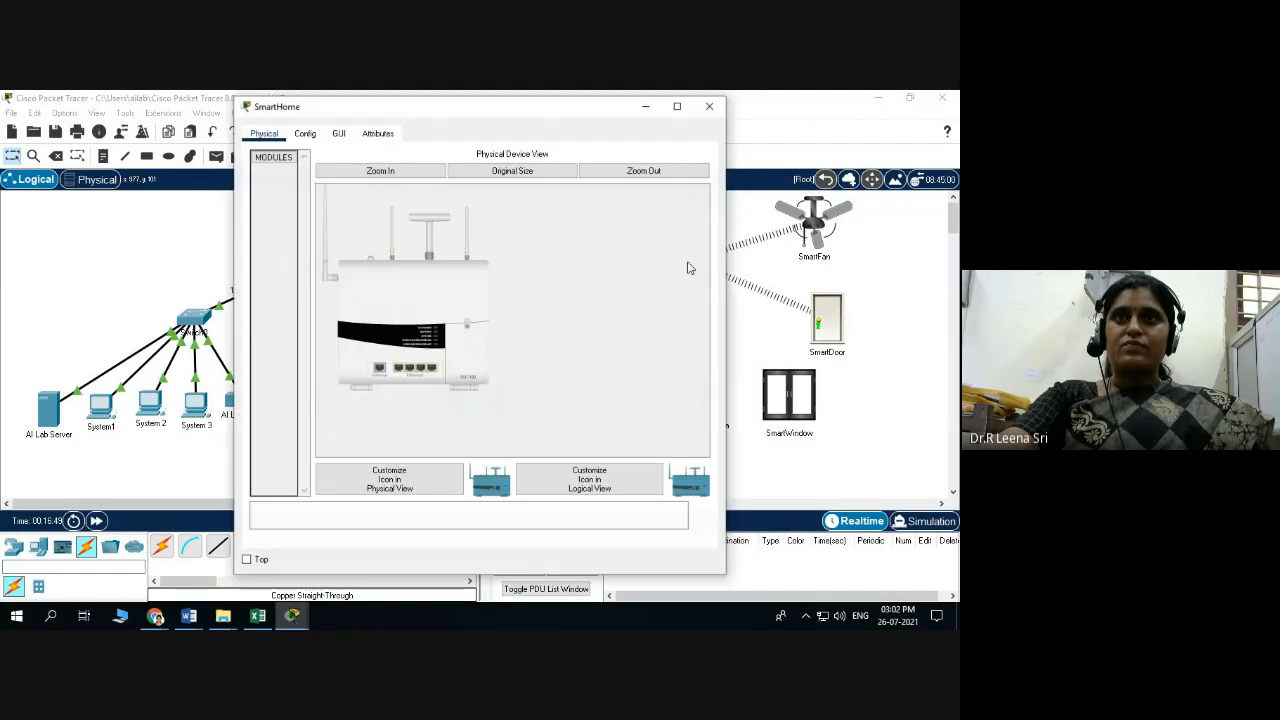
pyautogui.click(305, 134)
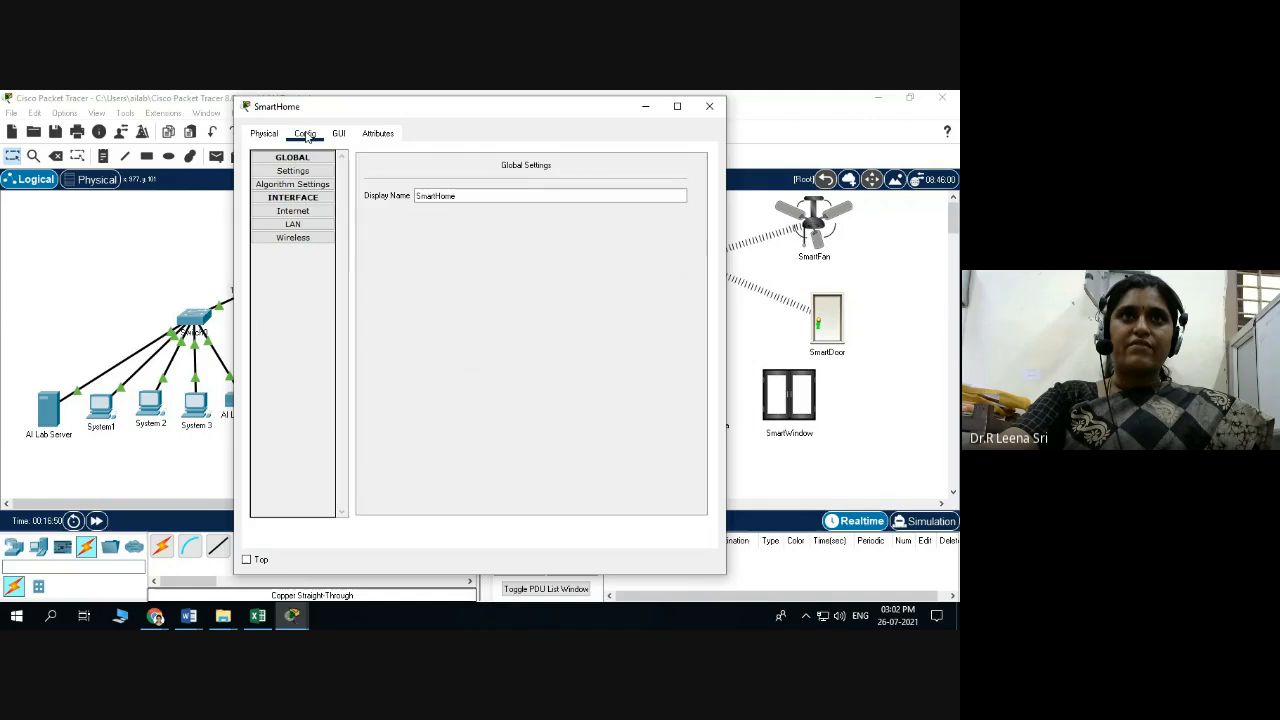
pyautogui.click(294, 225)
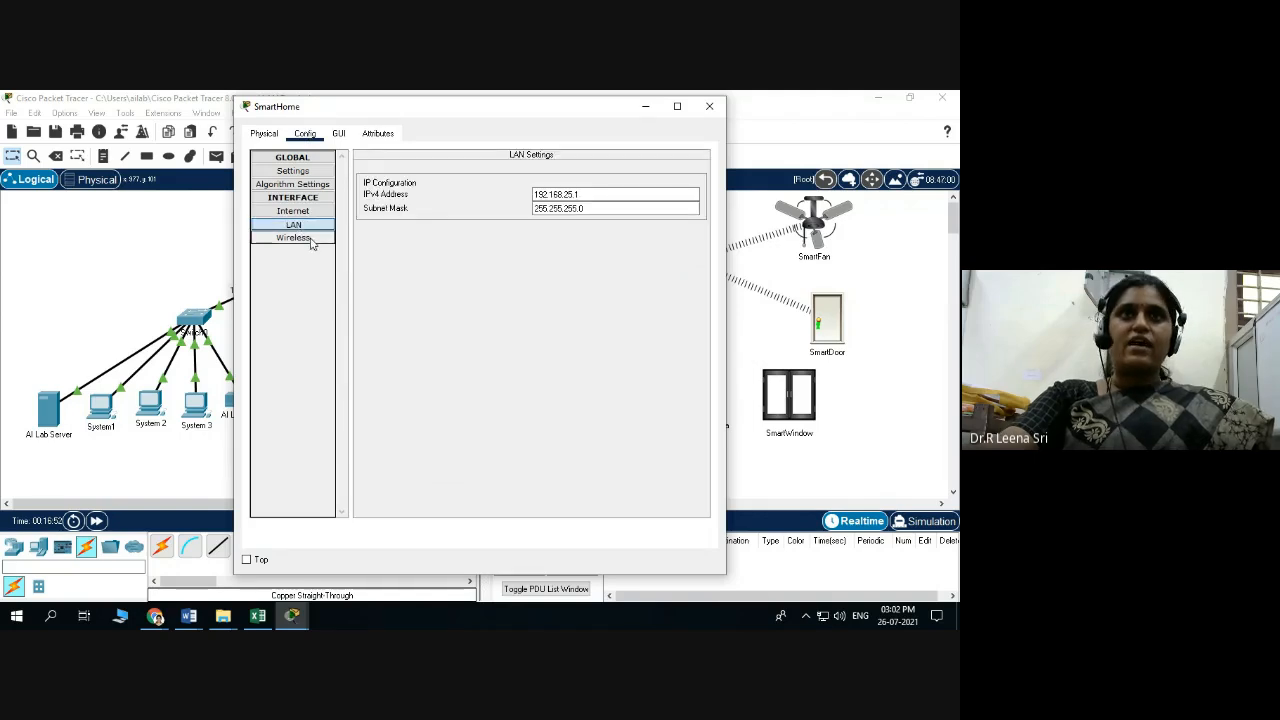
pyautogui.click(294, 238)
pyautogui.click(549, 178)
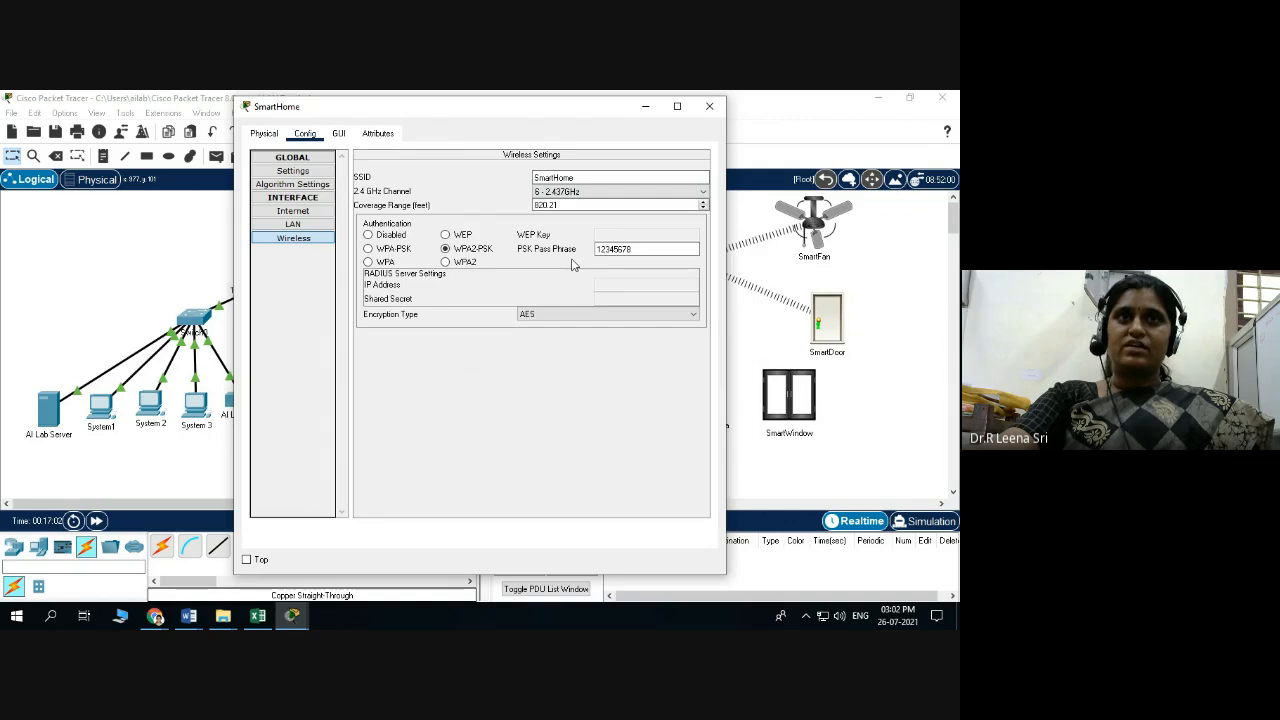
pyautogui.moveTo(535, 112); pyautogui.dragTo(593, 381)
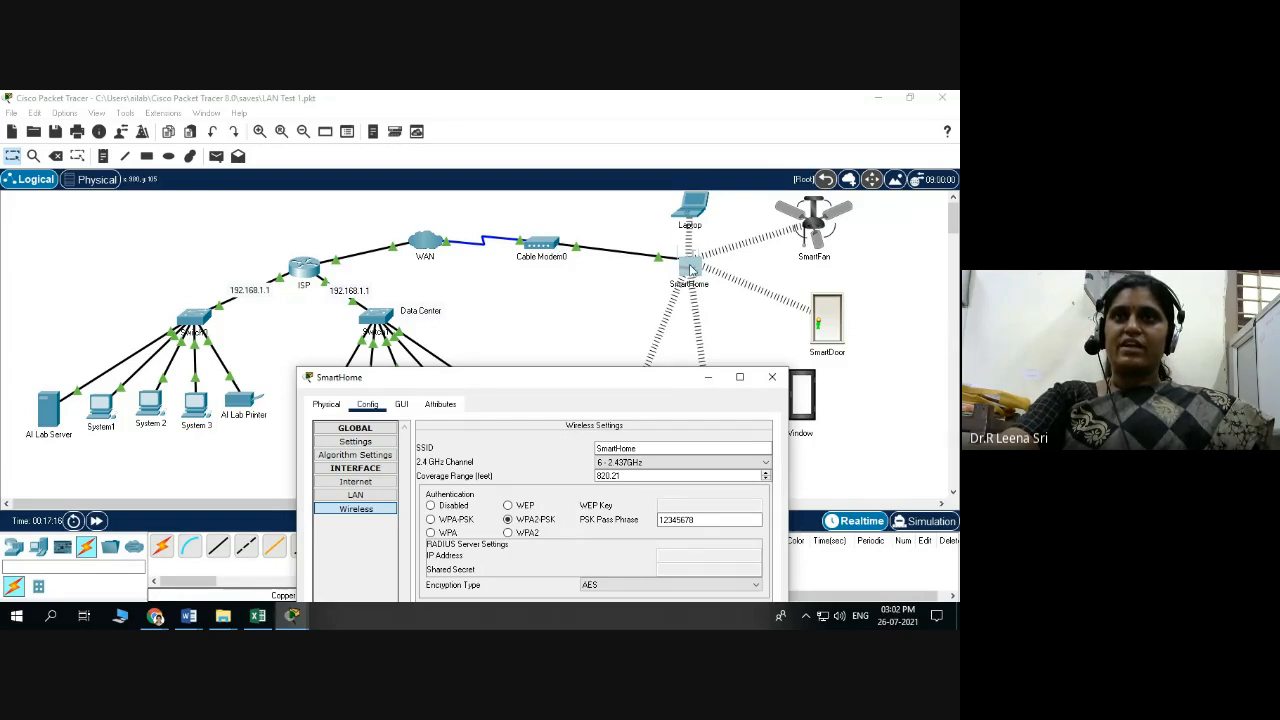
# Switch the SmartHome gateway's Internet interface to static IP configuration with default gateway 209.165.200.1
pyautogui.click(372, 484)
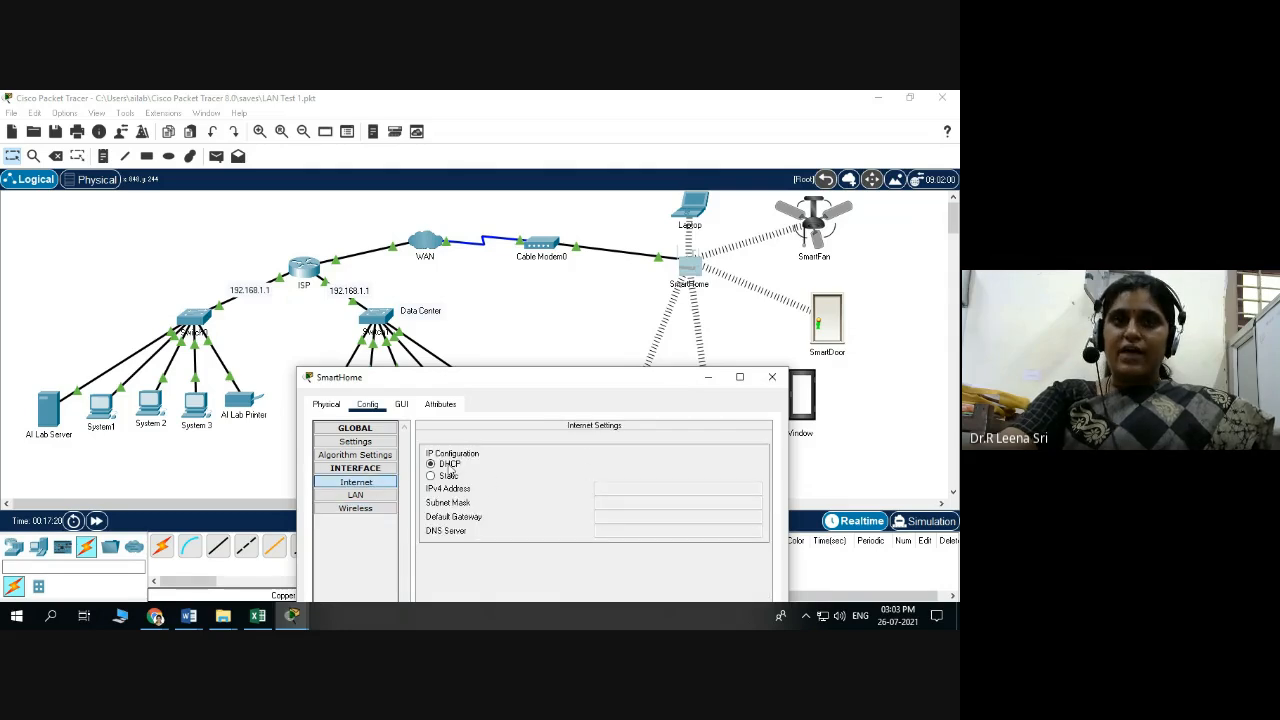
pyautogui.moveTo(497, 378); pyautogui.dragTo(483, 289)
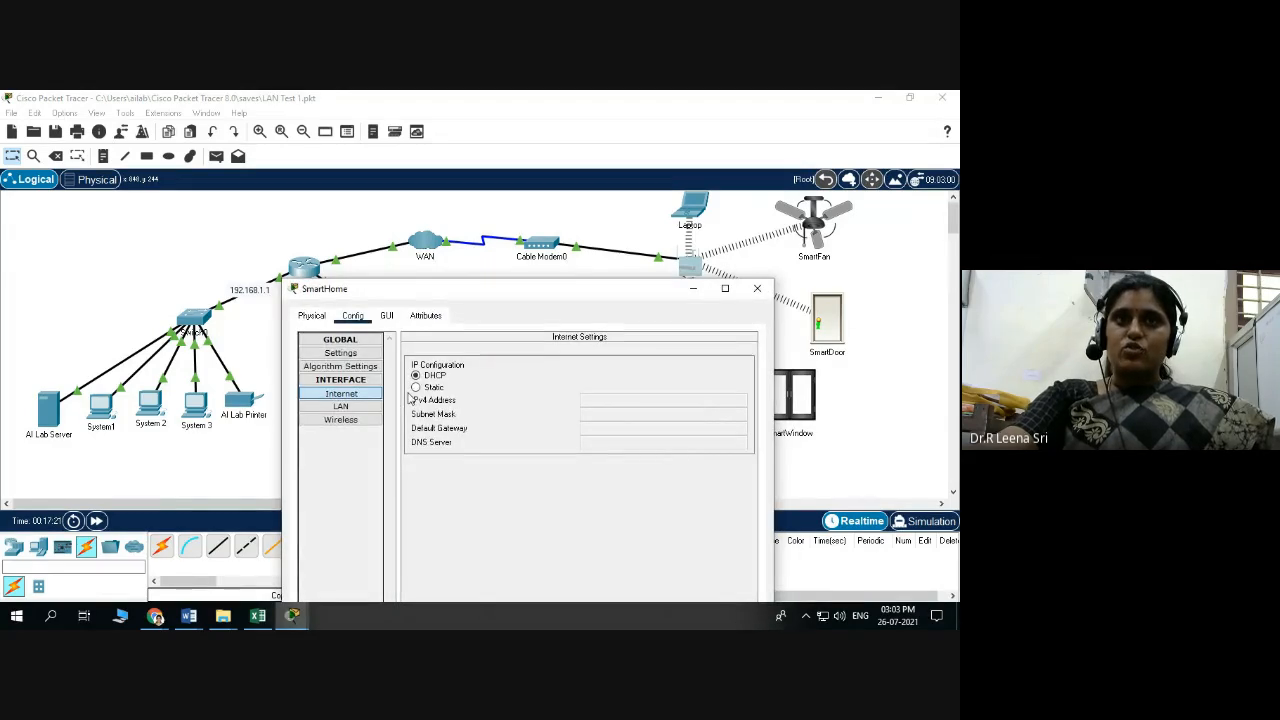
pyautogui.click(415, 387)
pyautogui.click(601, 428)
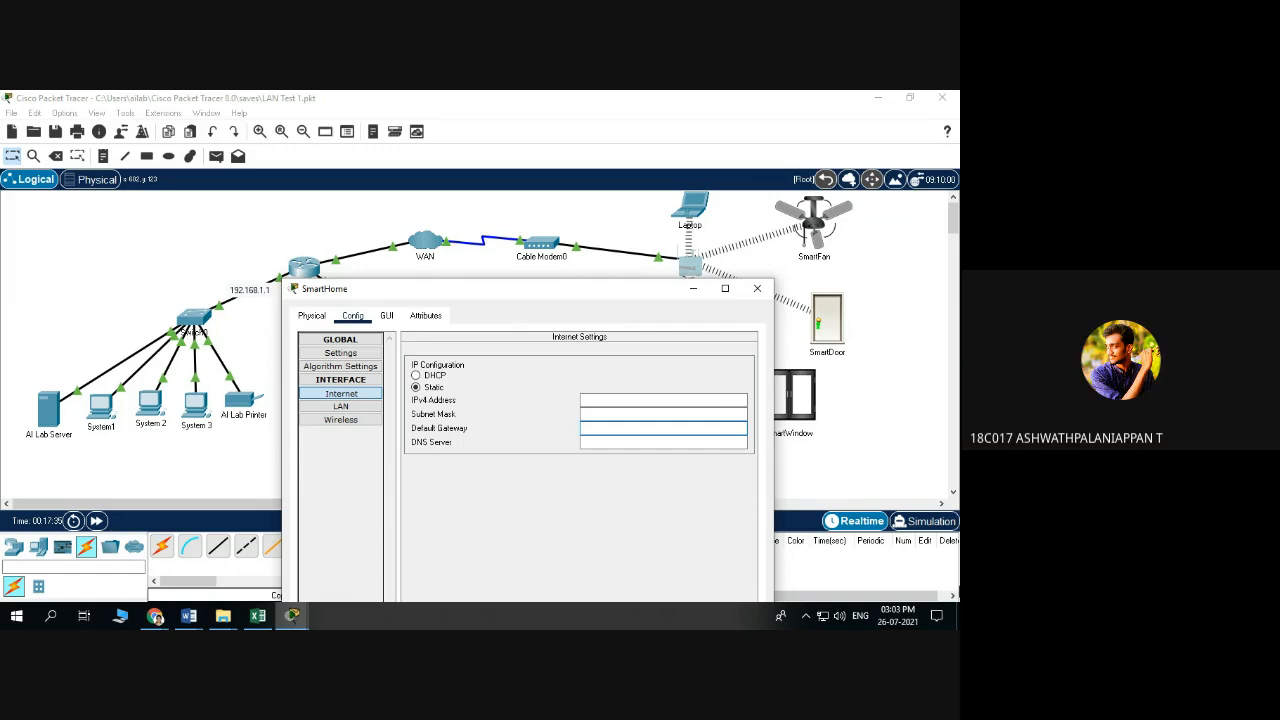
pyautogui.write('209.165.')
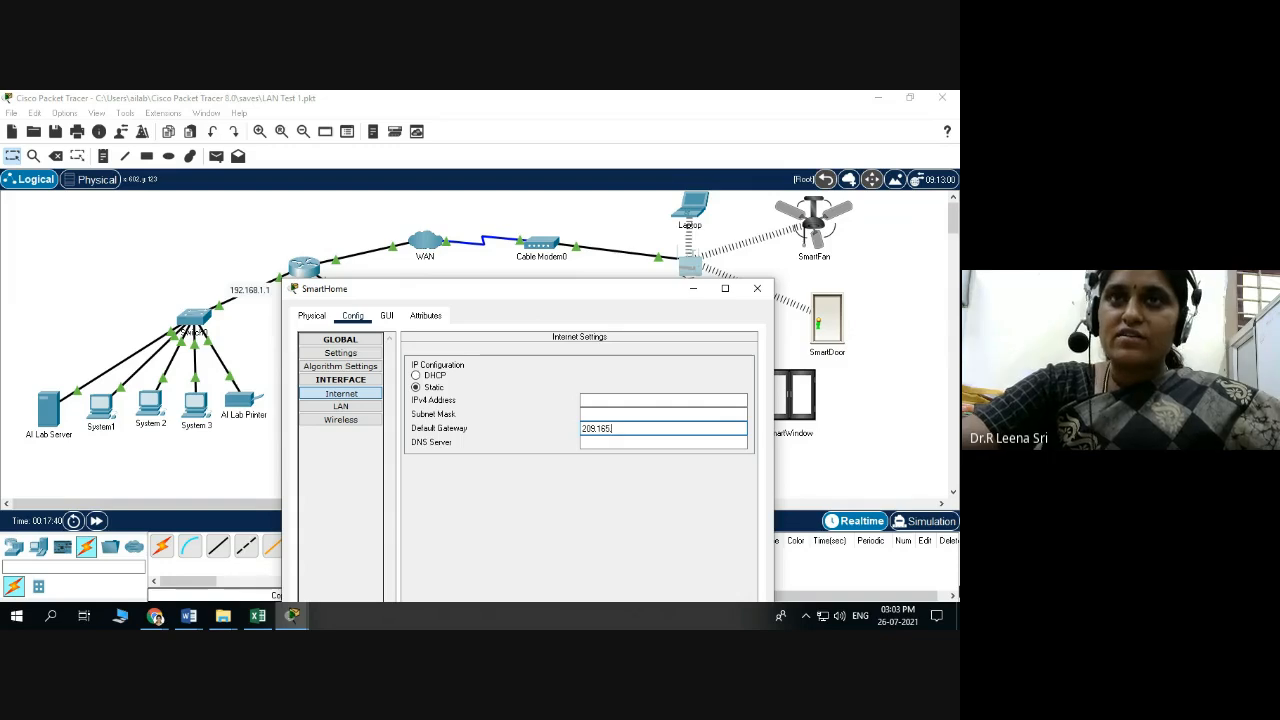
pyautogui.write('200')
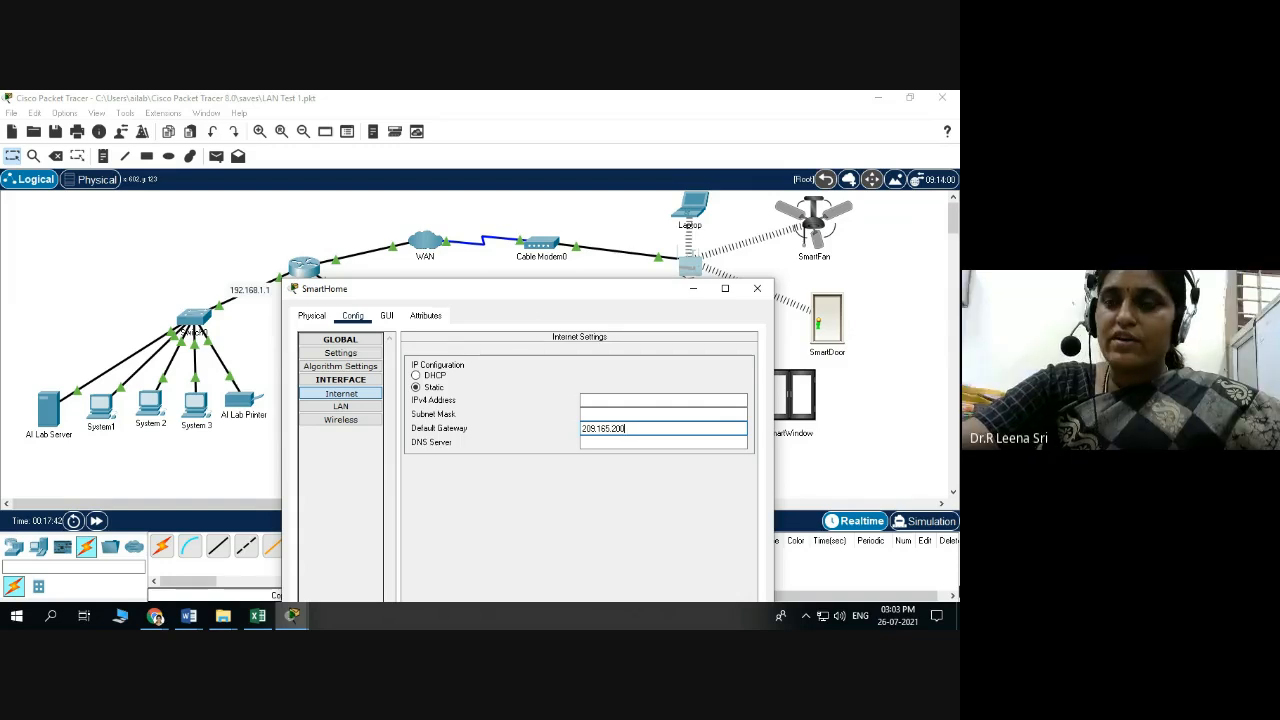
pyautogui.write('.1')
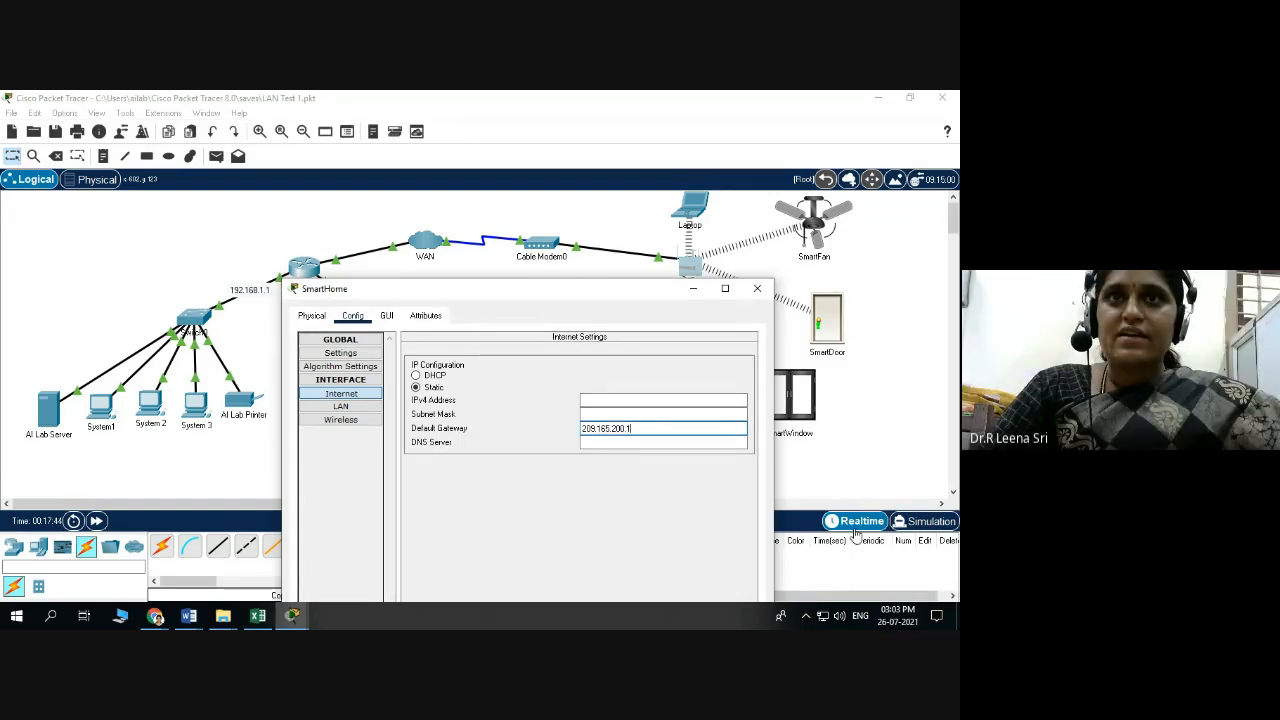
# Assign IPv4 address 209.165.200.2 with subnet mask 255.255.255.0 to the SmartHome gateway's Internet interface and close its configuration
pyautogui.click(606, 400)
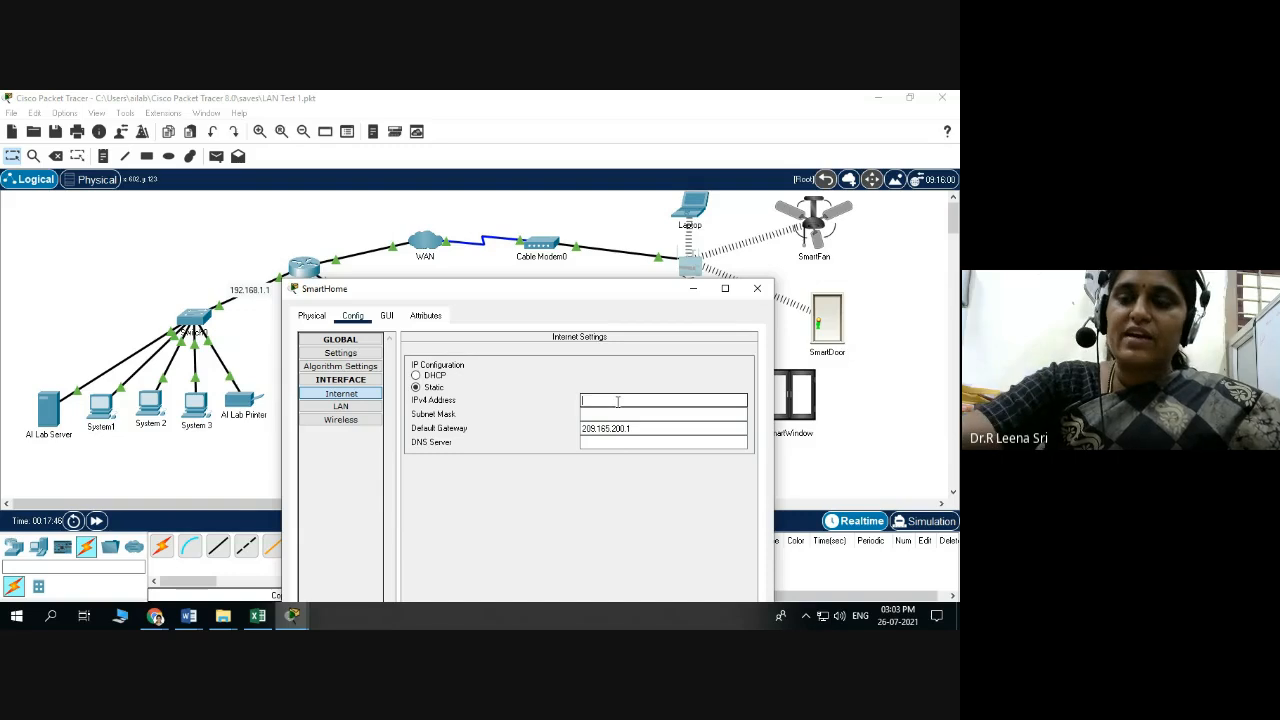
pyautogui.write('209')
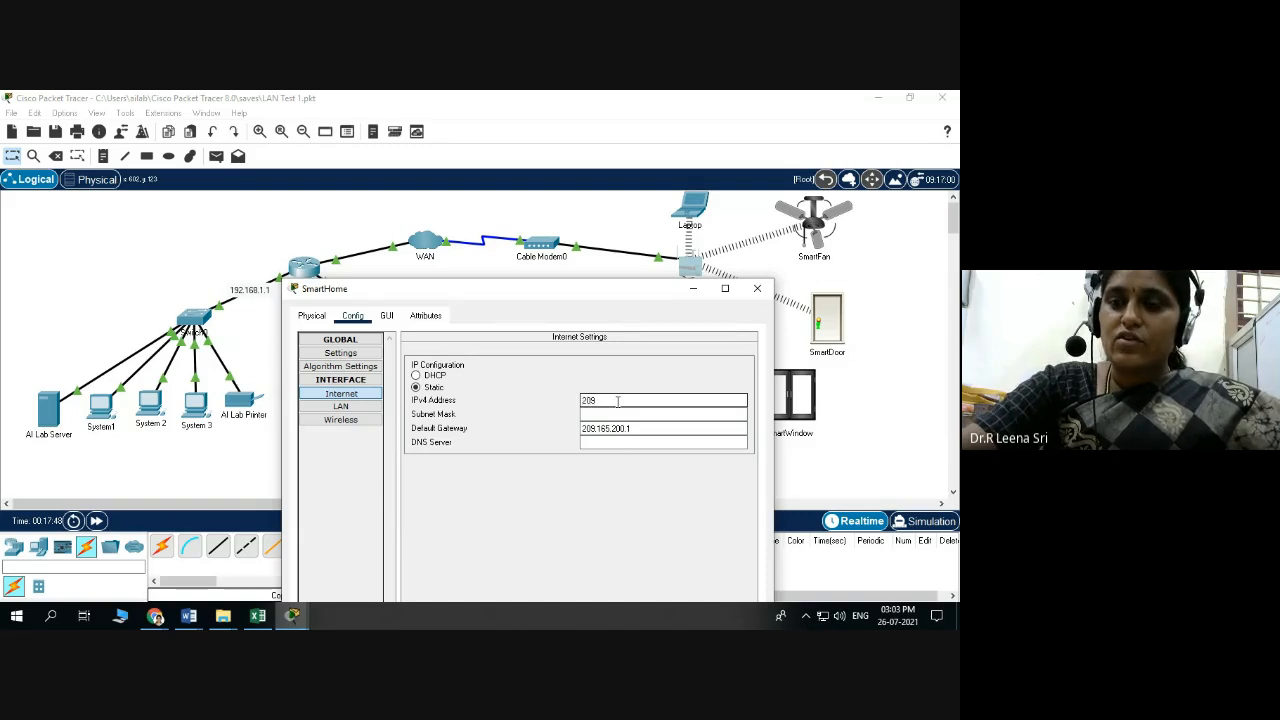
pyautogui.write('.165.')
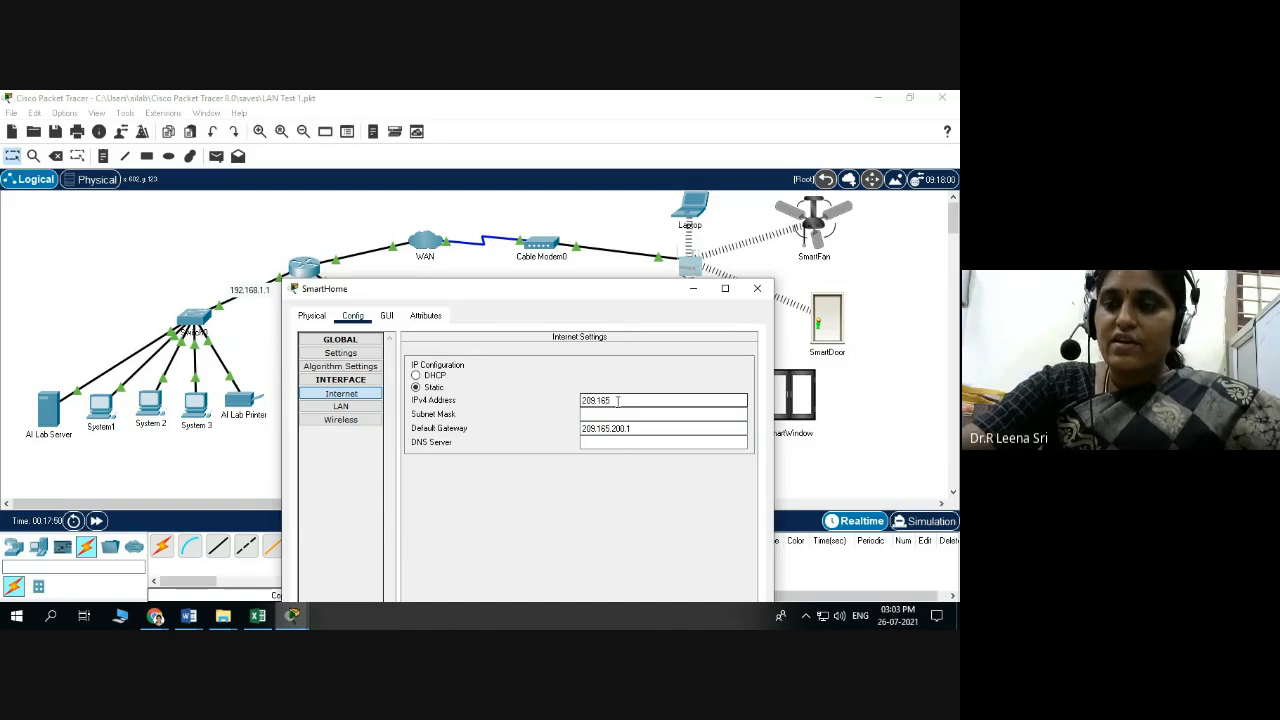
pyautogui.write('200')
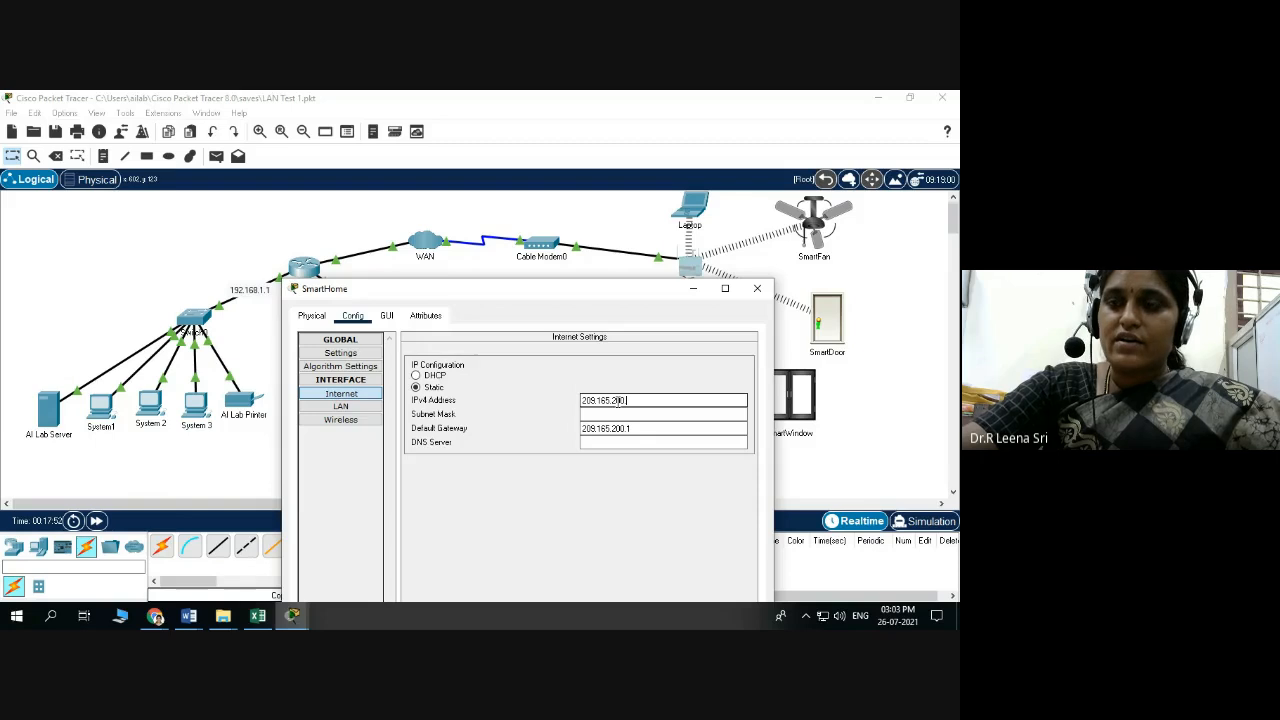
pyautogui.write('.2')
pyautogui.press('Tab')
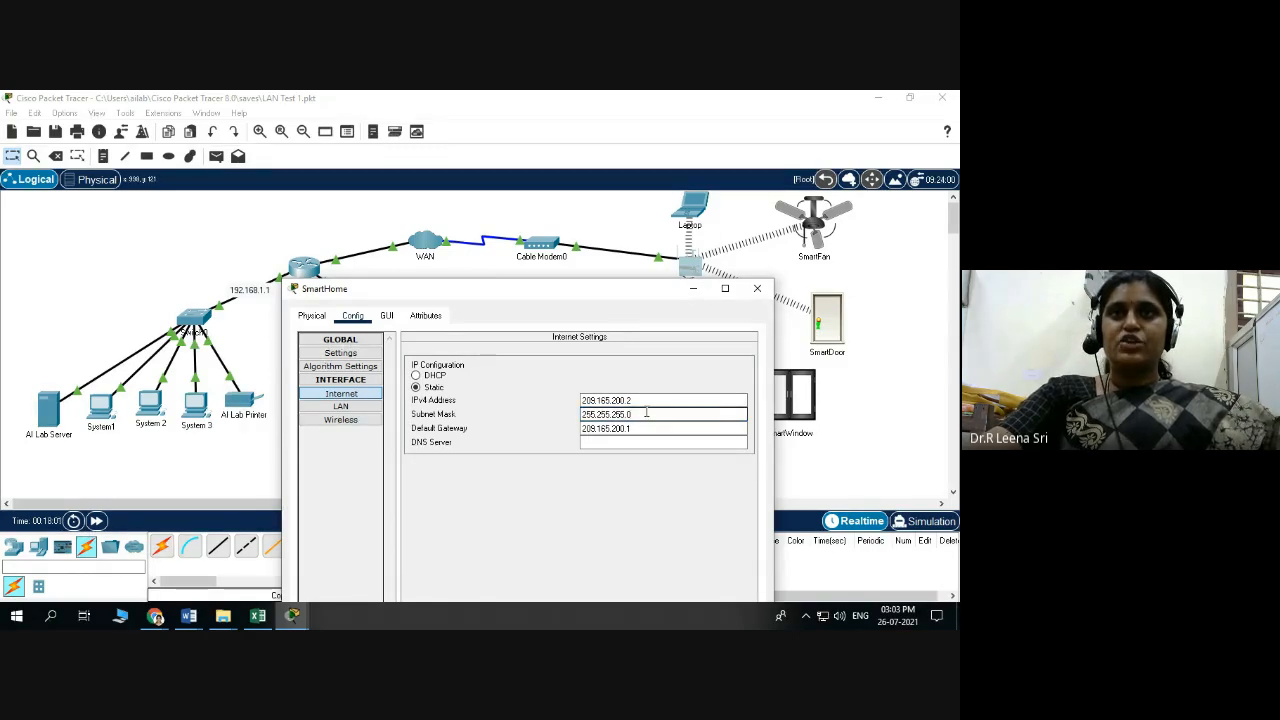
pyautogui.click(757, 290)
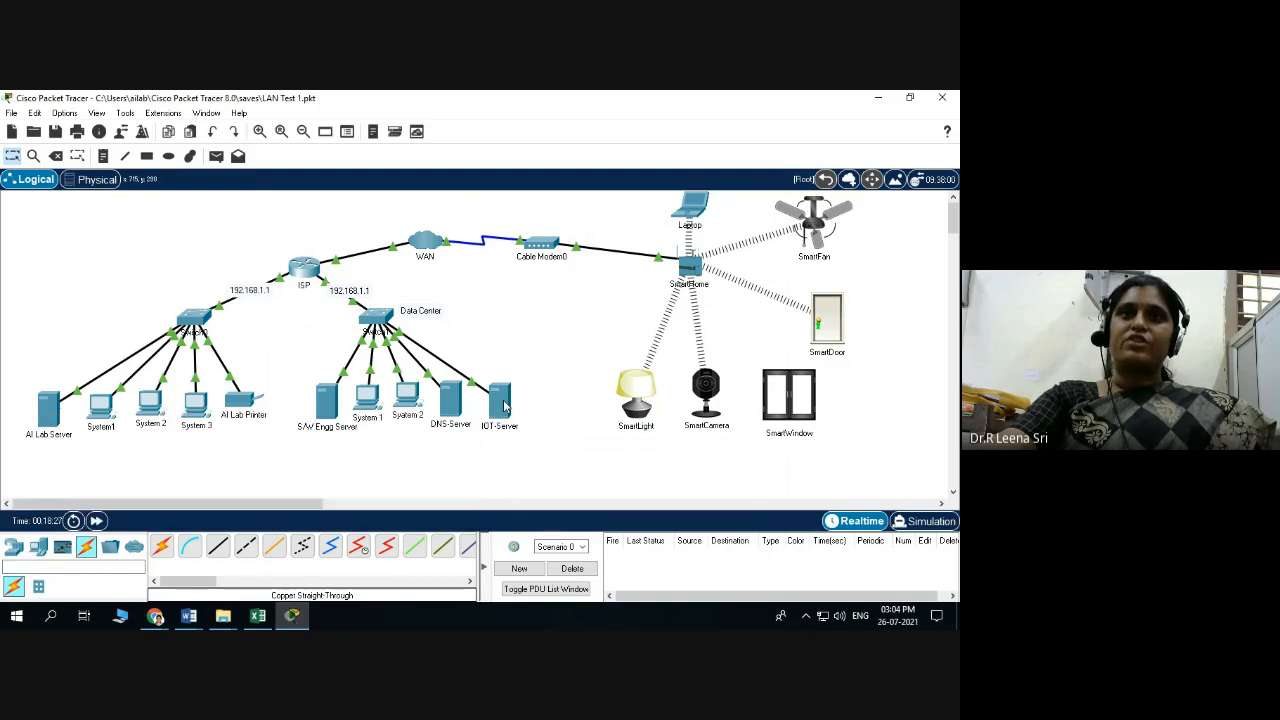
# Examine the WAN cloud's cable port mapping and the ports used by the link between the ISP router and the WAN
pyautogui.moveTo(505, 405)
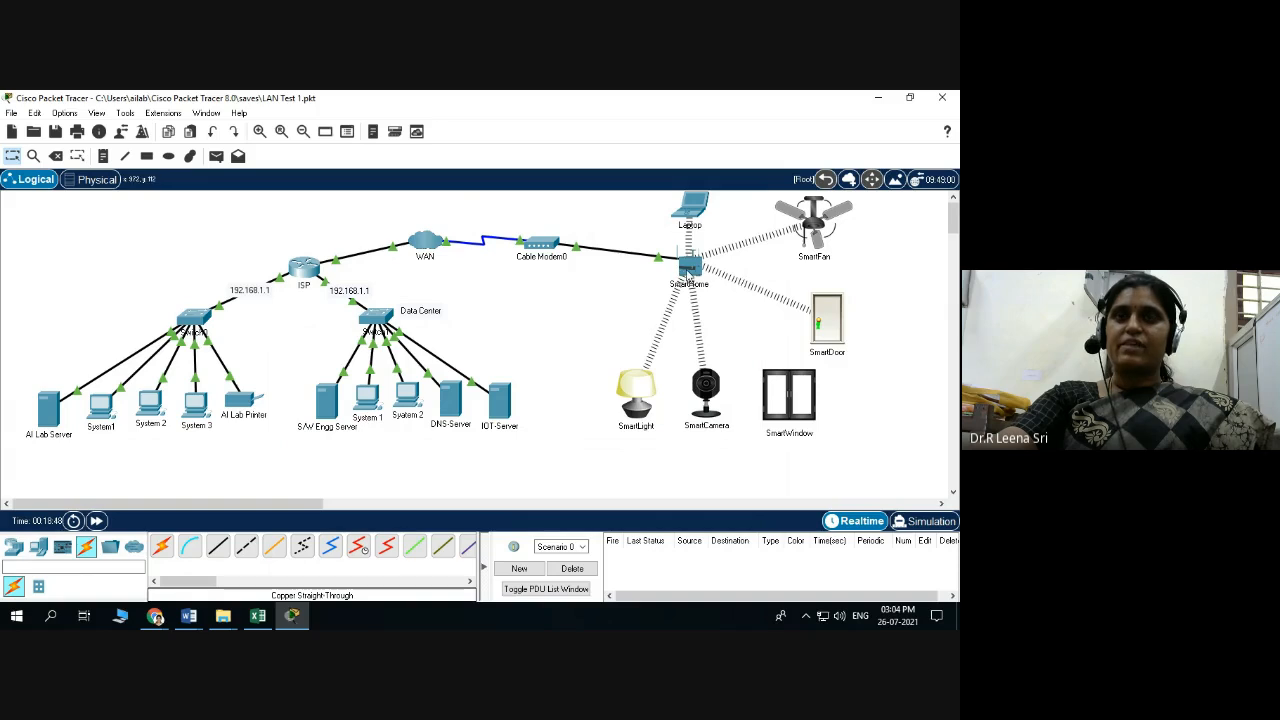
pyautogui.moveTo(690, 276)
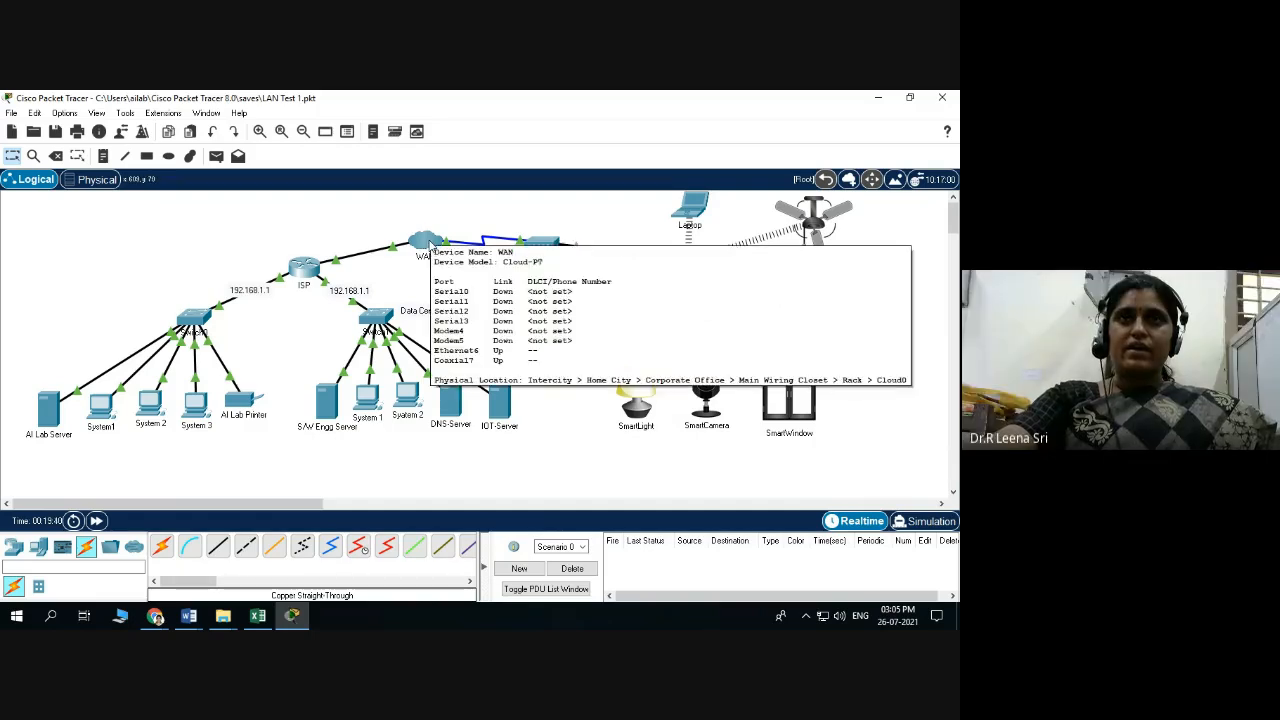
pyautogui.click(430, 245)
pyautogui.click(306, 134)
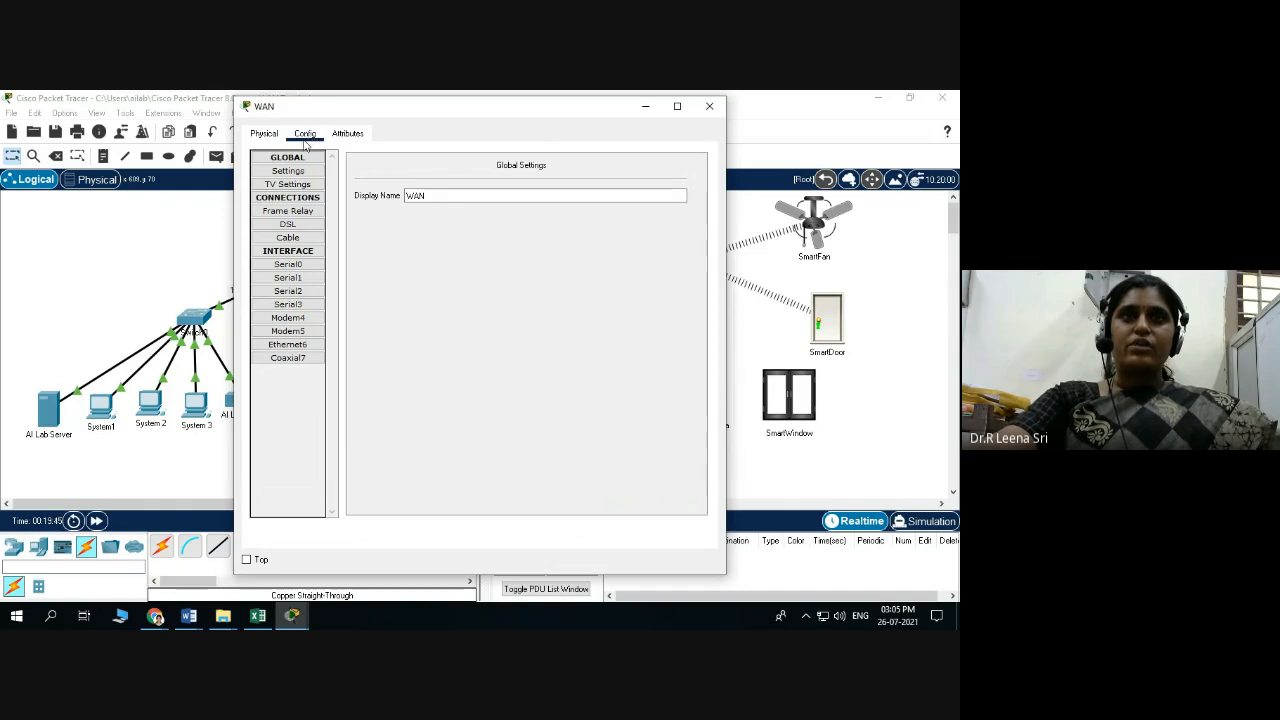
pyautogui.click(288, 238)
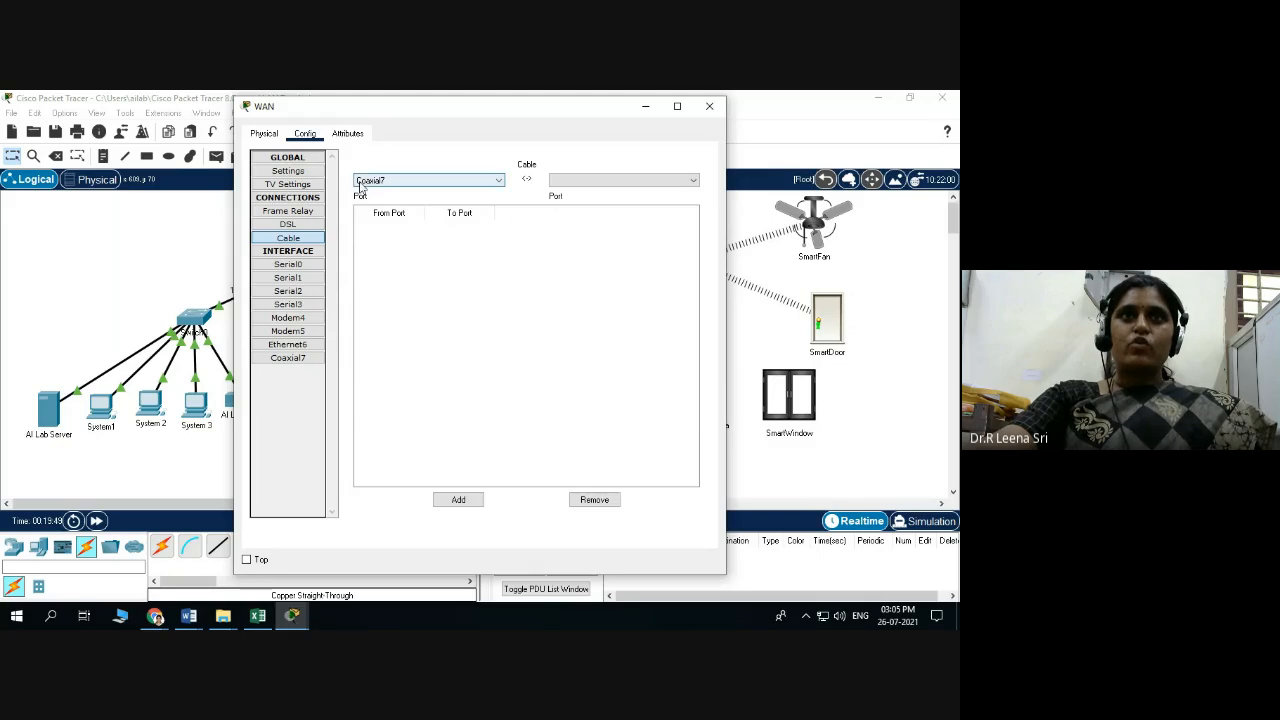
pyautogui.moveTo(492, 108); pyautogui.dragTo(519, 302)
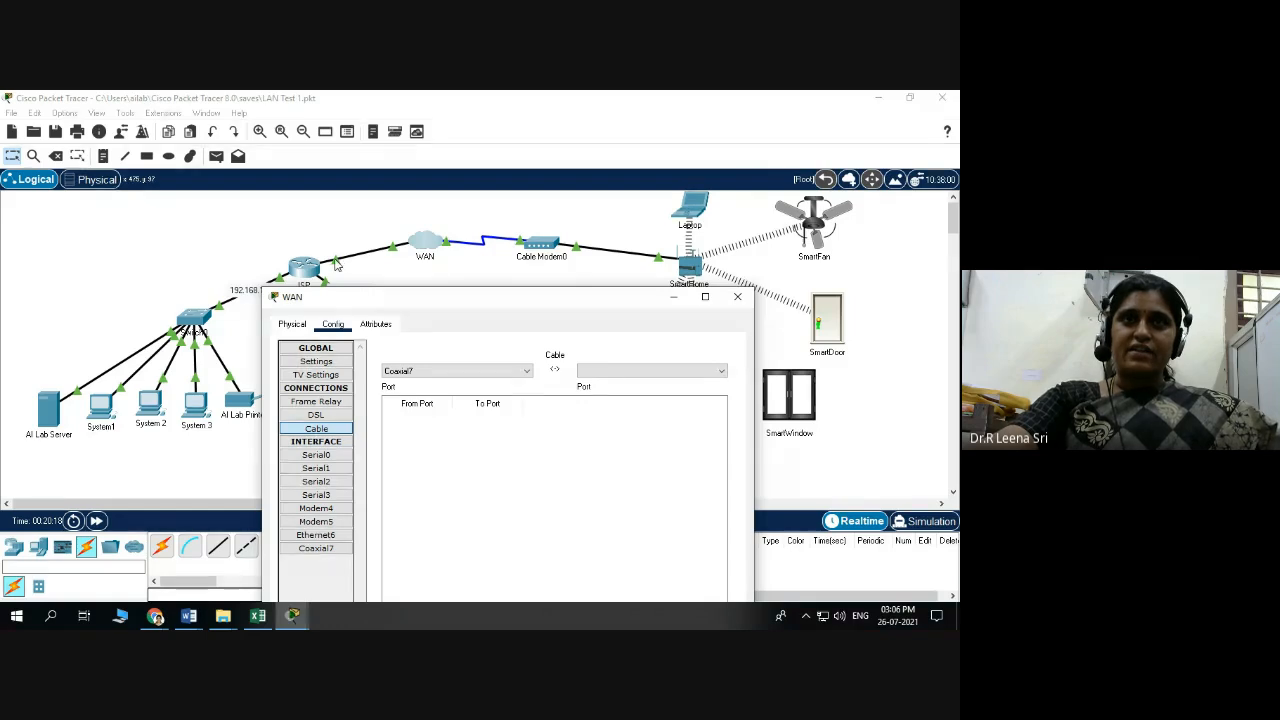
pyautogui.click(737, 296)
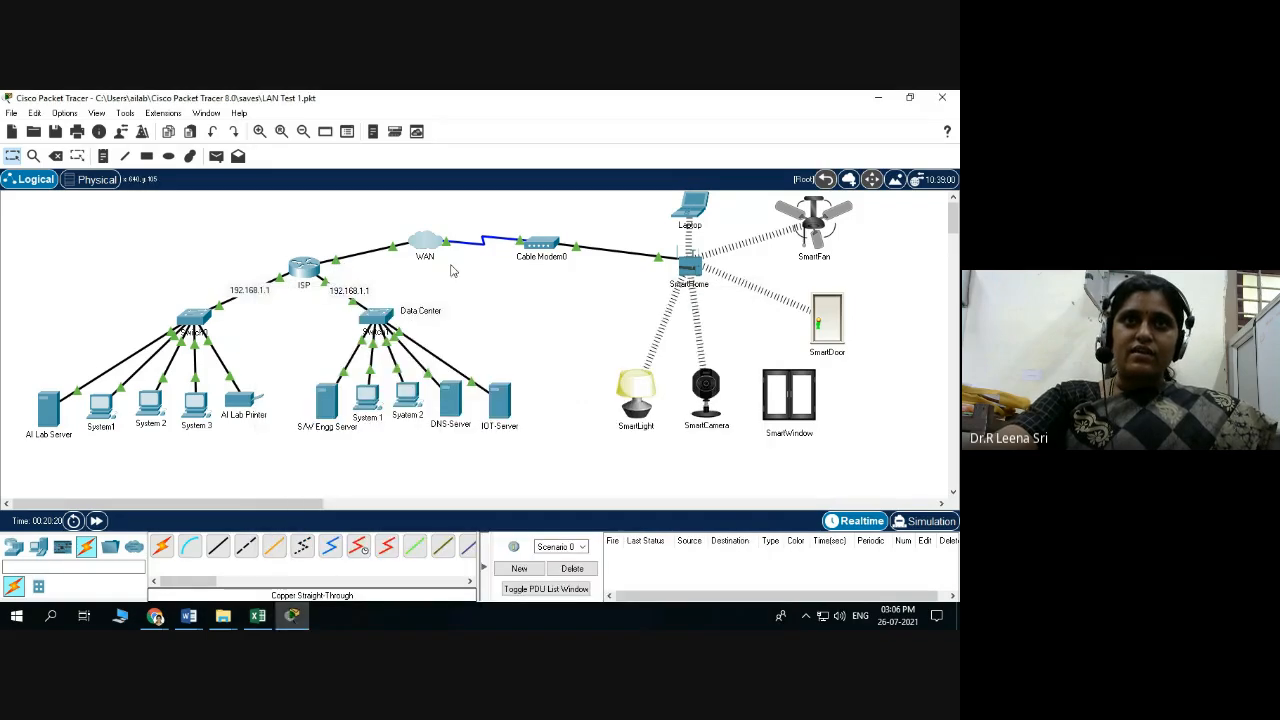
pyautogui.click(314, 268)
pyautogui.click(345, 289)
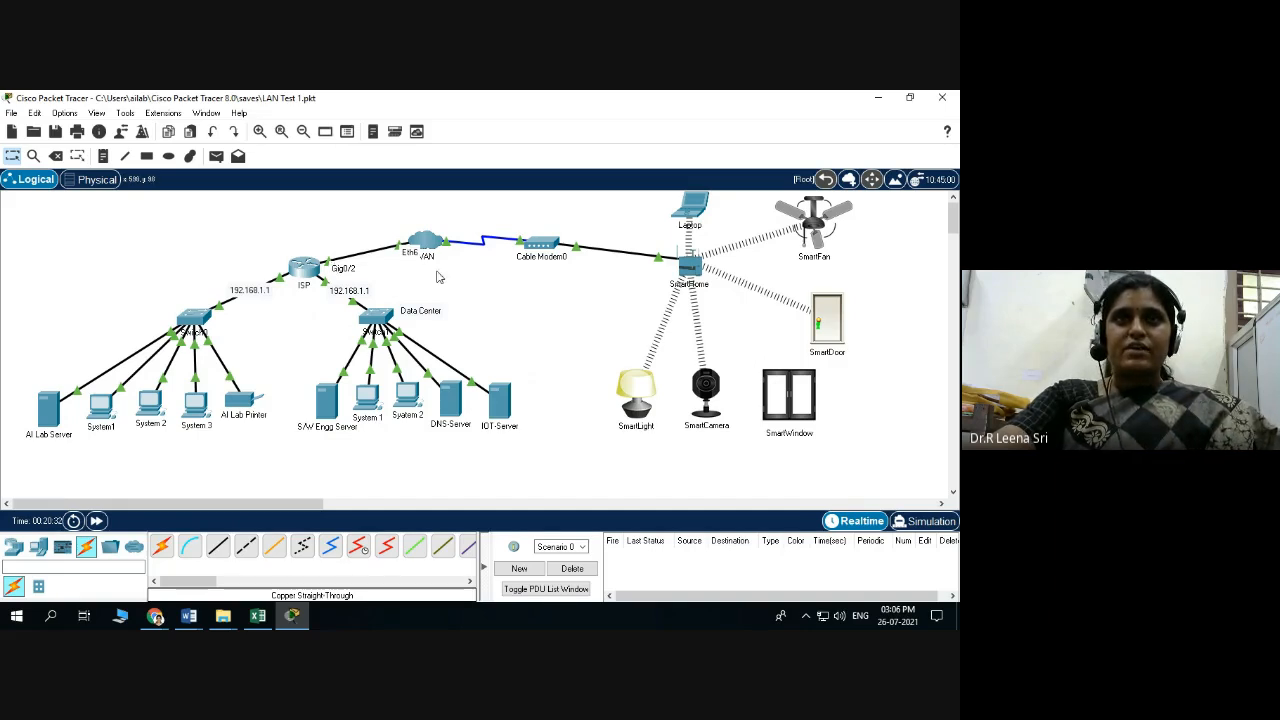
# Set the provider network of the WAN cloud's Ethernet6 interface to Cable
pyautogui.click(425, 242)
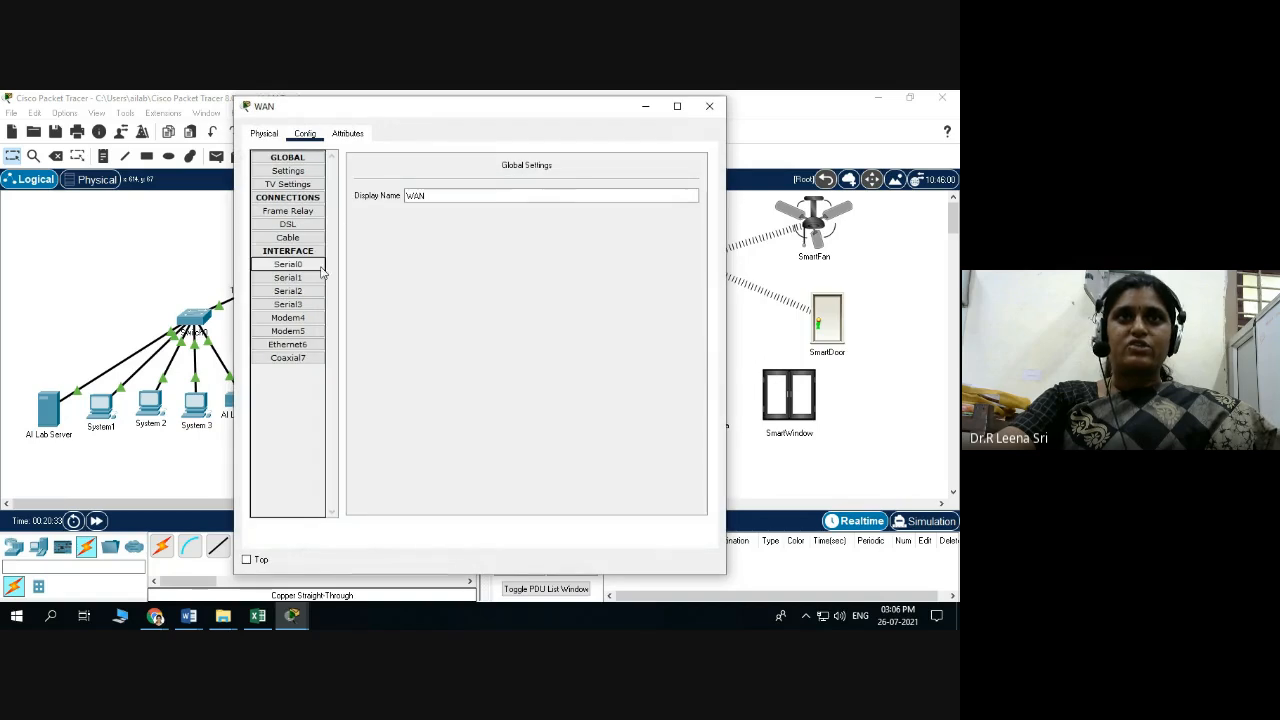
pyautogui.click(299, 240)
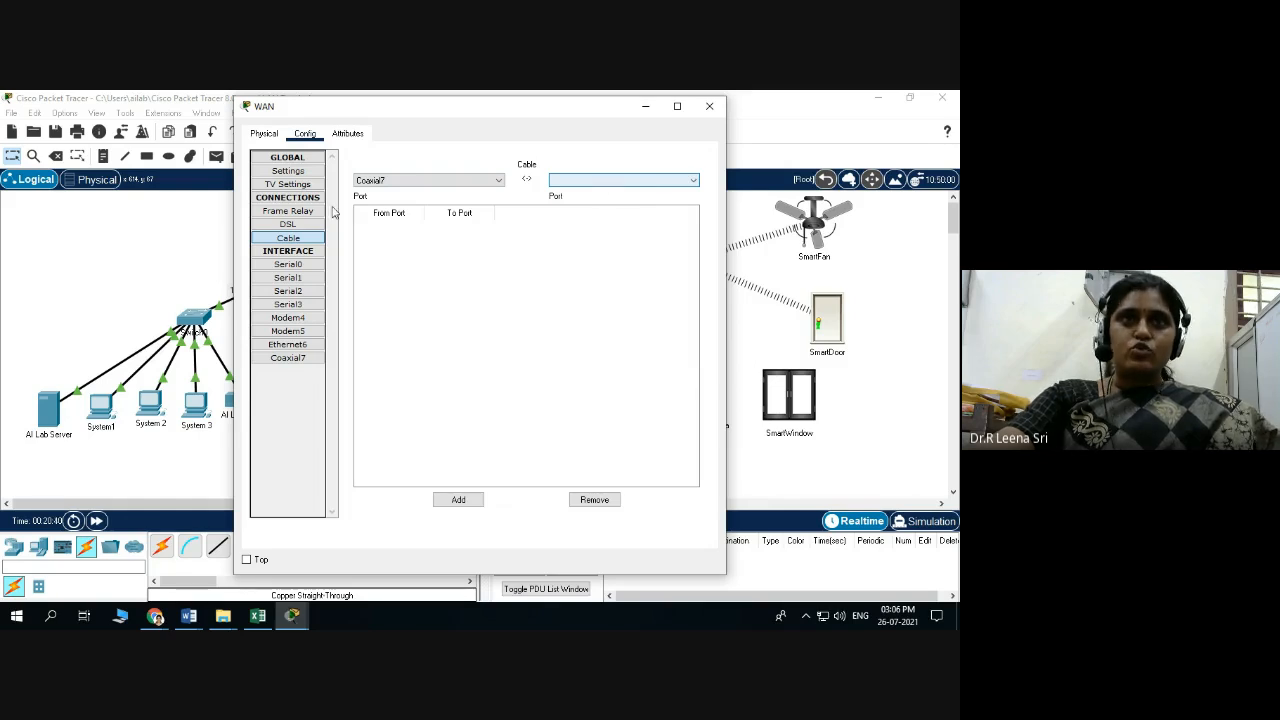
pyautogui.moveTo(437, 109); pyautogui.dragTo(681, 116)
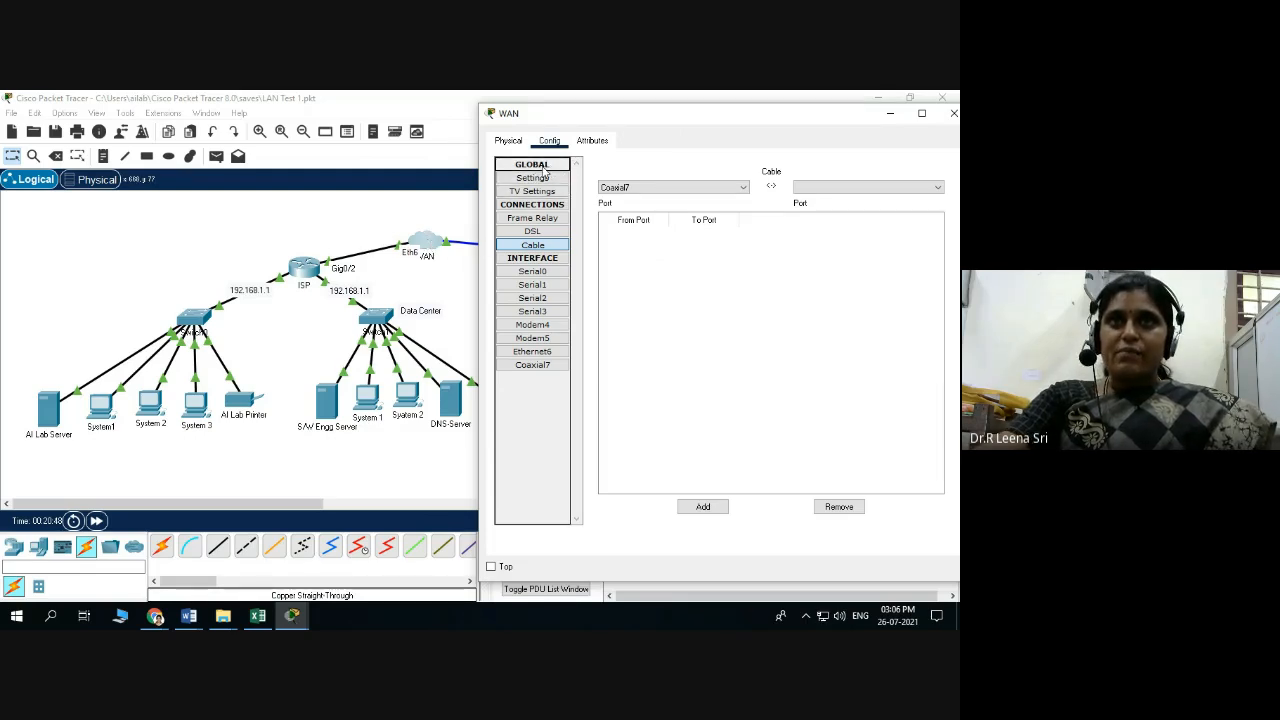
pyautogui.click(540, 354)
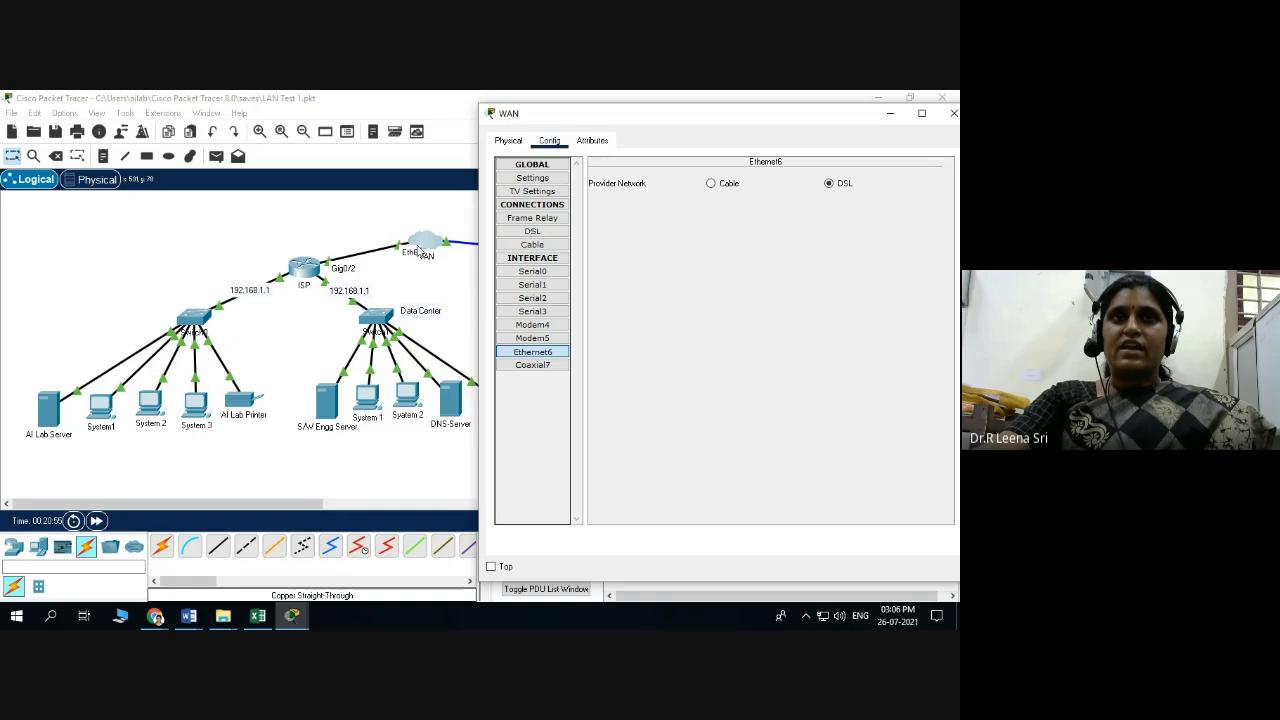
pyautogui.click(710, 184)
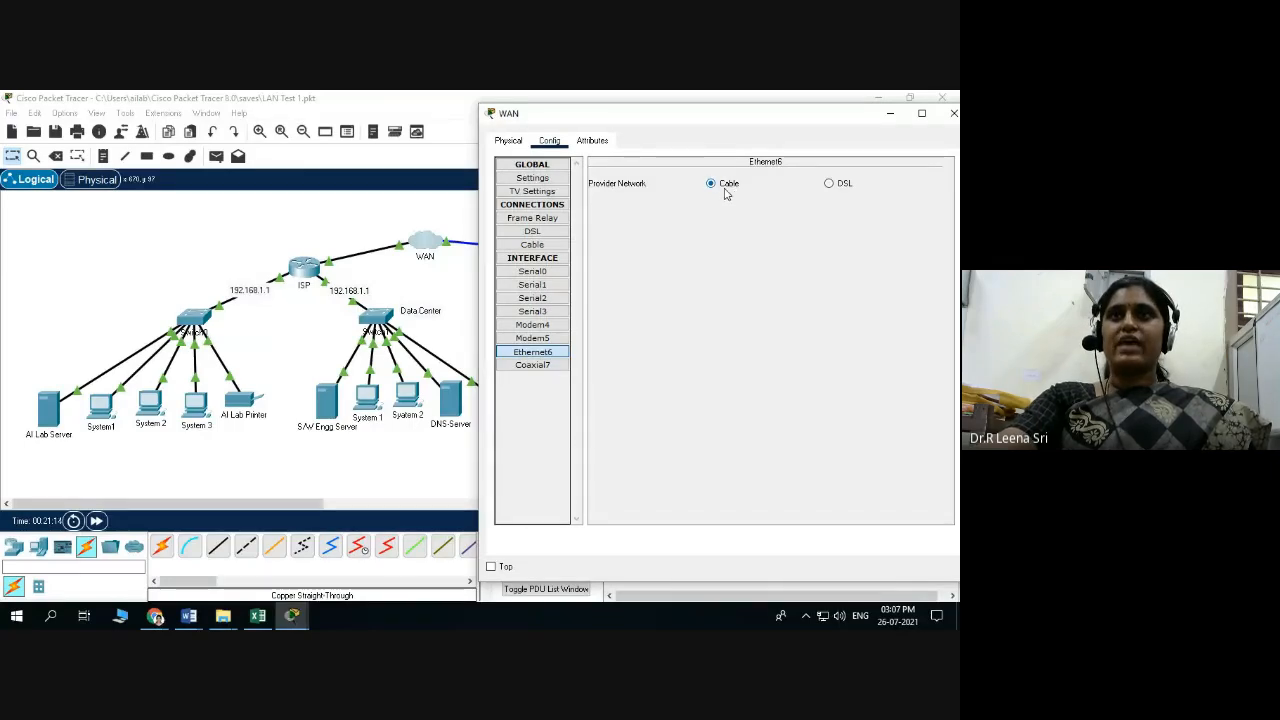
# Add a cable connection from Coaxial7 to Ethernet6 in the WAN cloud and close its configuration
pyautogui.click(539, 248)
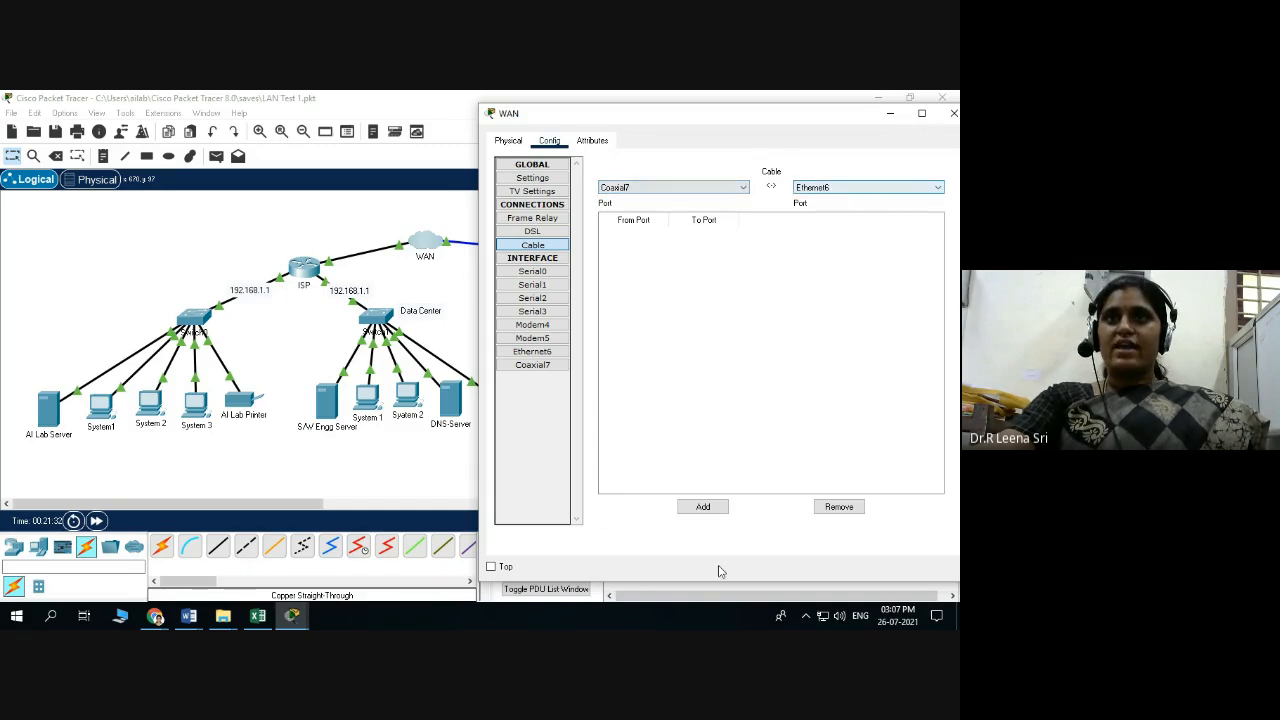
pyautogui.click(703, 507)
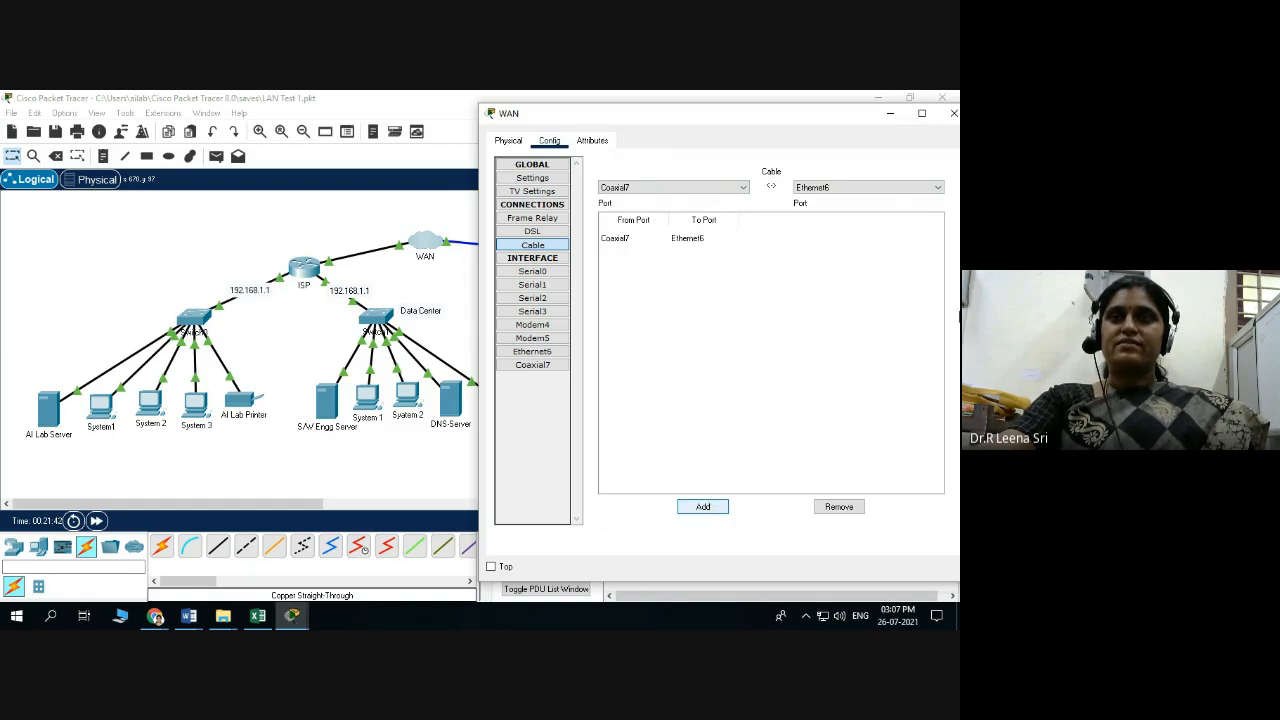
pyautogui.moveTo(611, 121); pyautogui.dragTo(520, 293)
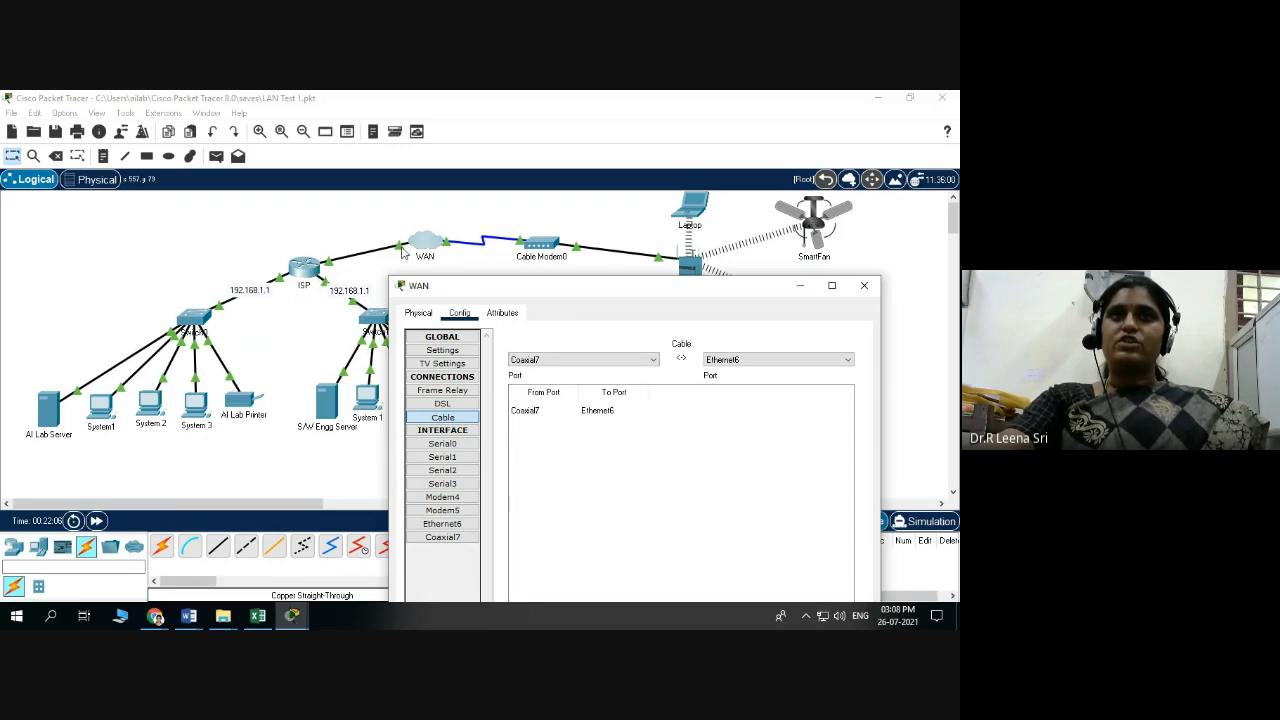
pyautogui.click(450, 422)
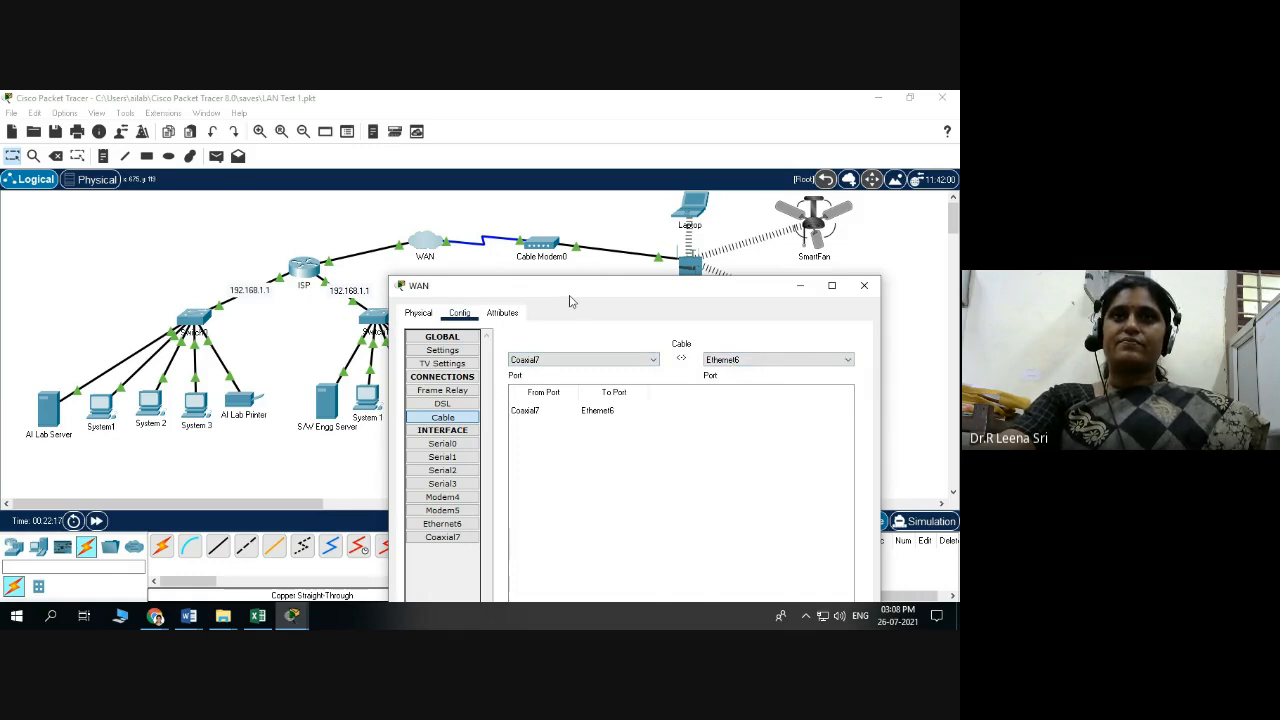
pyautogui.moveTo(573, 292); pyautogui.dragTo(557, 257)
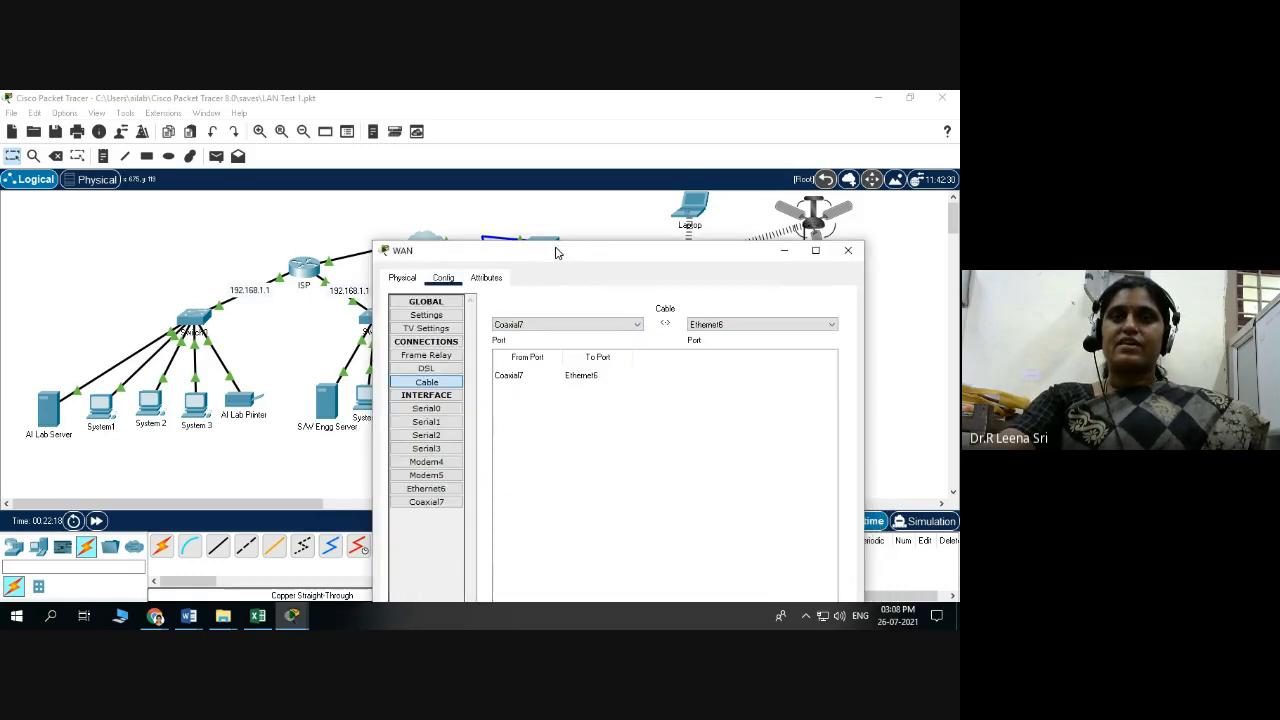
pyautogui.click(855, 252)
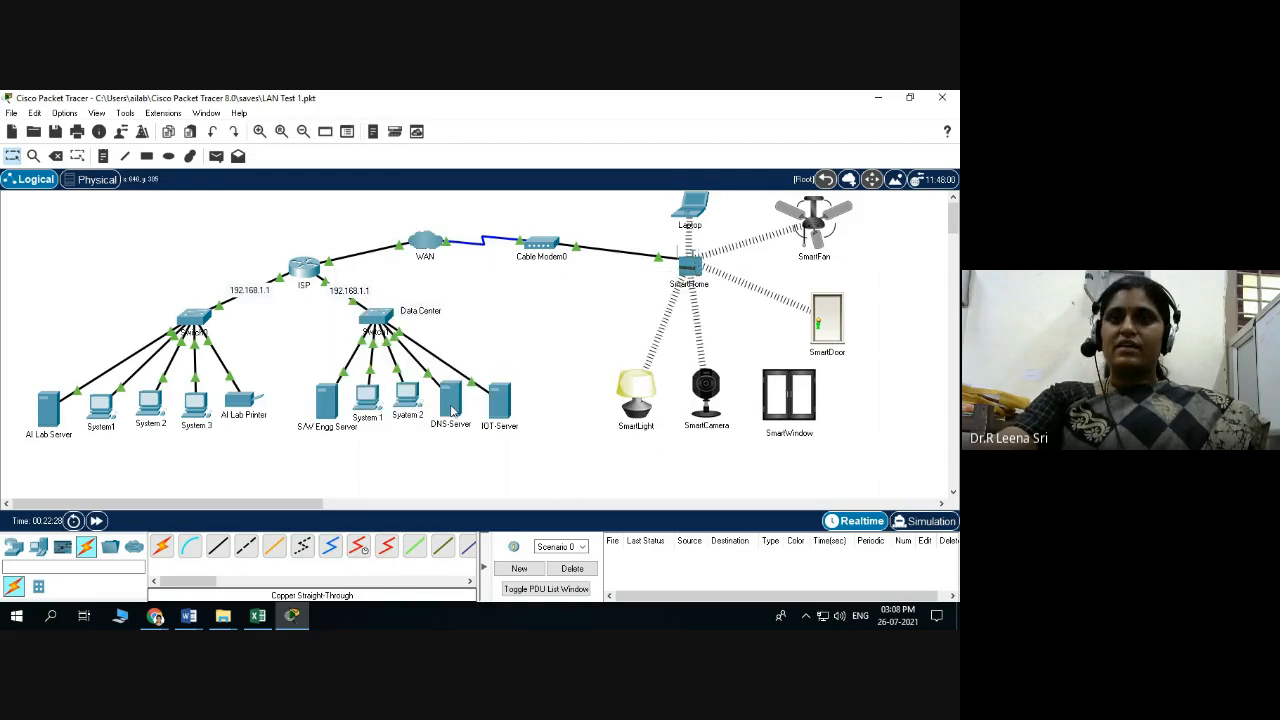
# Turn on the DNS service of the DNS-Server in the Data Center and close the server's configuration
pyautogui.click(452, 410)
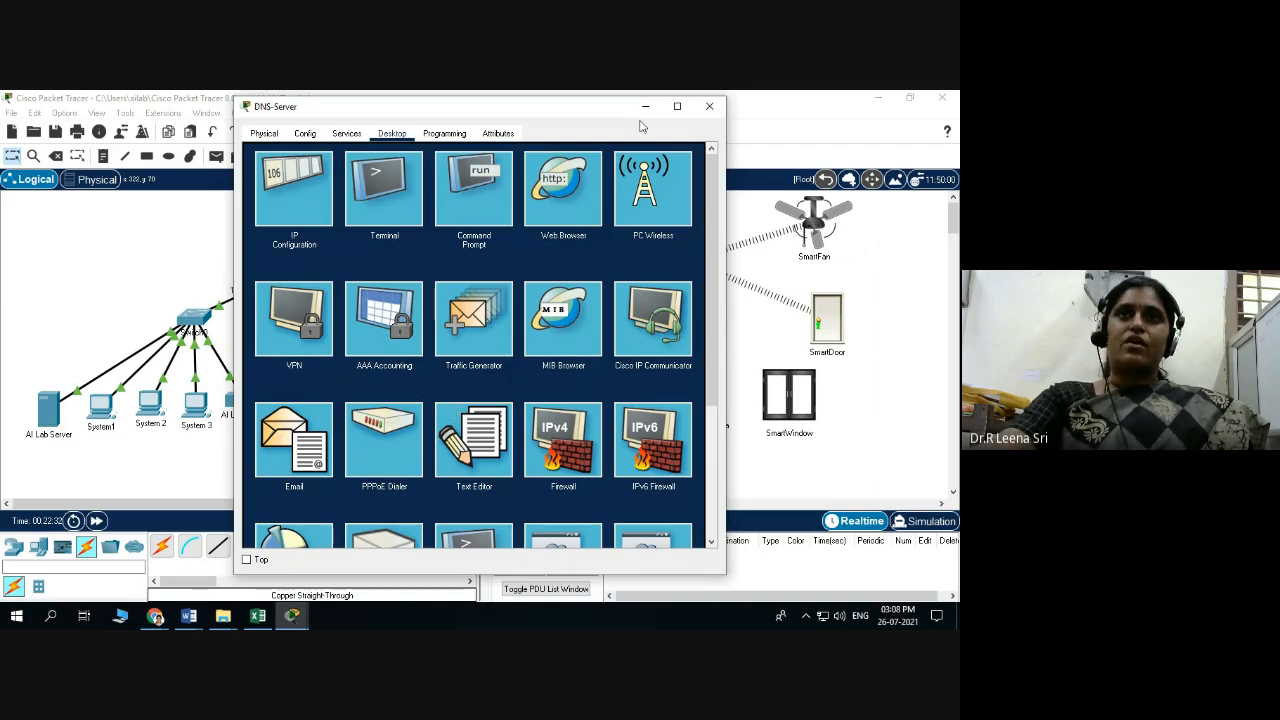
pyautogui.click(709, 106)
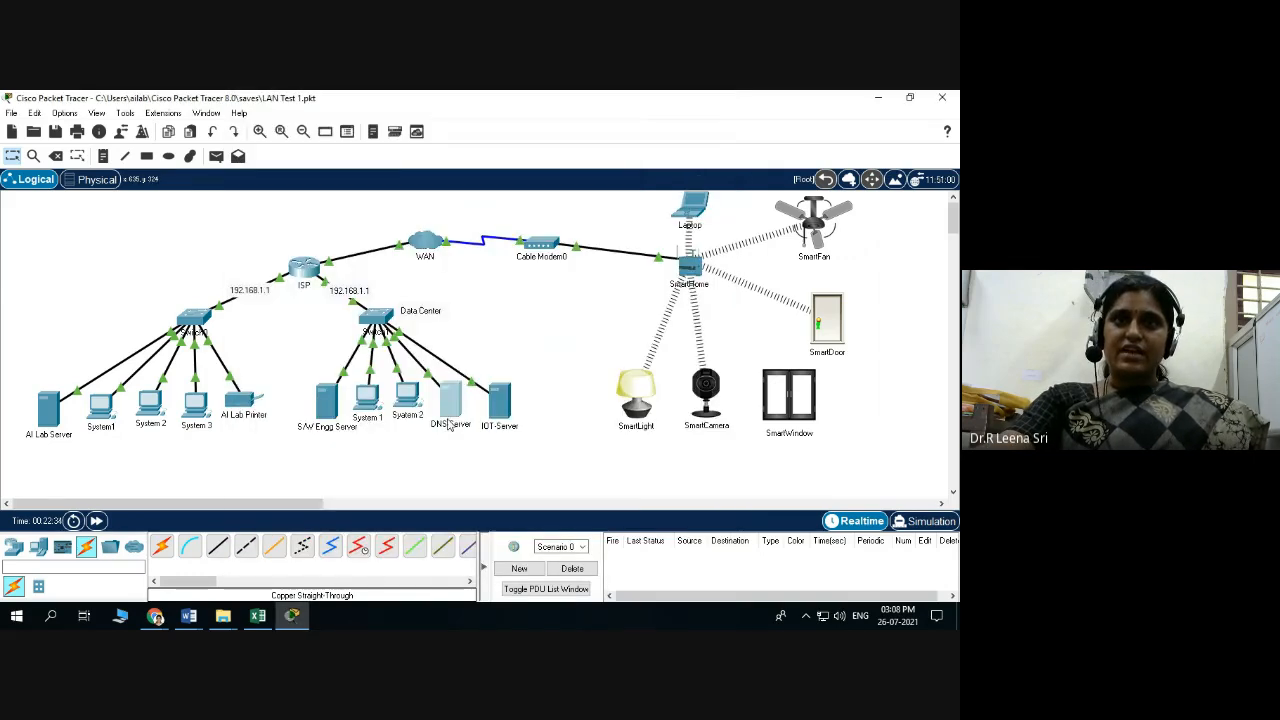
pyautogui.moveTo(448, 425)
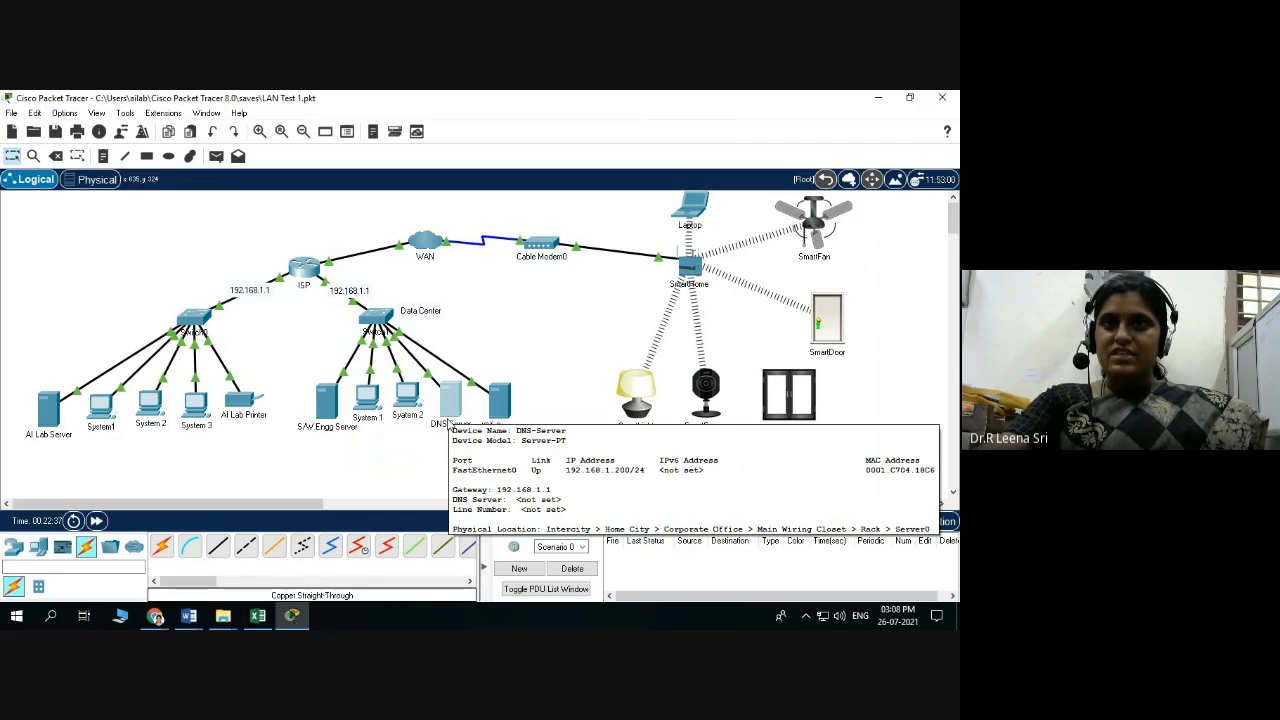
pyautogui.click(450, 405)
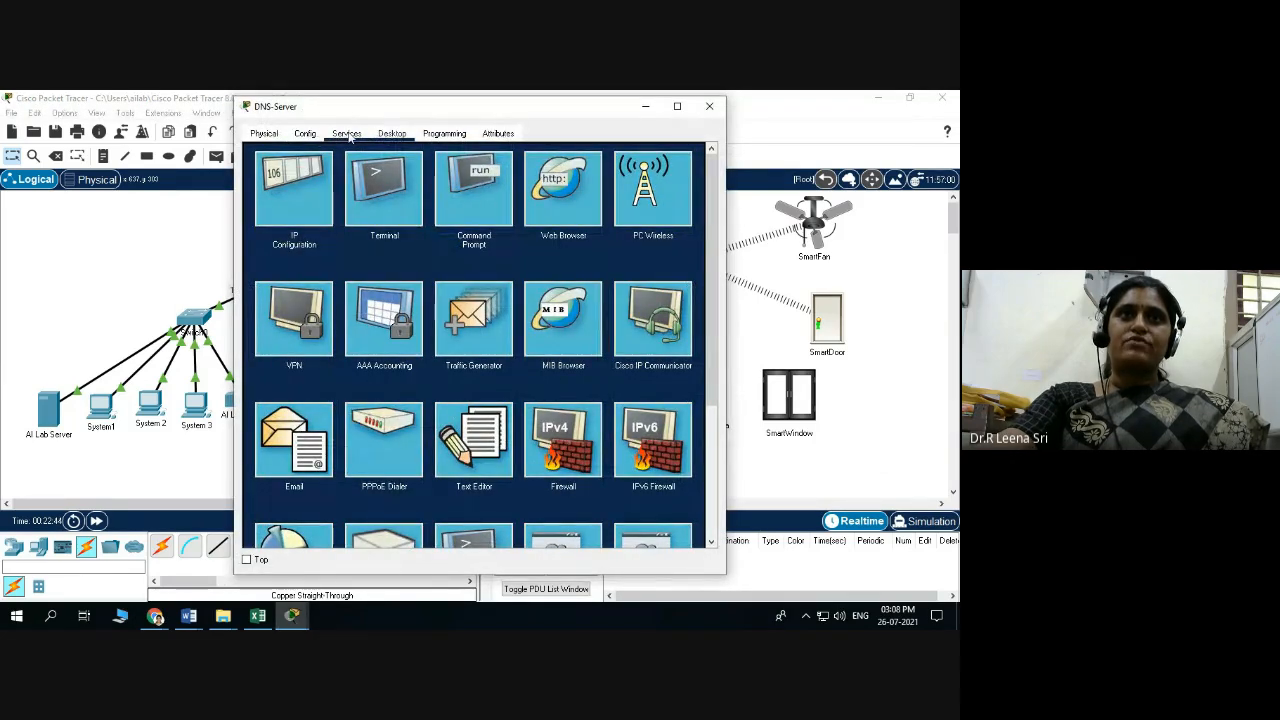
pyautogui.click(347, 135)
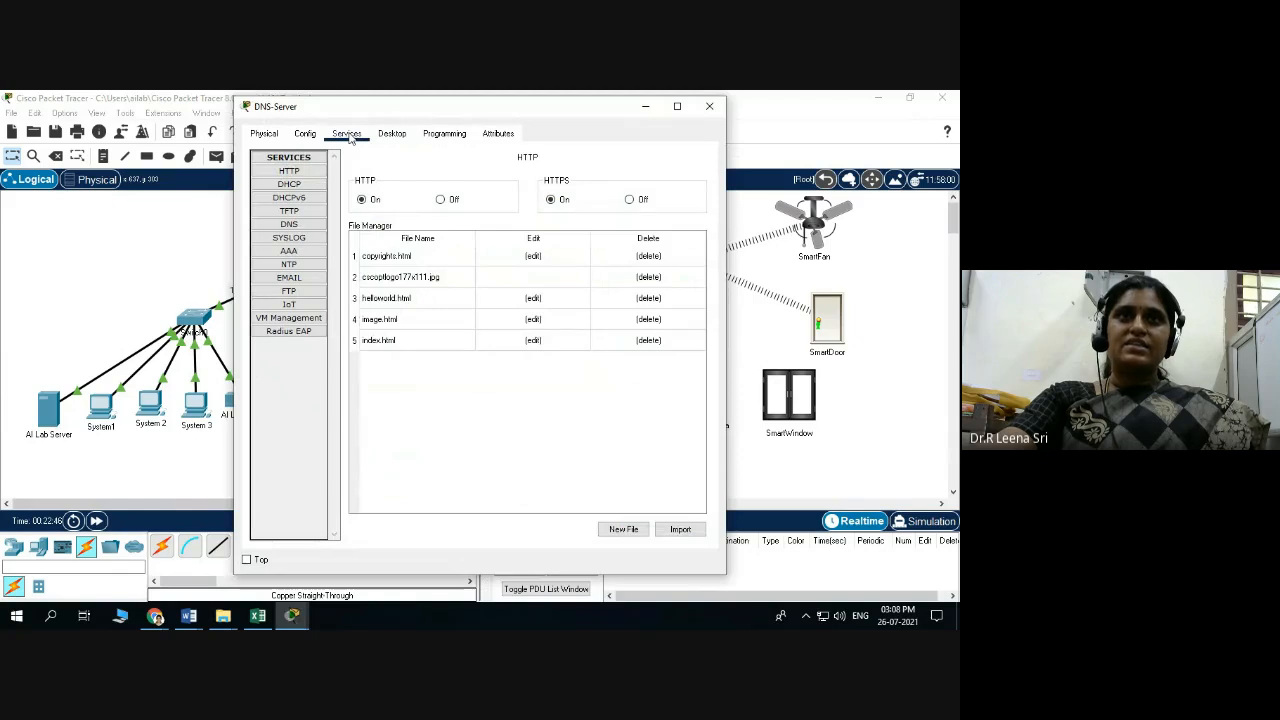
pyautogui.click(292, 225)
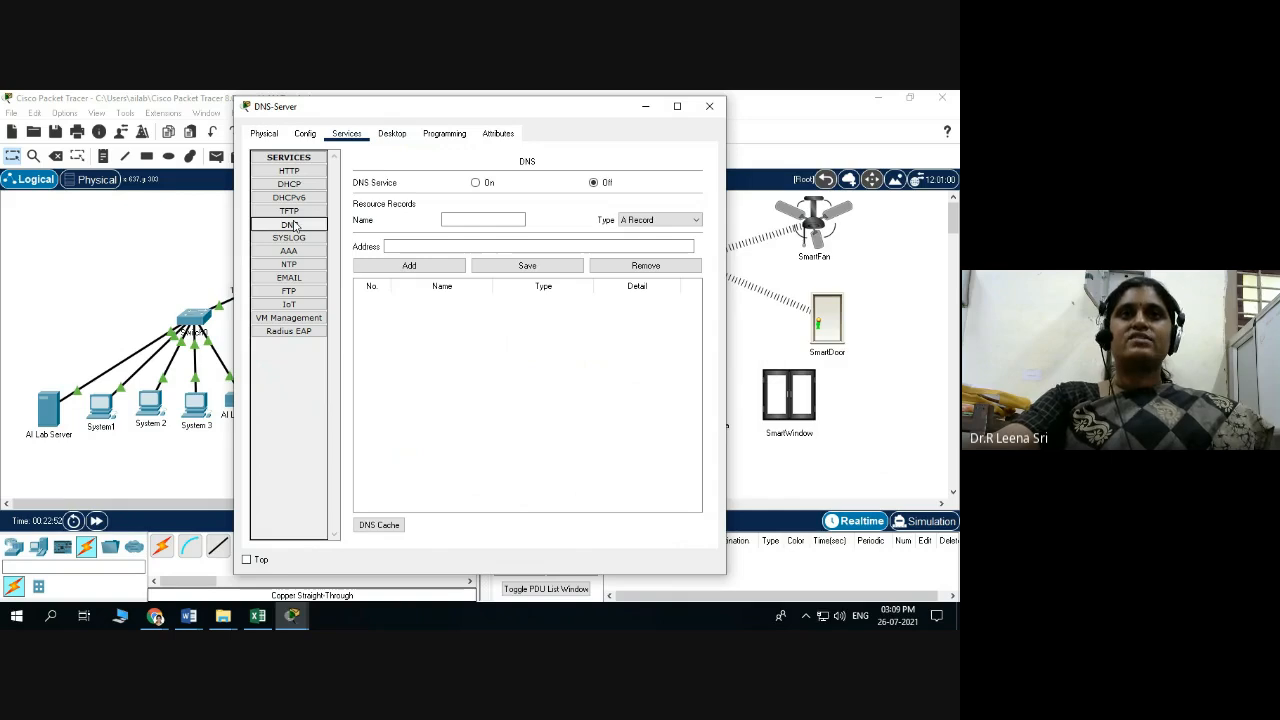
pyautogui.click(475, 183)
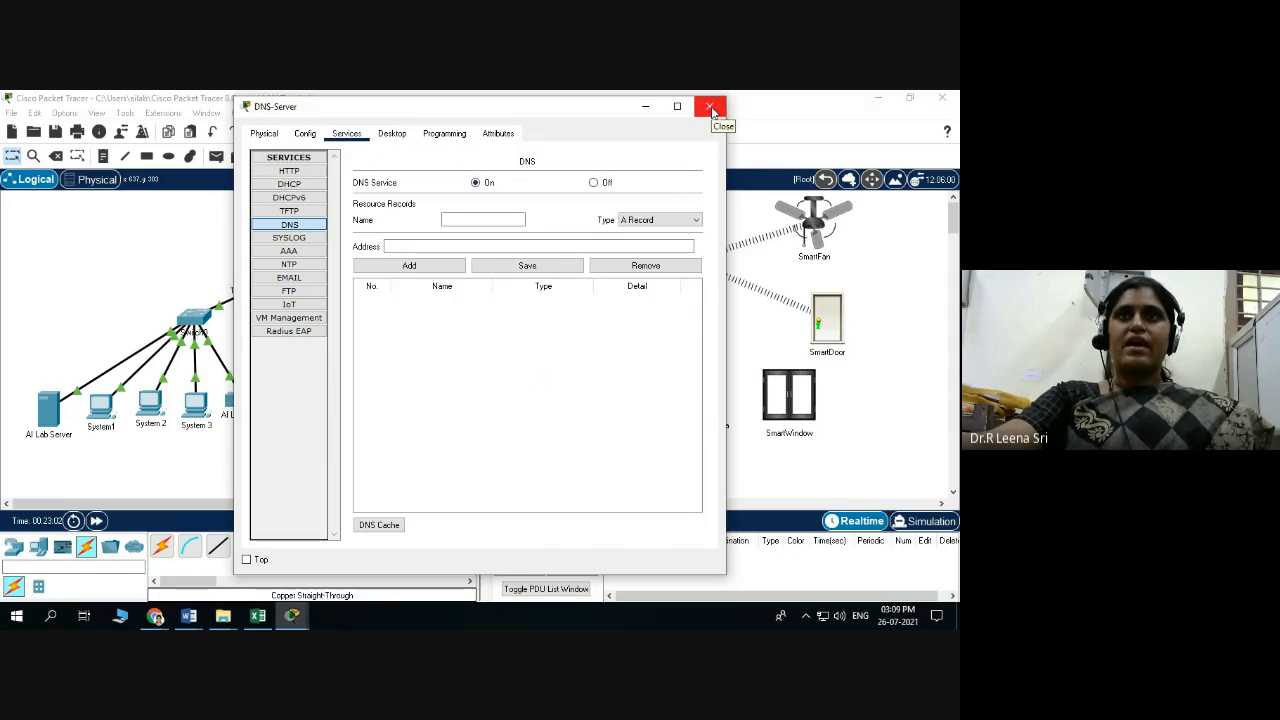
pyautogui.click(712, 110)
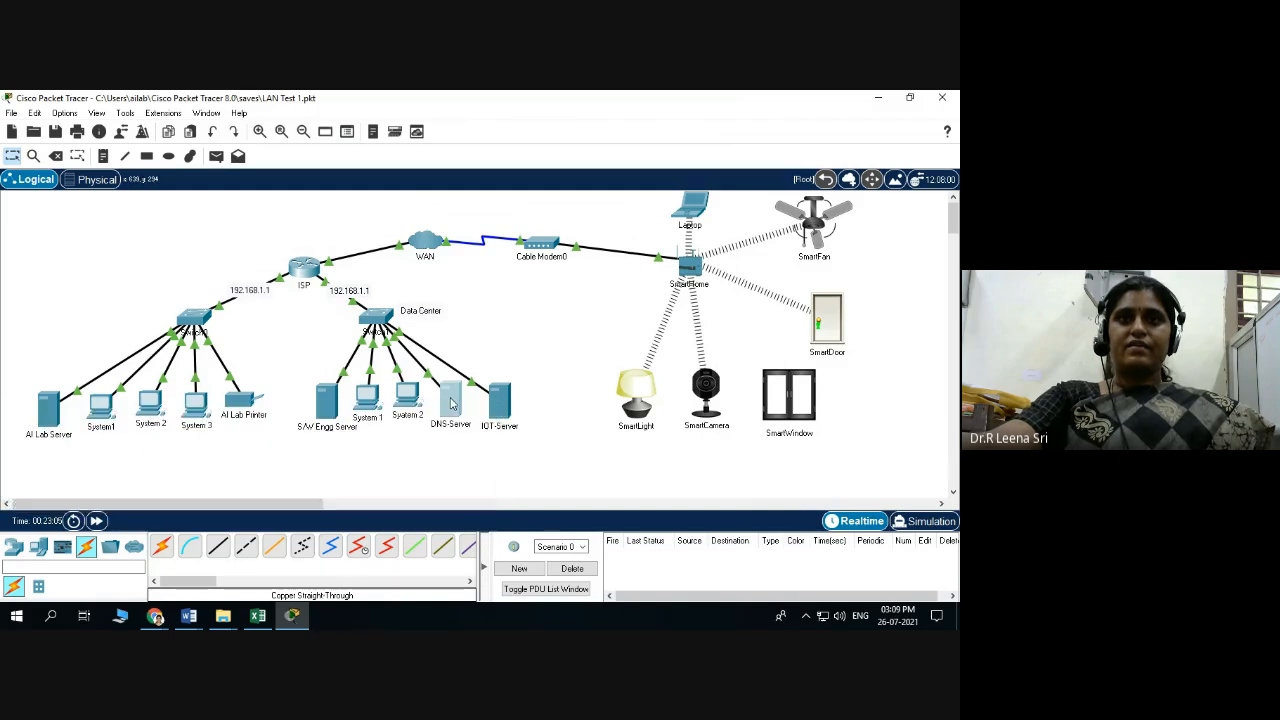
pyautogui.moveTo(449, 397)
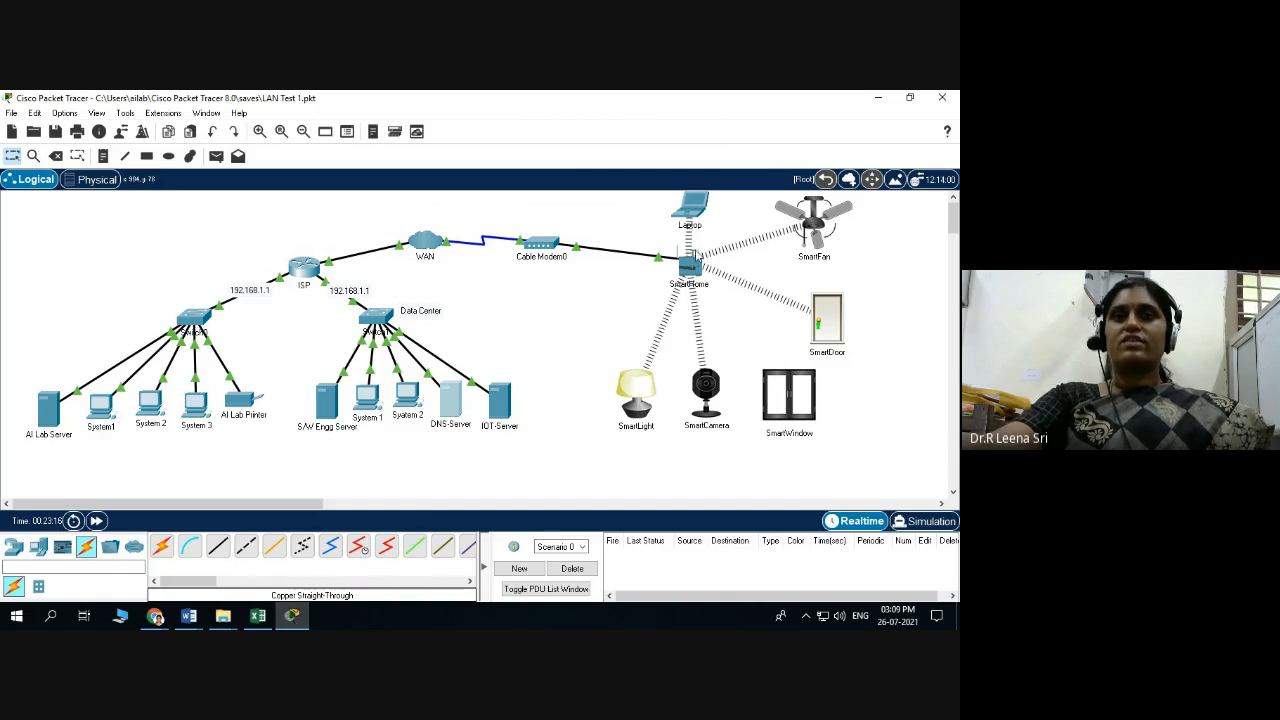
pyautogui.click(502, 410)
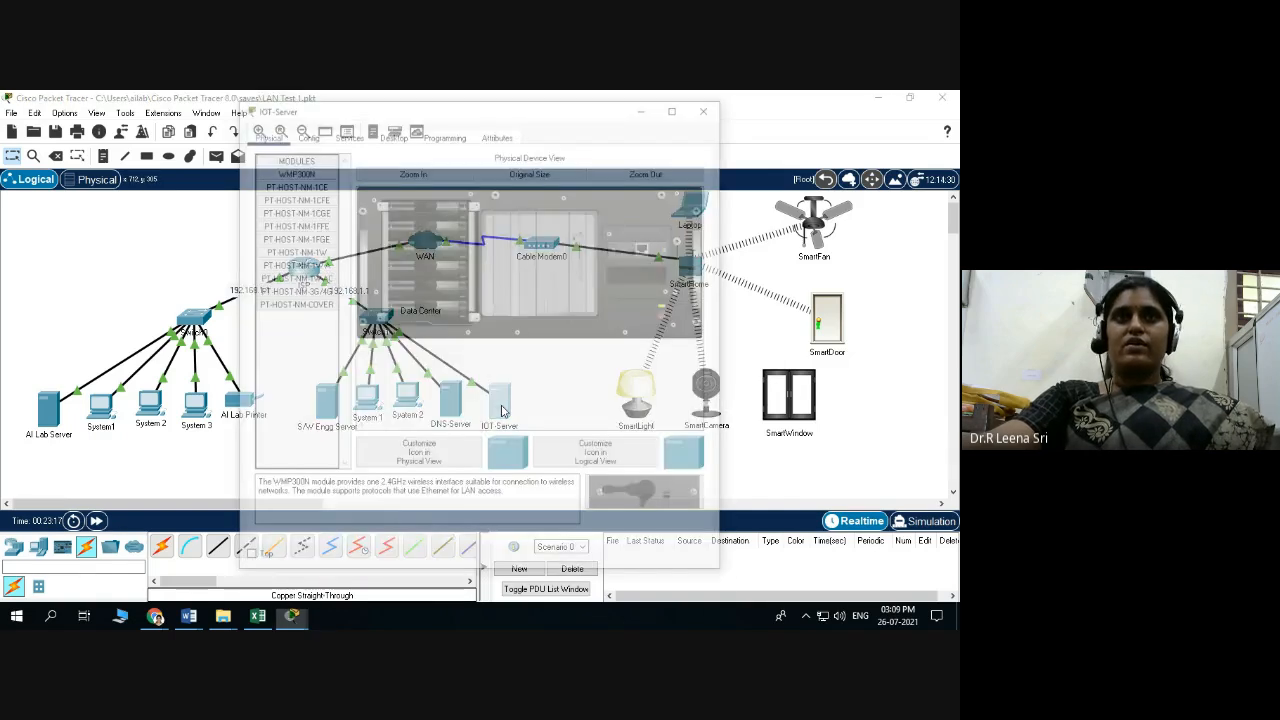
pyautogui.click(709, 106)
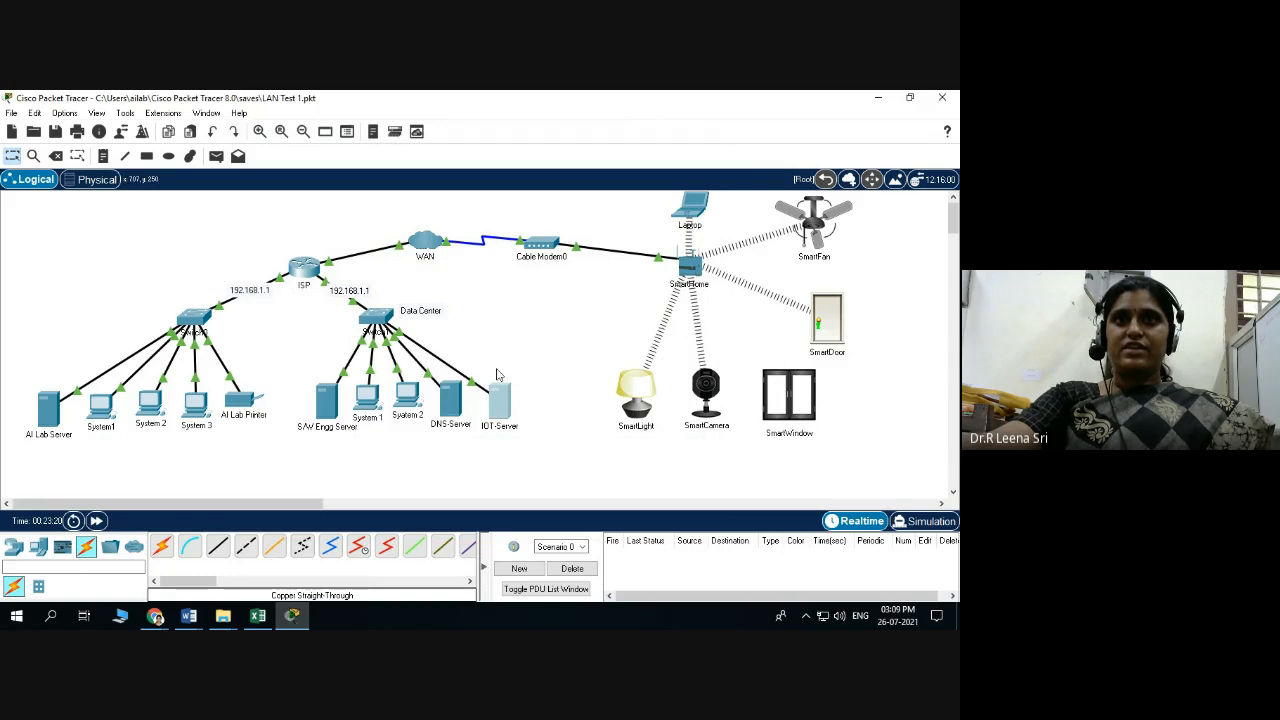
# Turn on the IoT registration server service of the IOT-Server in the Data Center and close the server's configuration
pyautogui.click(502, 410)
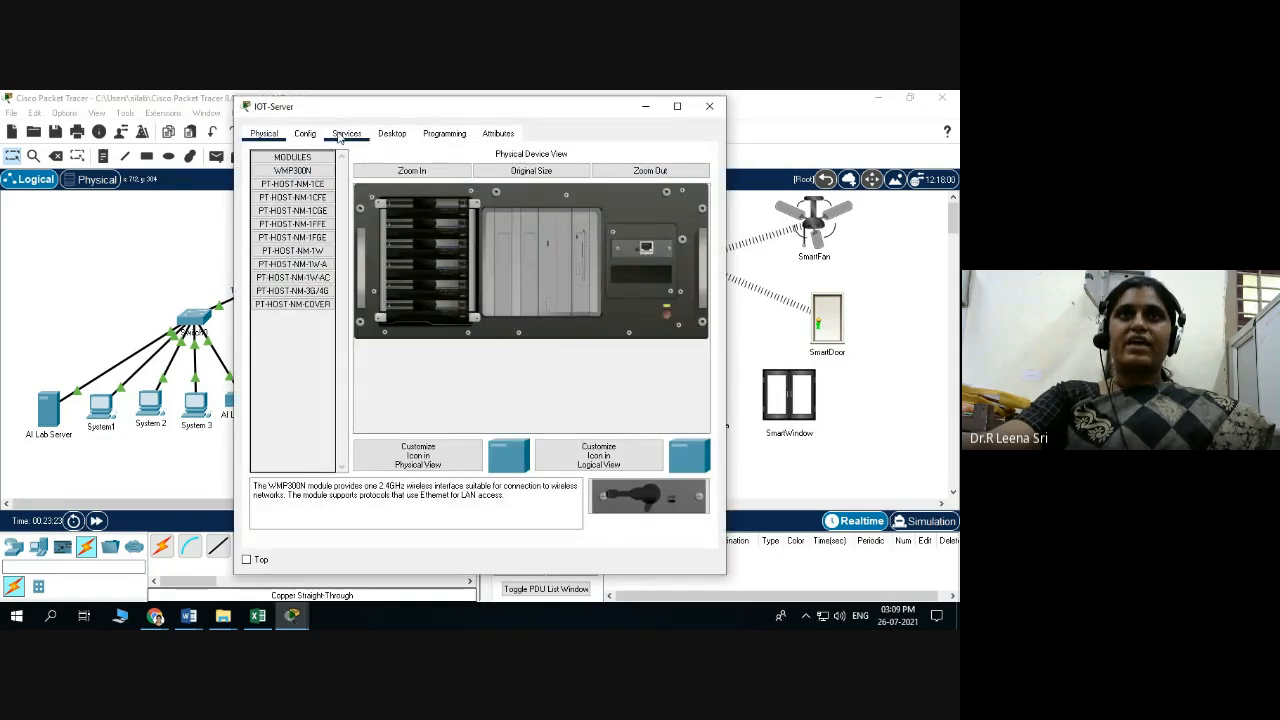
pyautogui.click(349, 137)
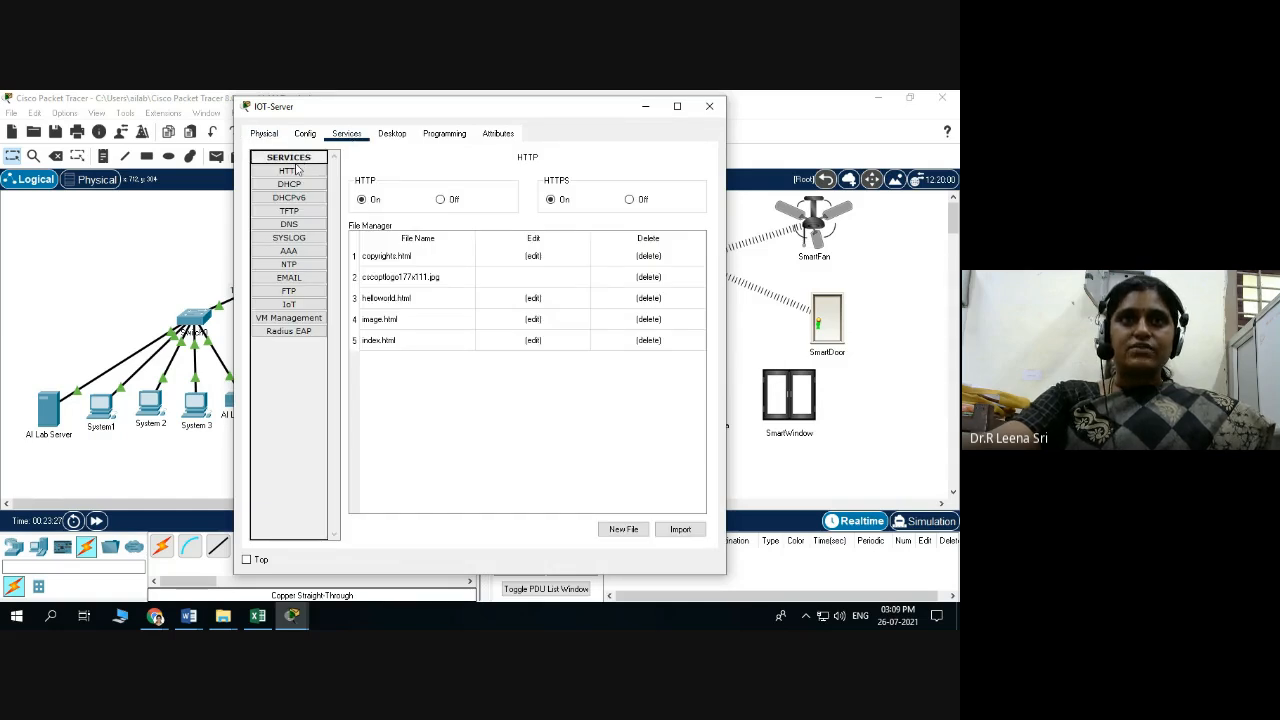
pyautogui.click(293, 306)
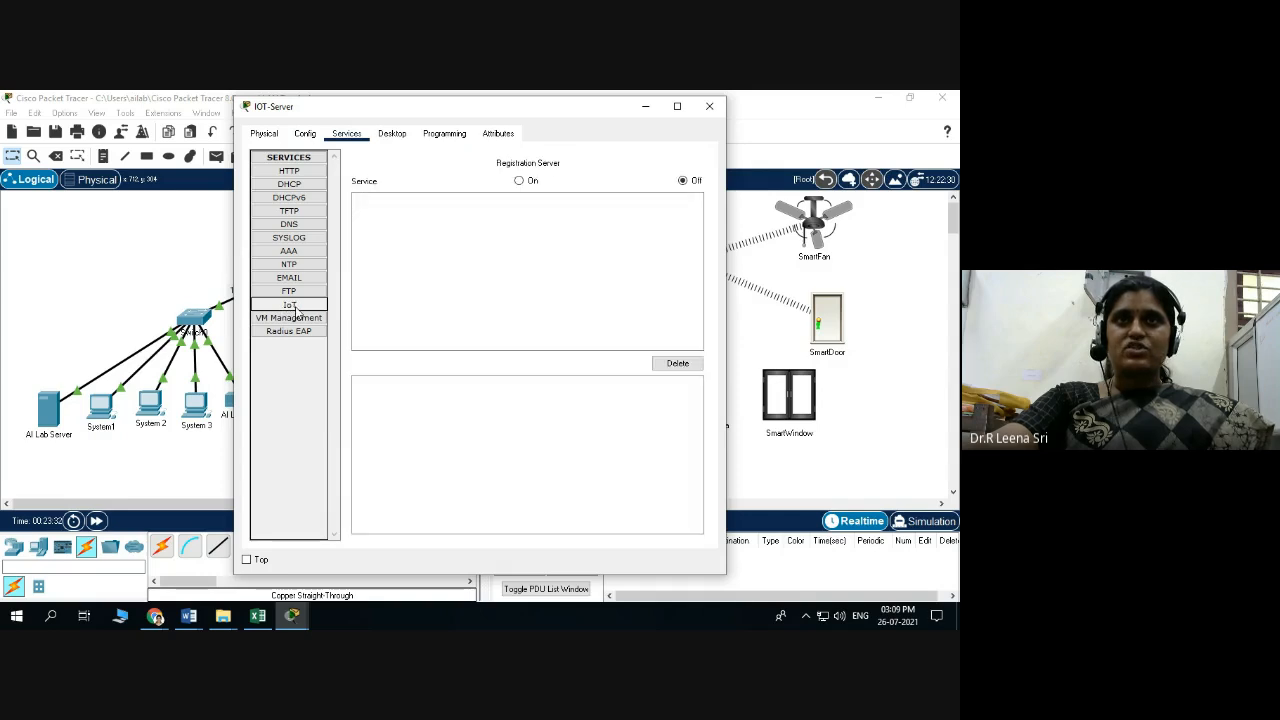
pyautogui.click(519, 181)
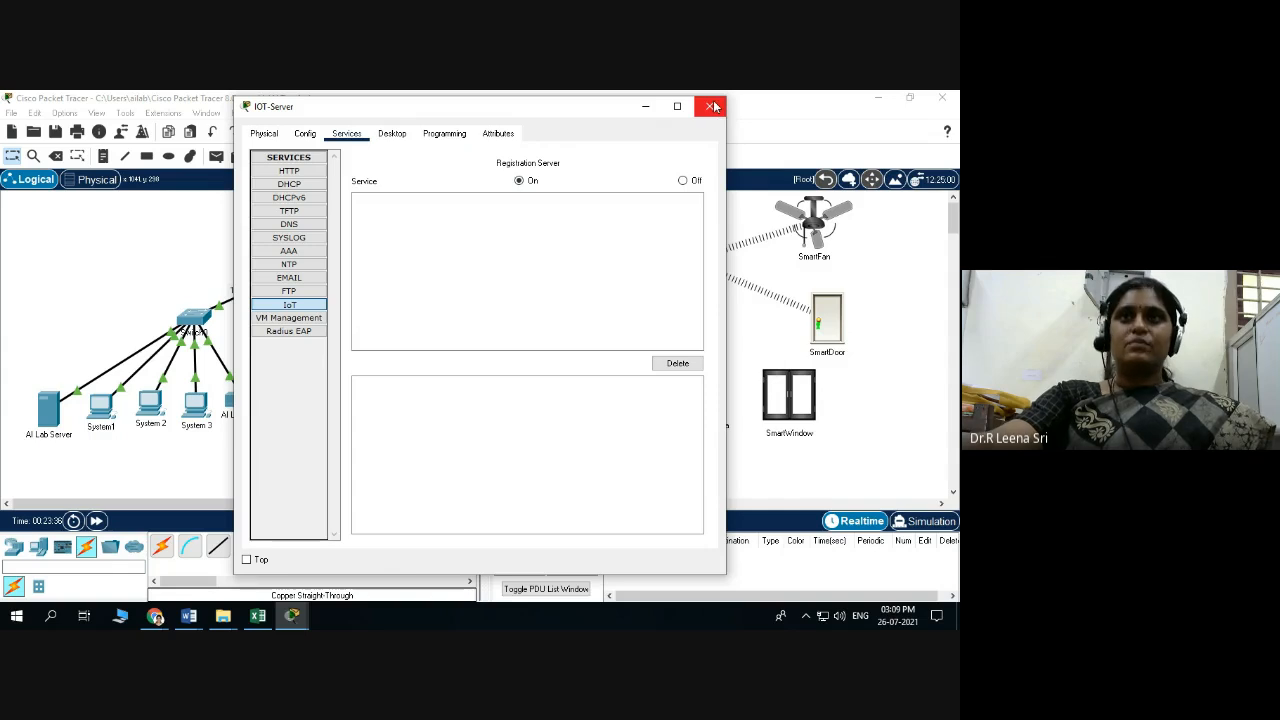
pyautogui.click(711, 106)
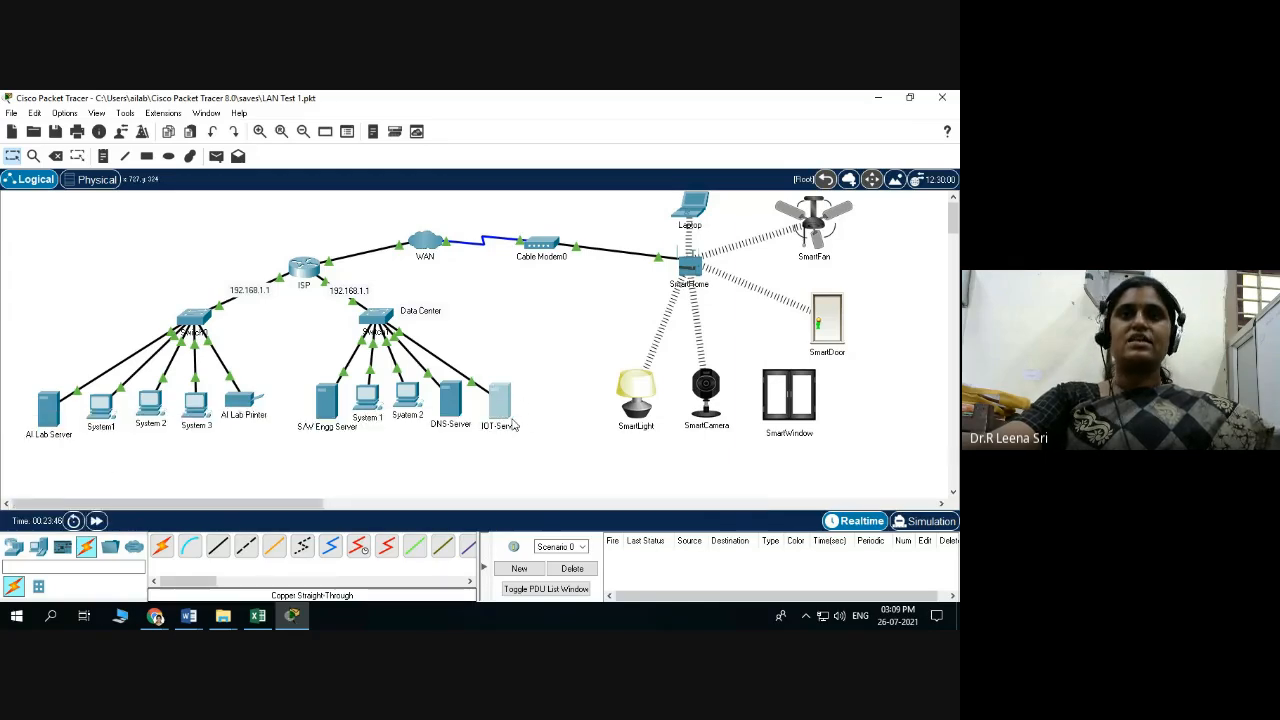
# Open the Internet interface settings of the SmartHome gateway
pyautogui.moveTo(510, 412)
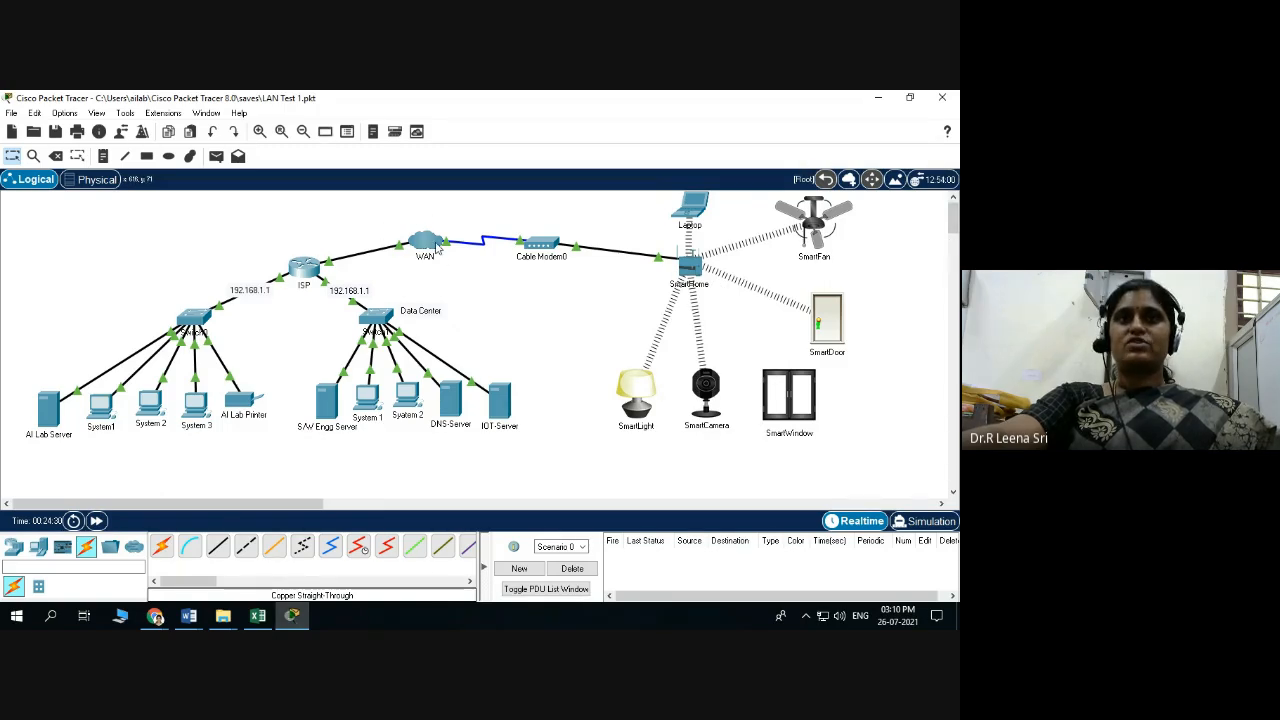
pyautogui.moveTo(437, 250)
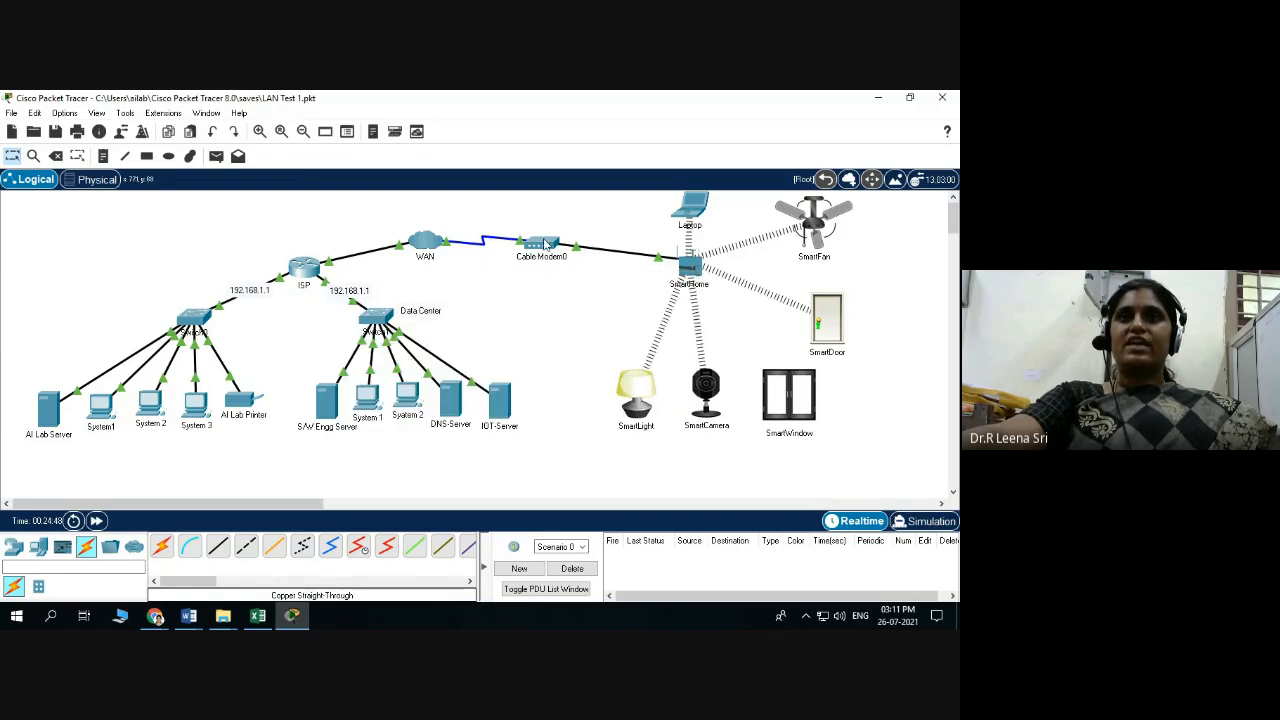
pyautogui.moveTo(546, 244)
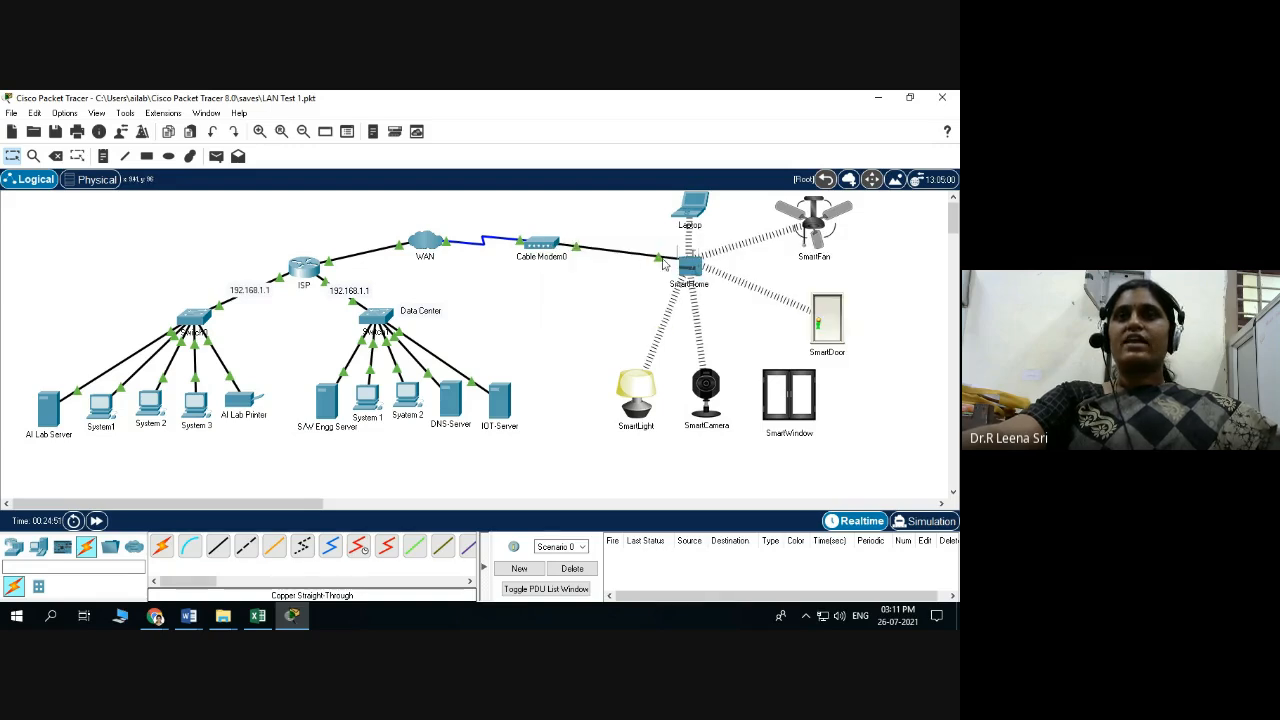
pyautogui.moveTo(692, 268)
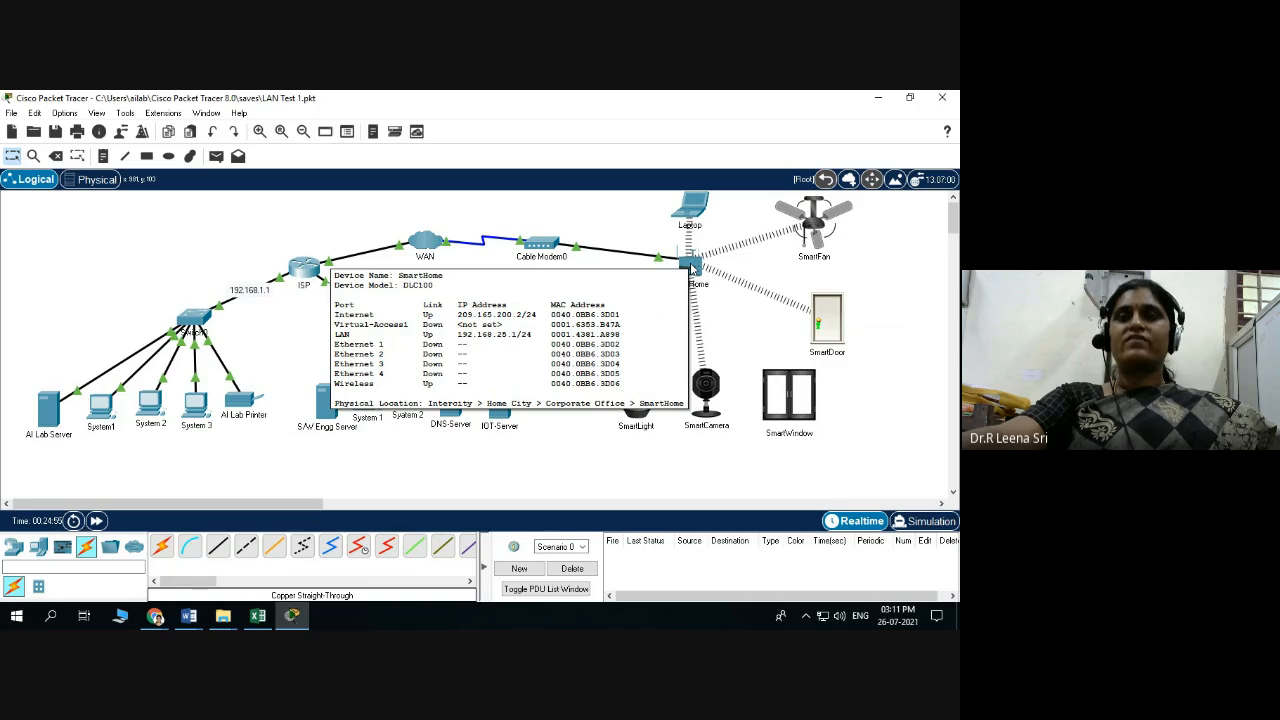
pyautogui.click(691, 268)
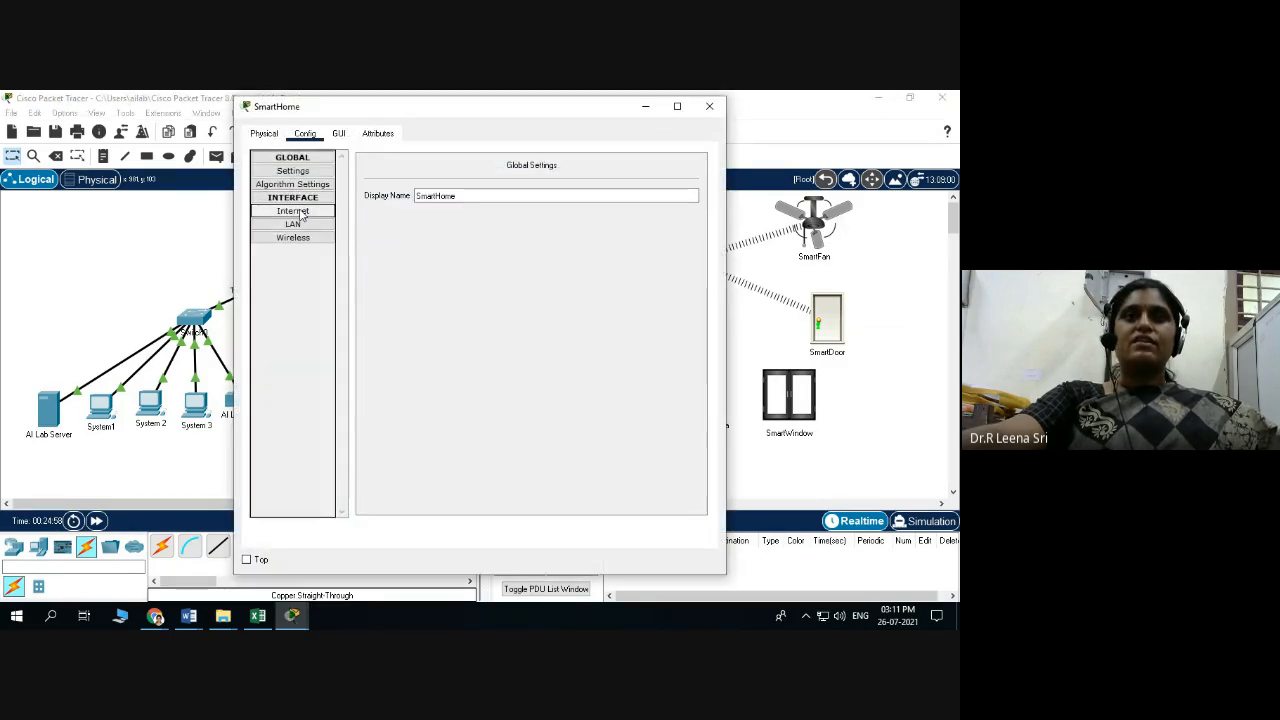
pyautogui.moveTo(490, 108); pyautogui.dragTo(505, 127)
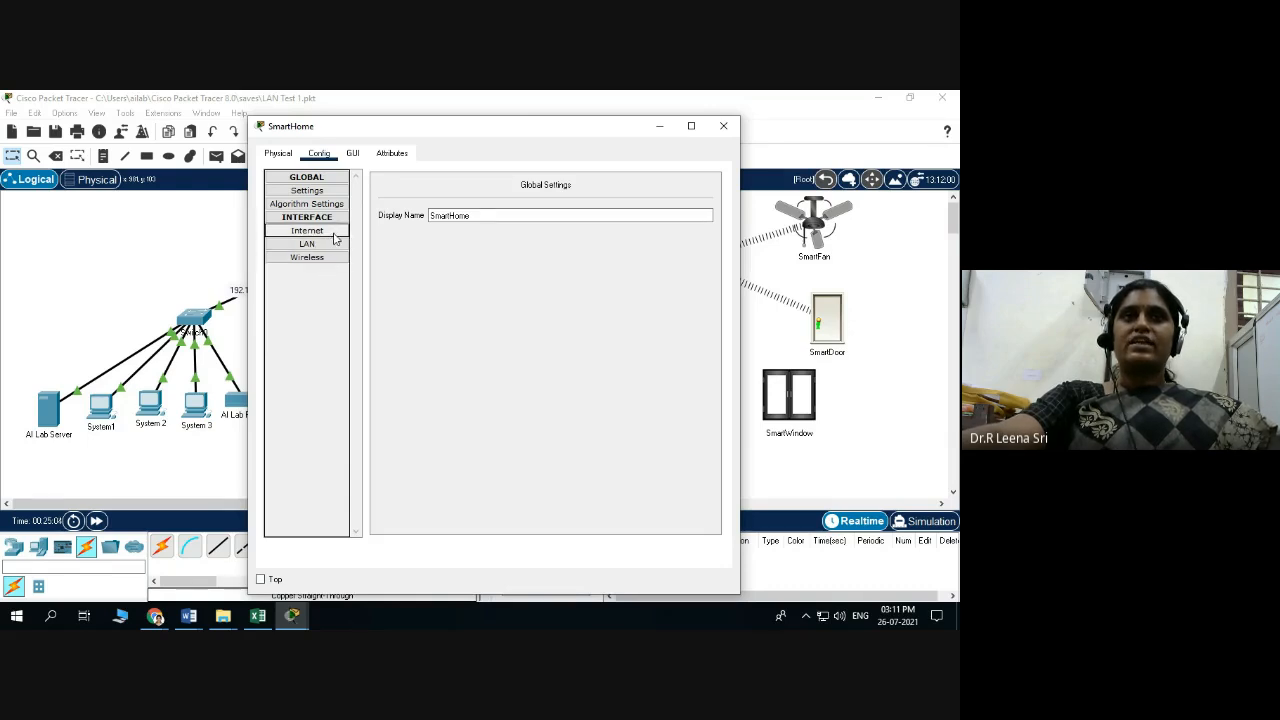
pyautogui.moveTo(543, 143); pyautogui.dragTo(480, 333)
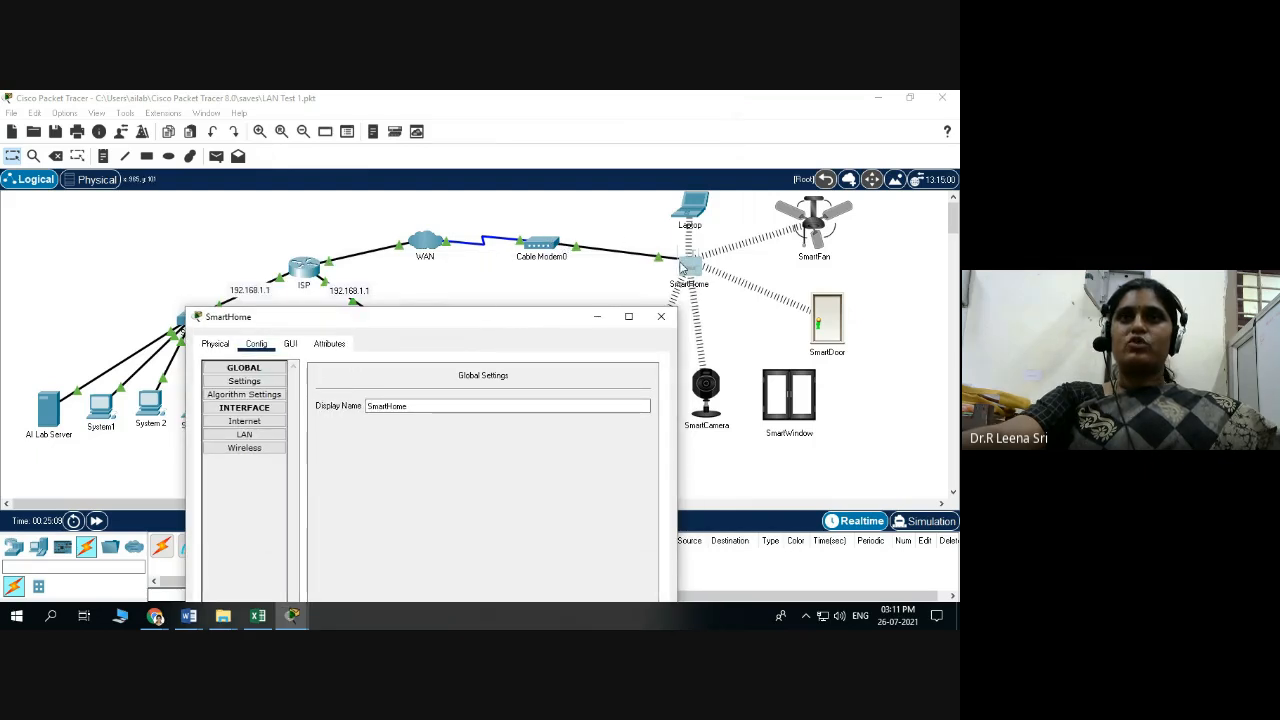
pyautogui.click(245, 422)
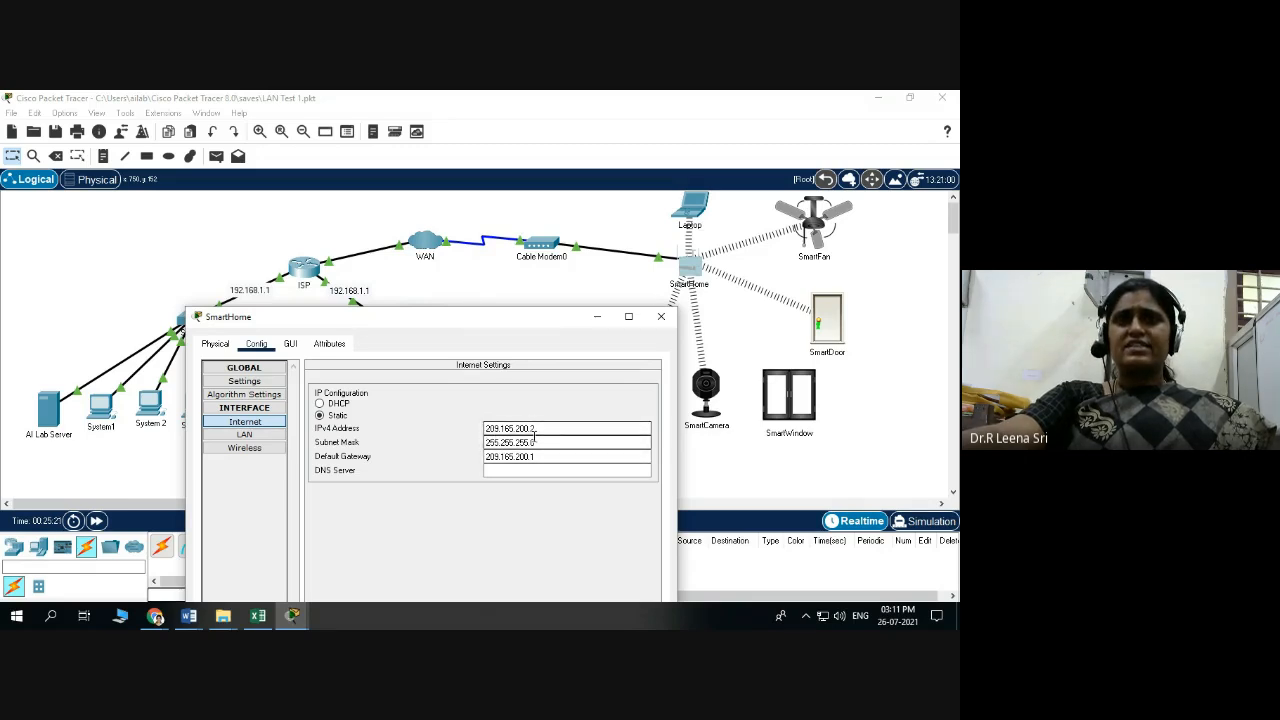
pyautogui.moveTo(509, 324); pyautogui.dragTo(543, 191)
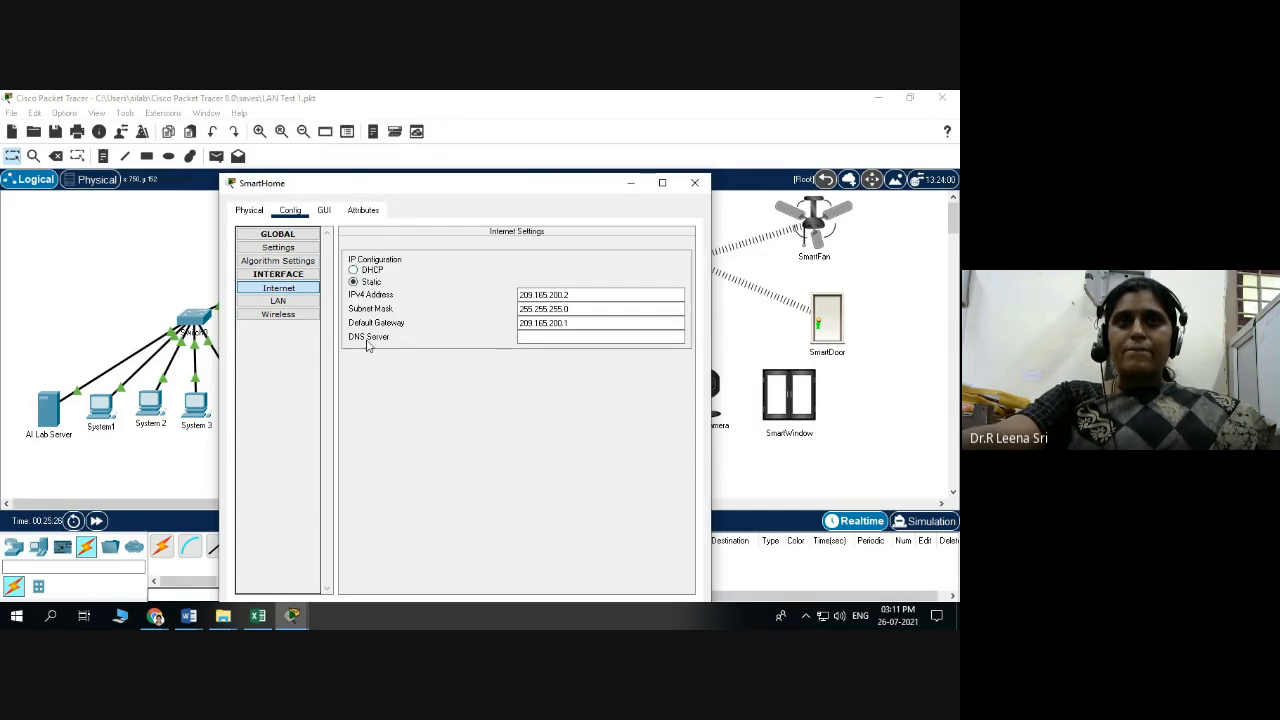
# Switch the SmartHome gateway's Internet IP configuration back and forth between DHCP and Static to compare the two modes
pyautogui.click(535, 337)
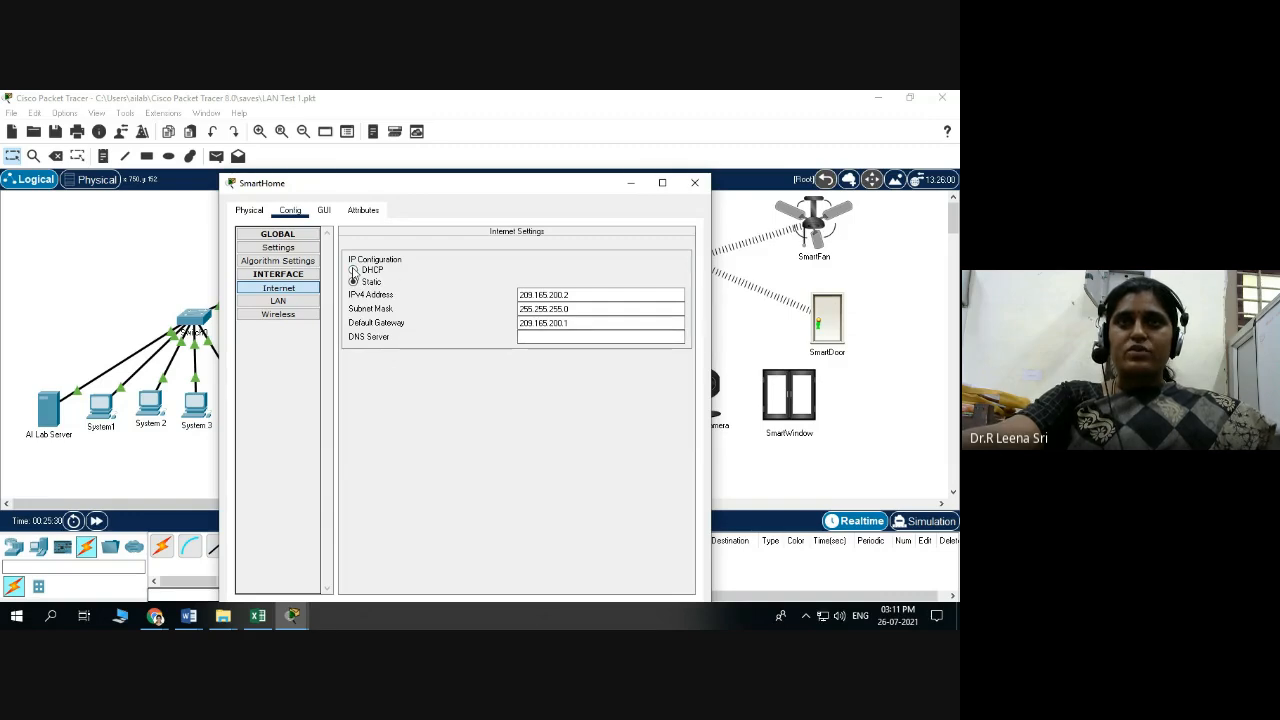
pyautogui.click(352, 270)
pyautogui.click(352, 282)
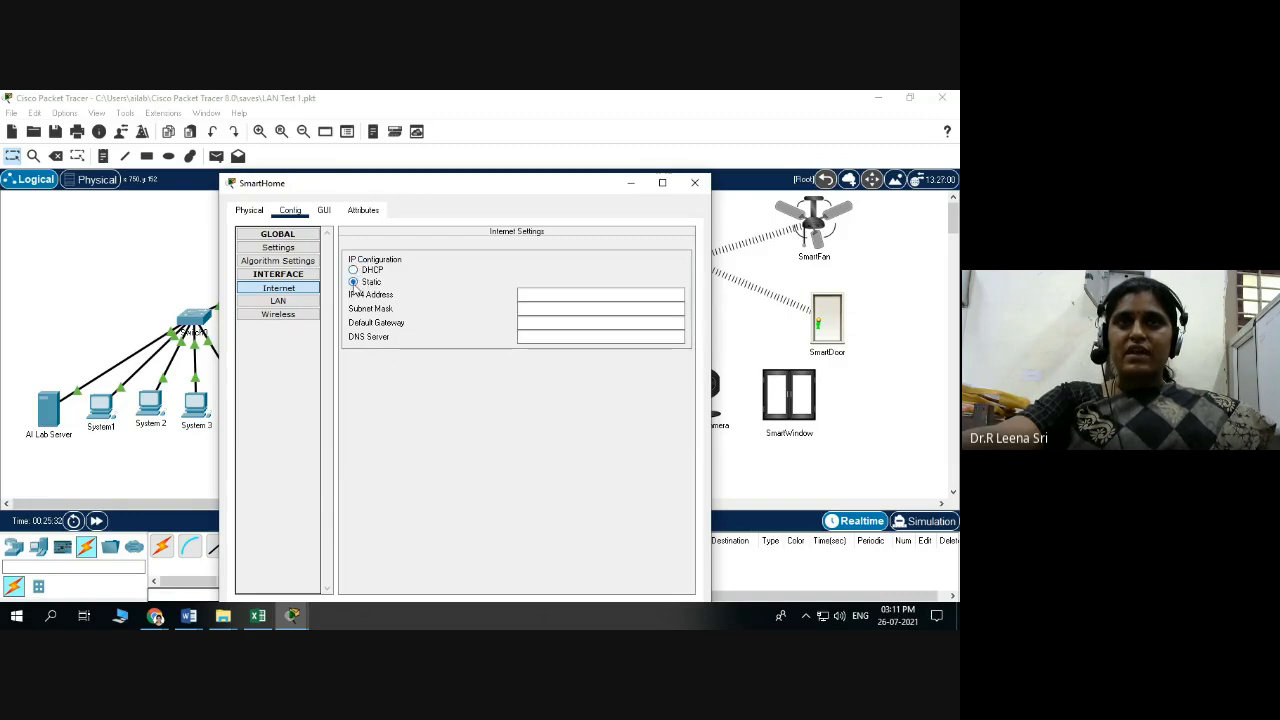
pyautogui.click(352, 270)
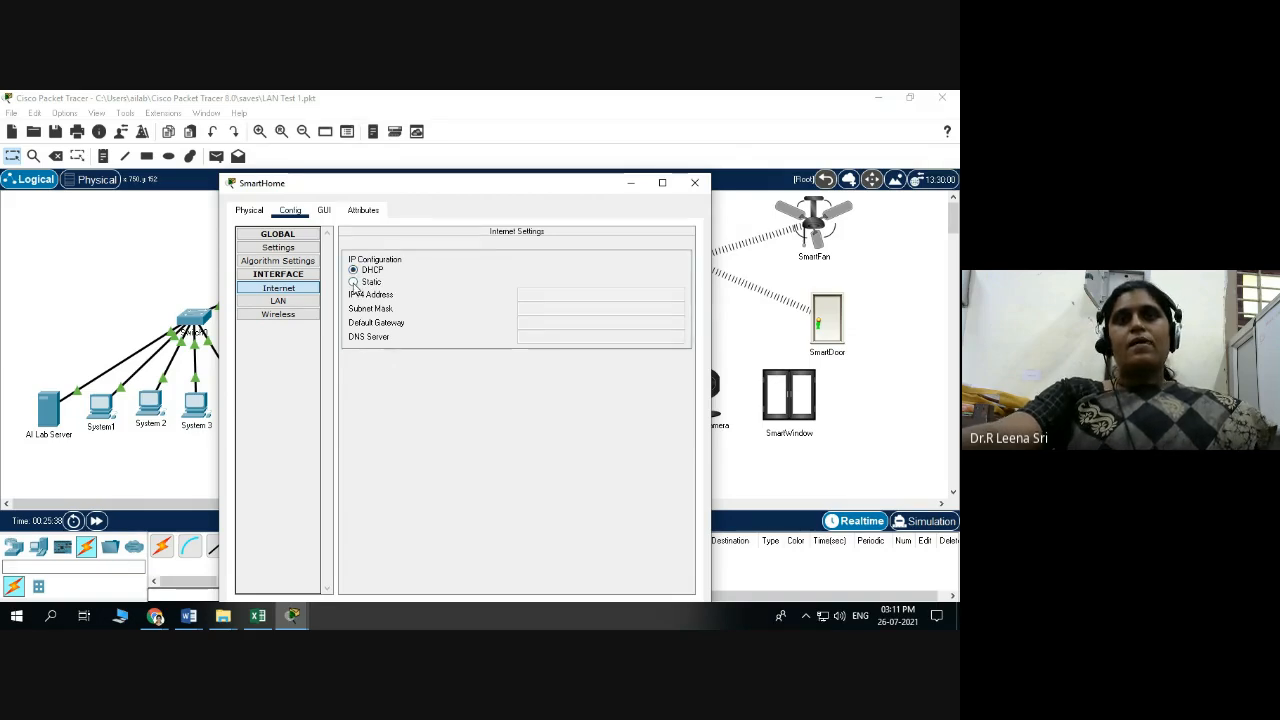
pyautogui.click(353, 282)
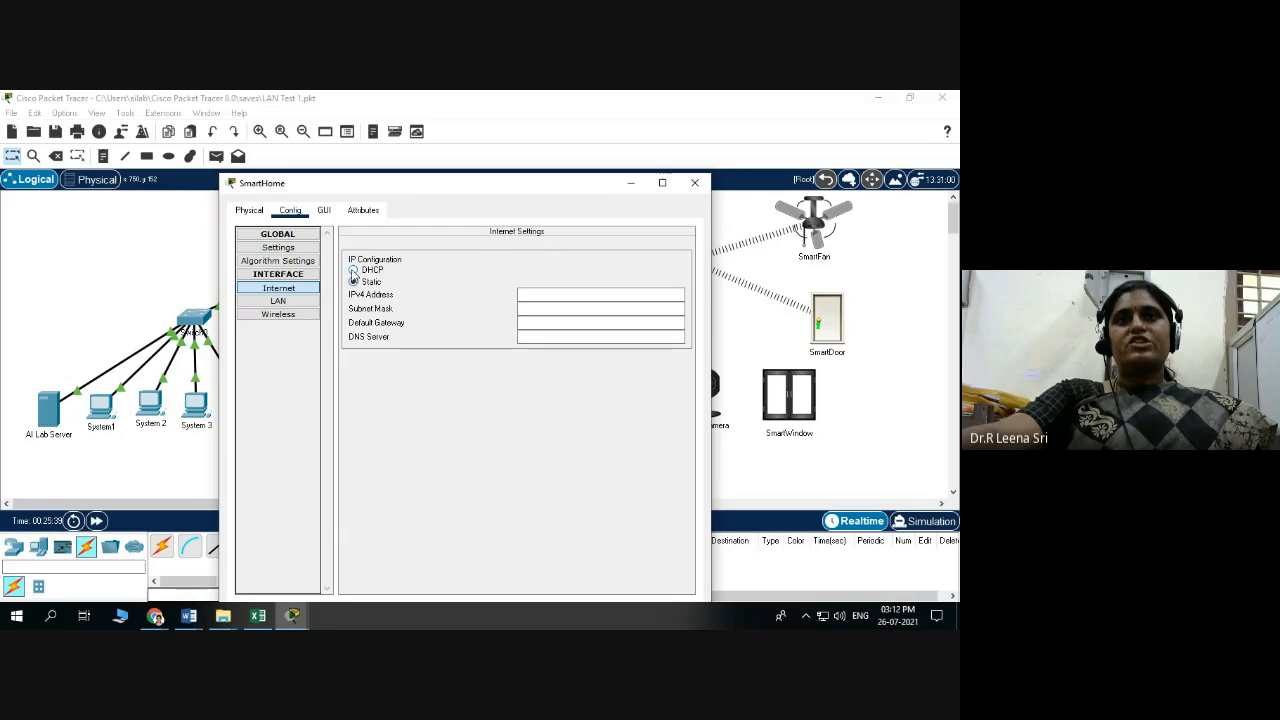
pyautogui.click(353, 271)
pyautogui.click(353, 282)
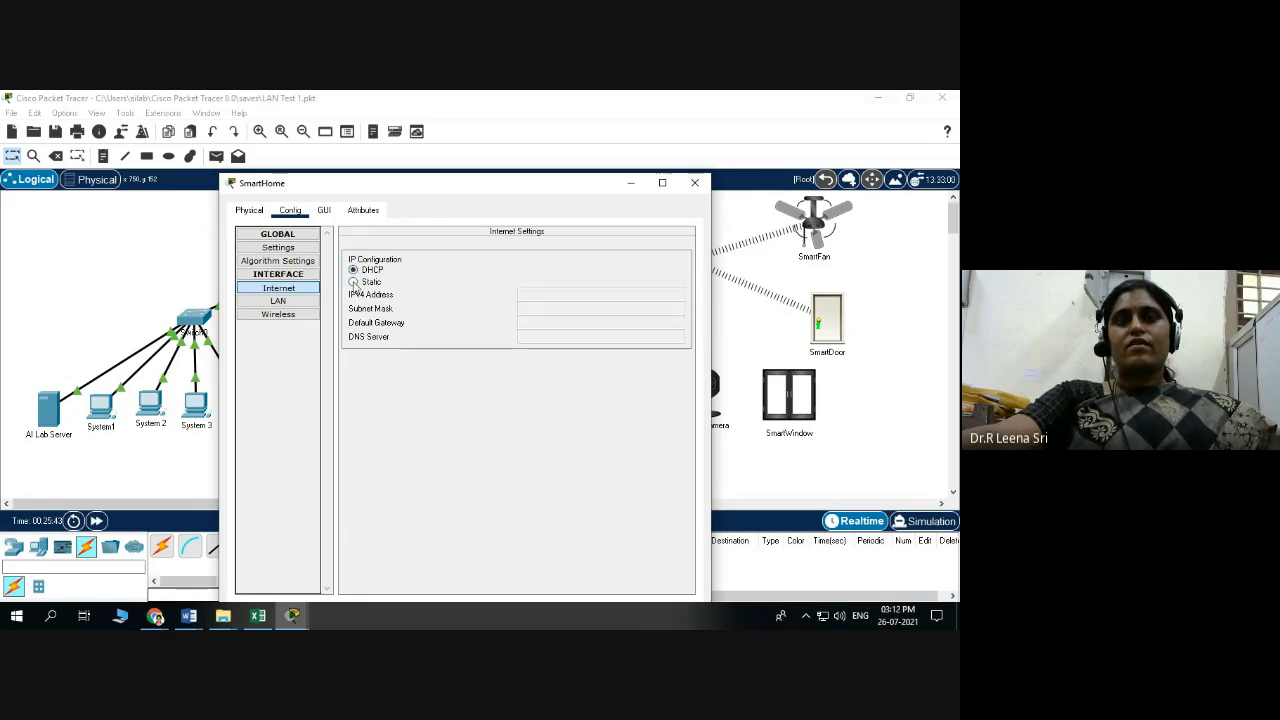
# Select static IP configuration for the SmartHome Internet interface and enter the IPv4 address 209.165.200.1
pyautogui.click(353, 281)
pyautogui.click(546, 293)
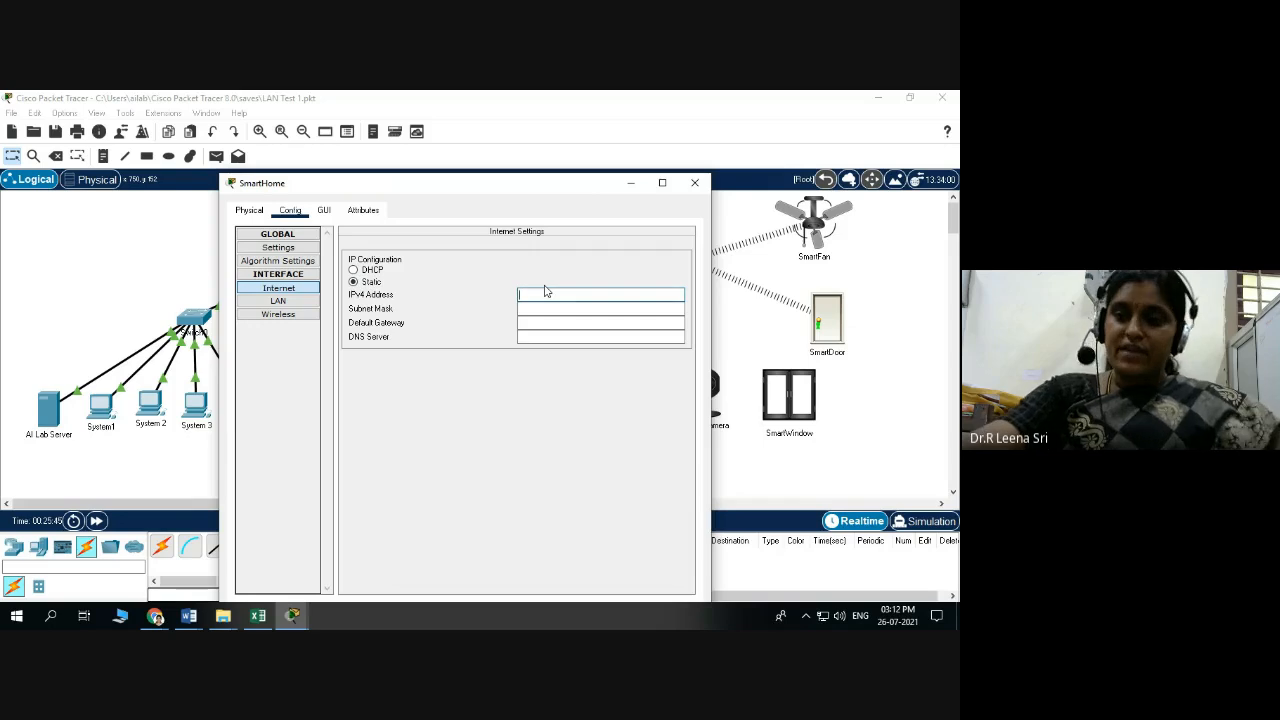
pyautogui.write('2')
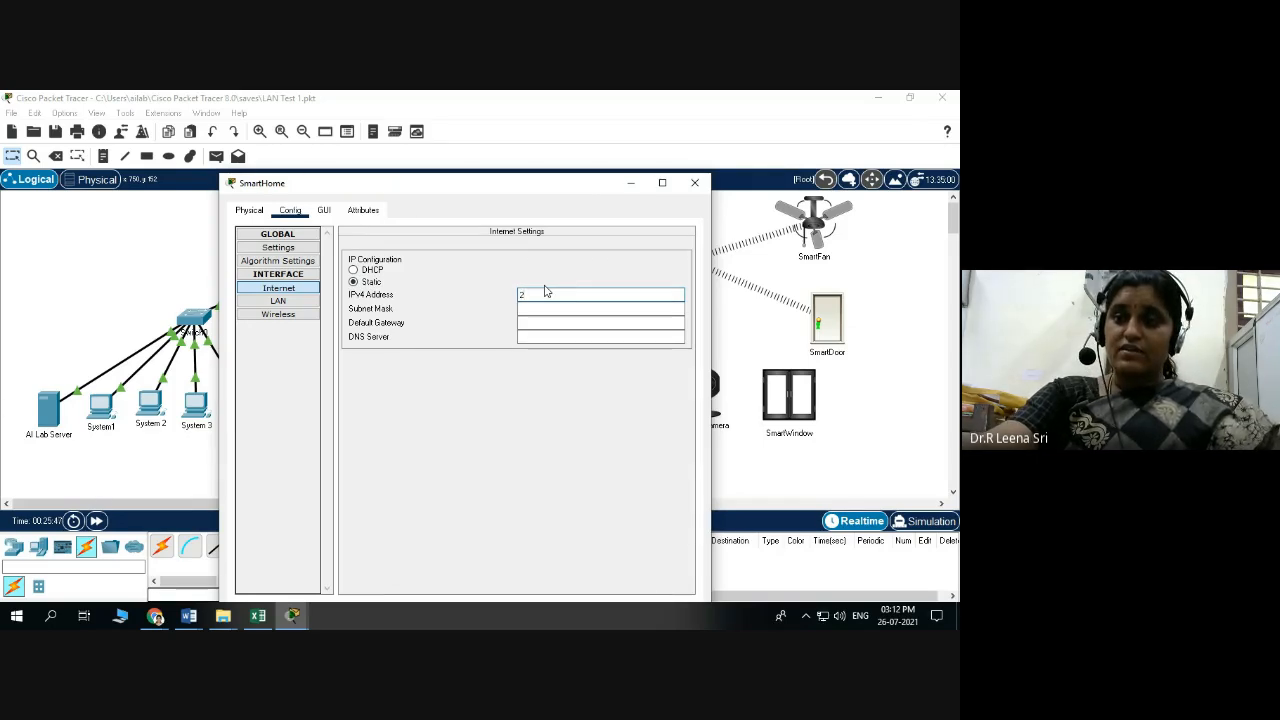
pyautogui.write('09')
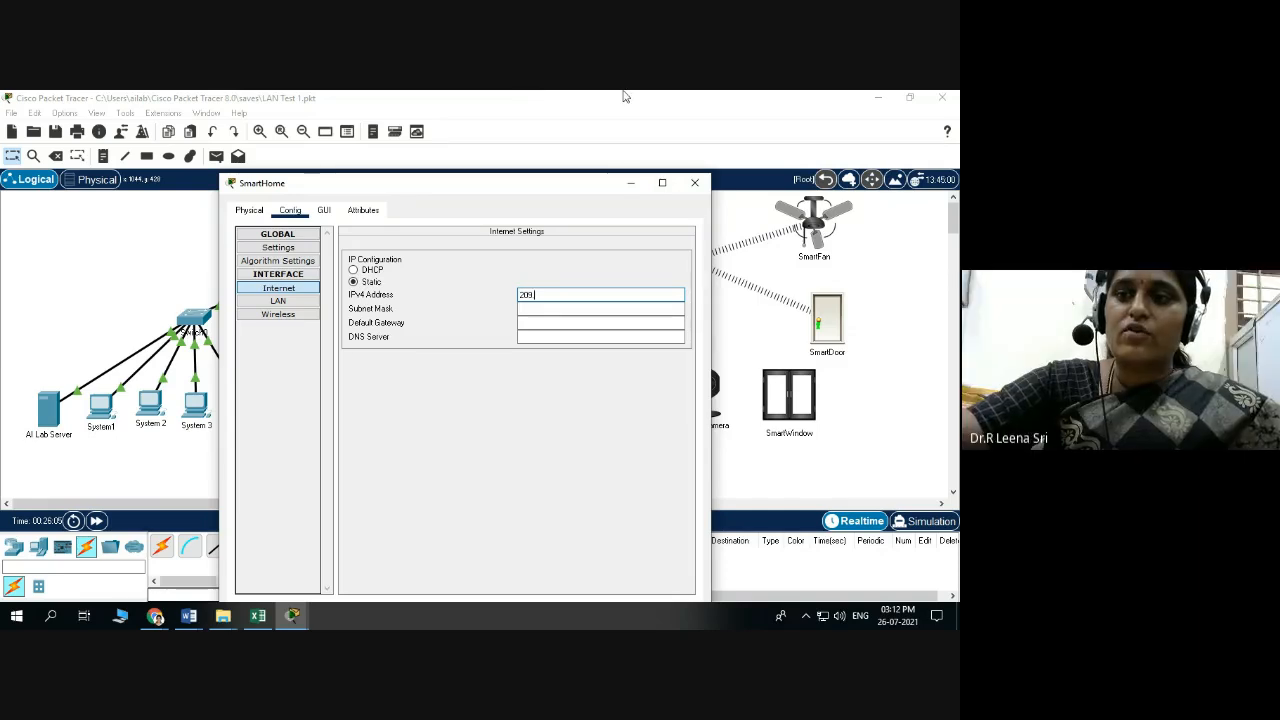
pyautogui.write('.165')
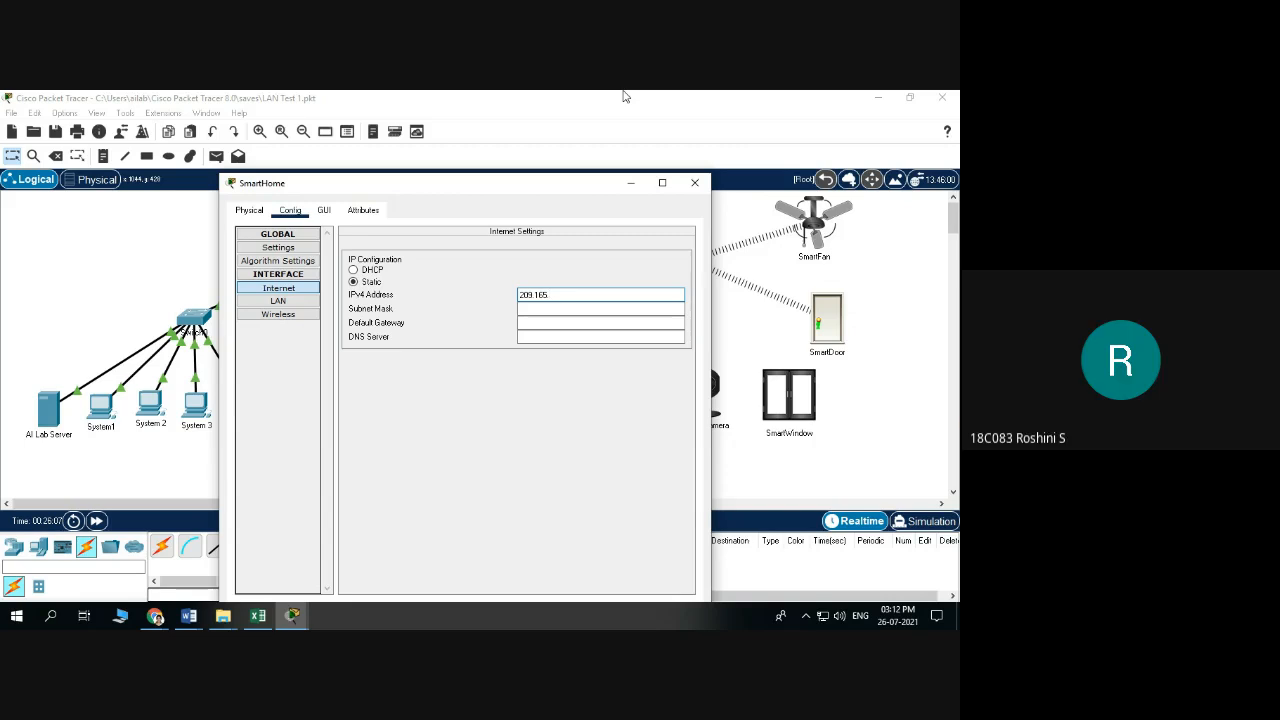
pyautogui.write('.200')
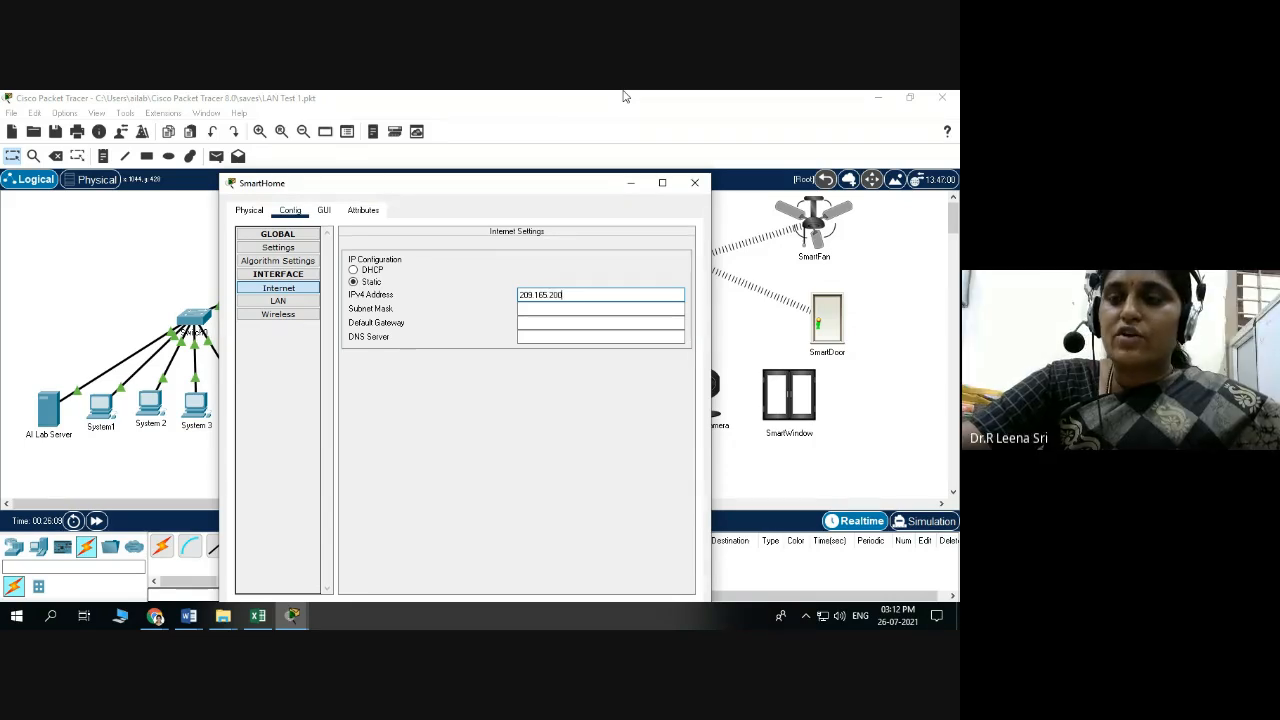
pyautogui.write('.1')
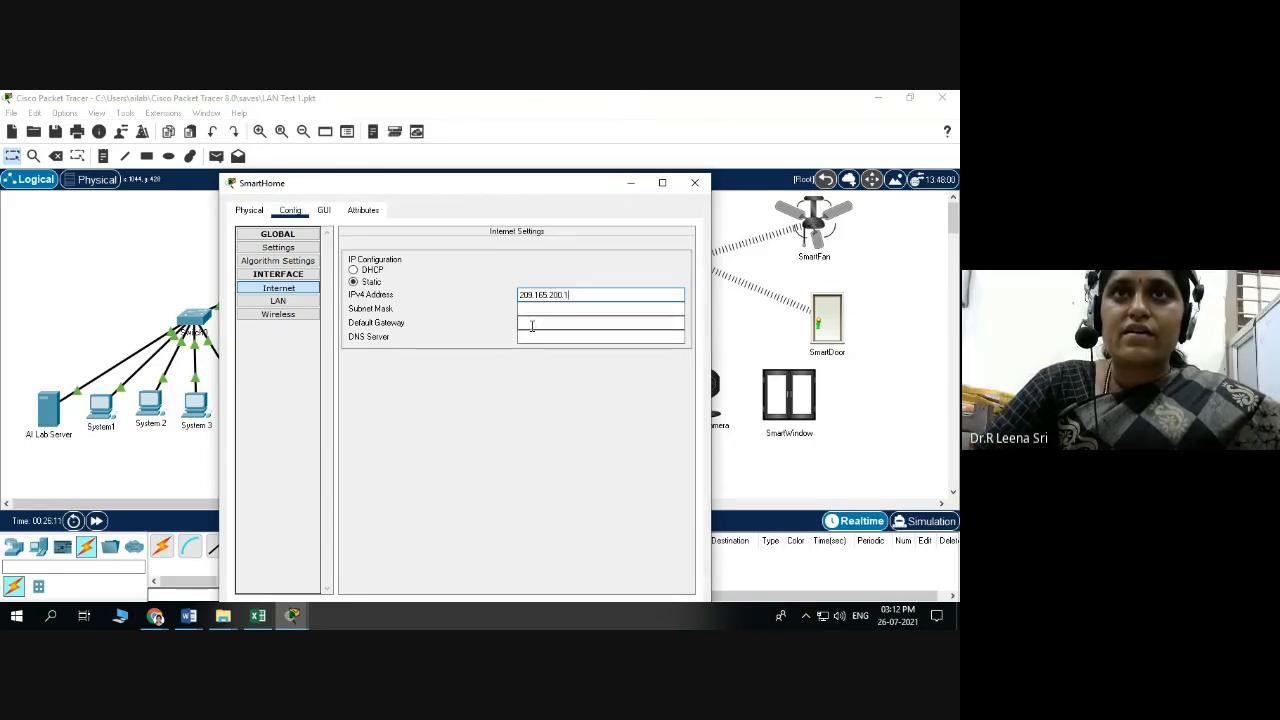
# Fill in the subnet mask 255.255.255.0 and set the default gateway to 209.165.200.1 for the SmartHome Internet interface
pyautogui.click(557, 310)
pyautogui.click(565, 324)
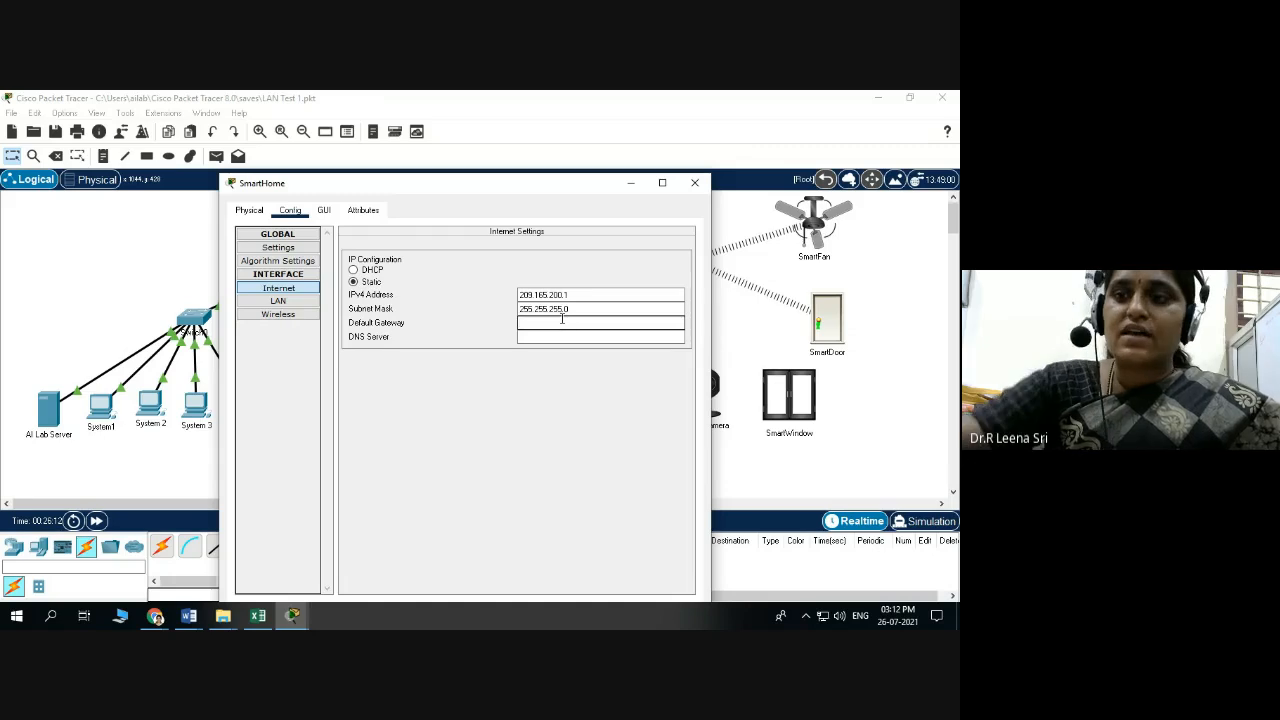
pyautogui.write('209.165')
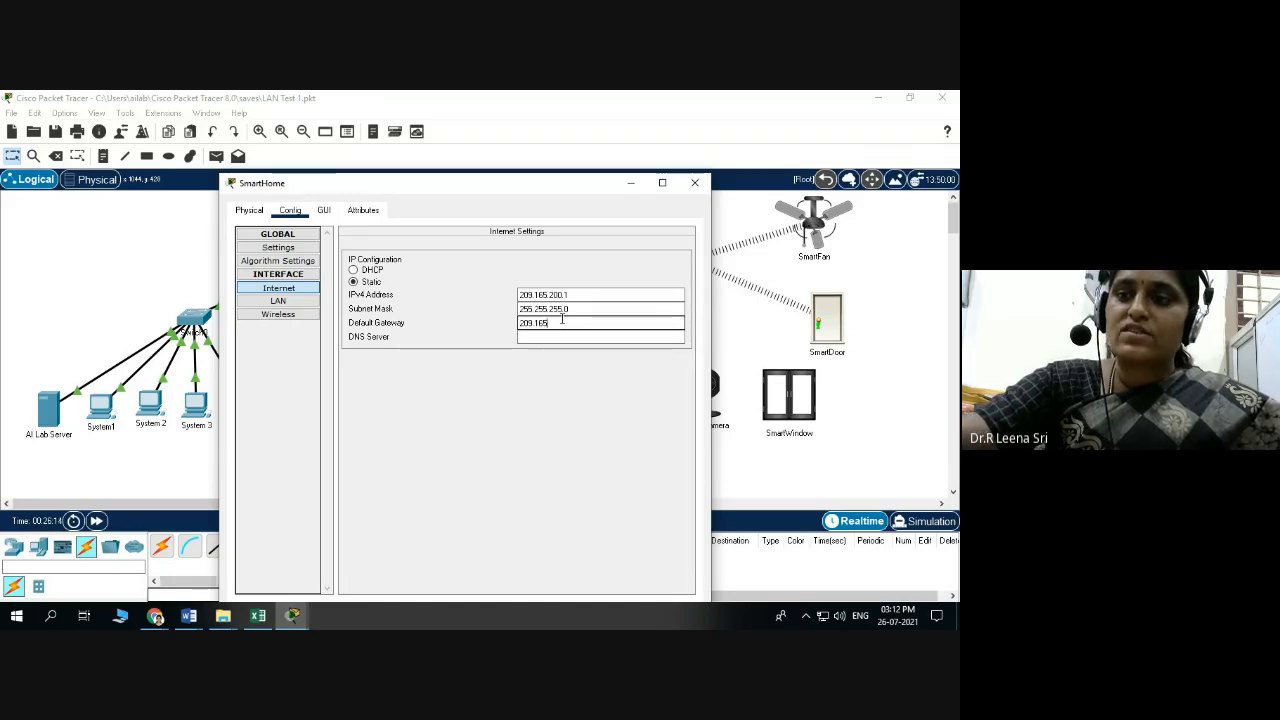
pyautogui.write('.2')
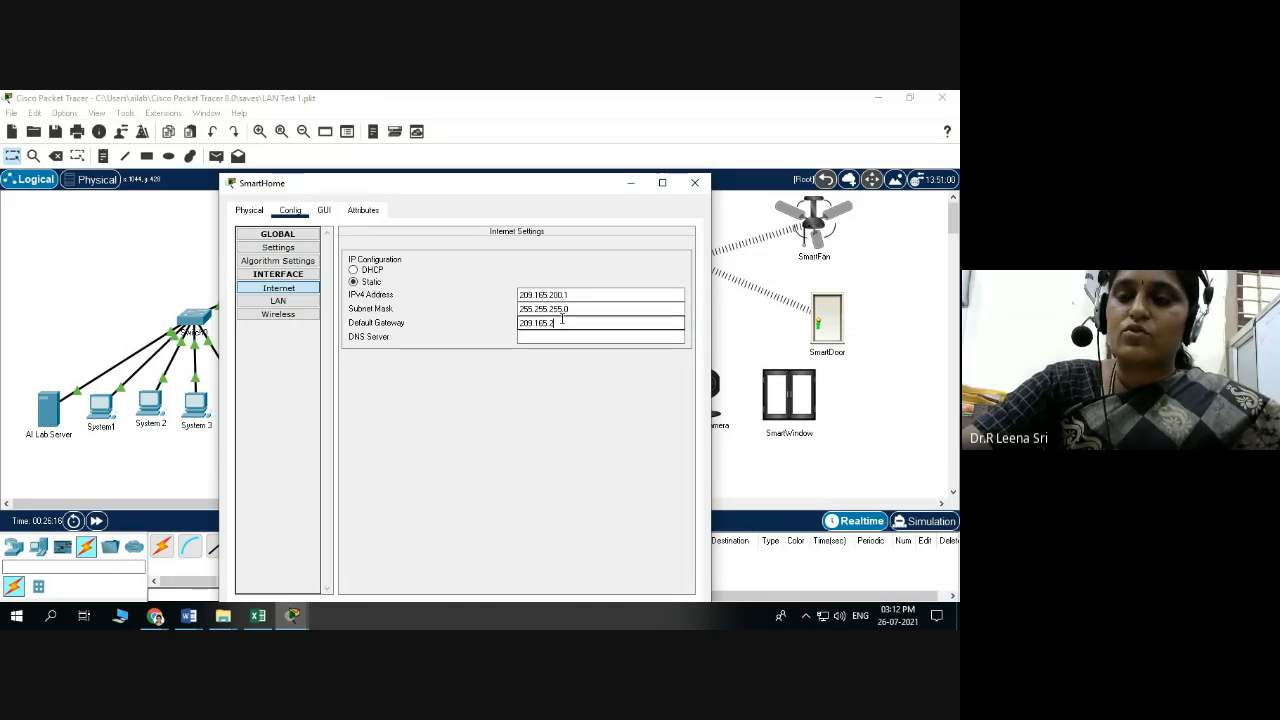
pyautogui.write('00')
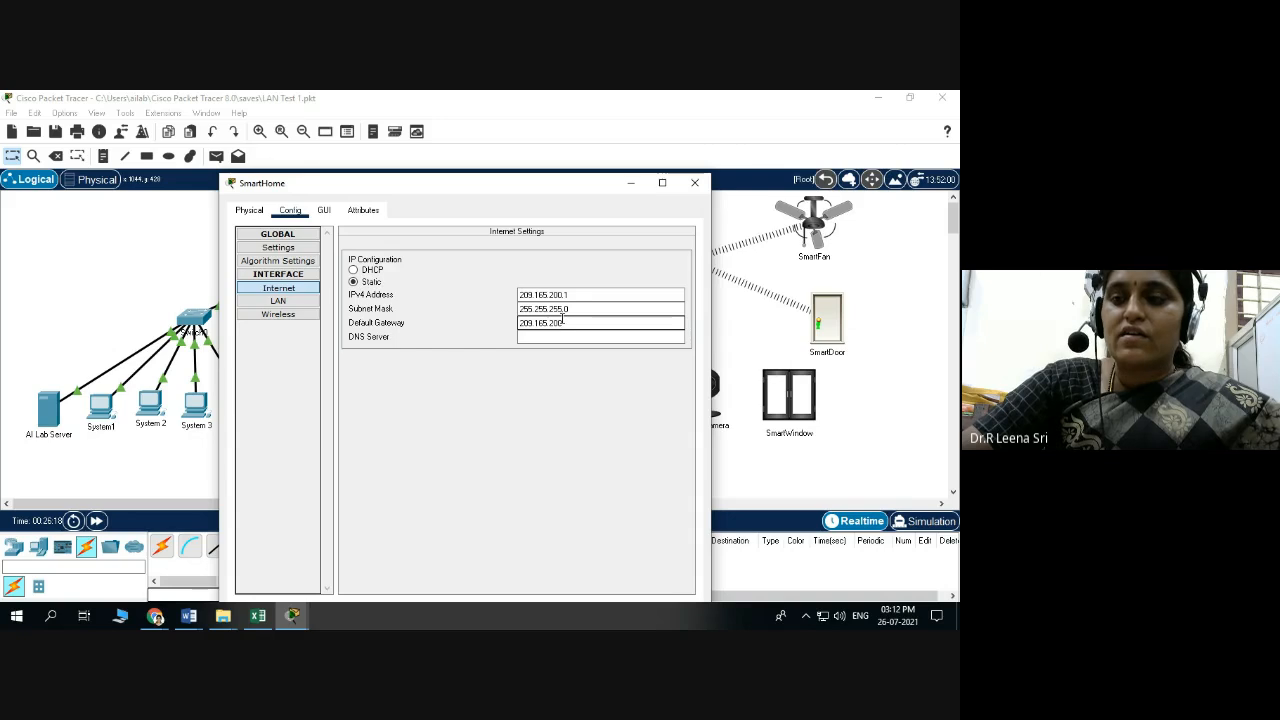
pyautogui.write('.1')
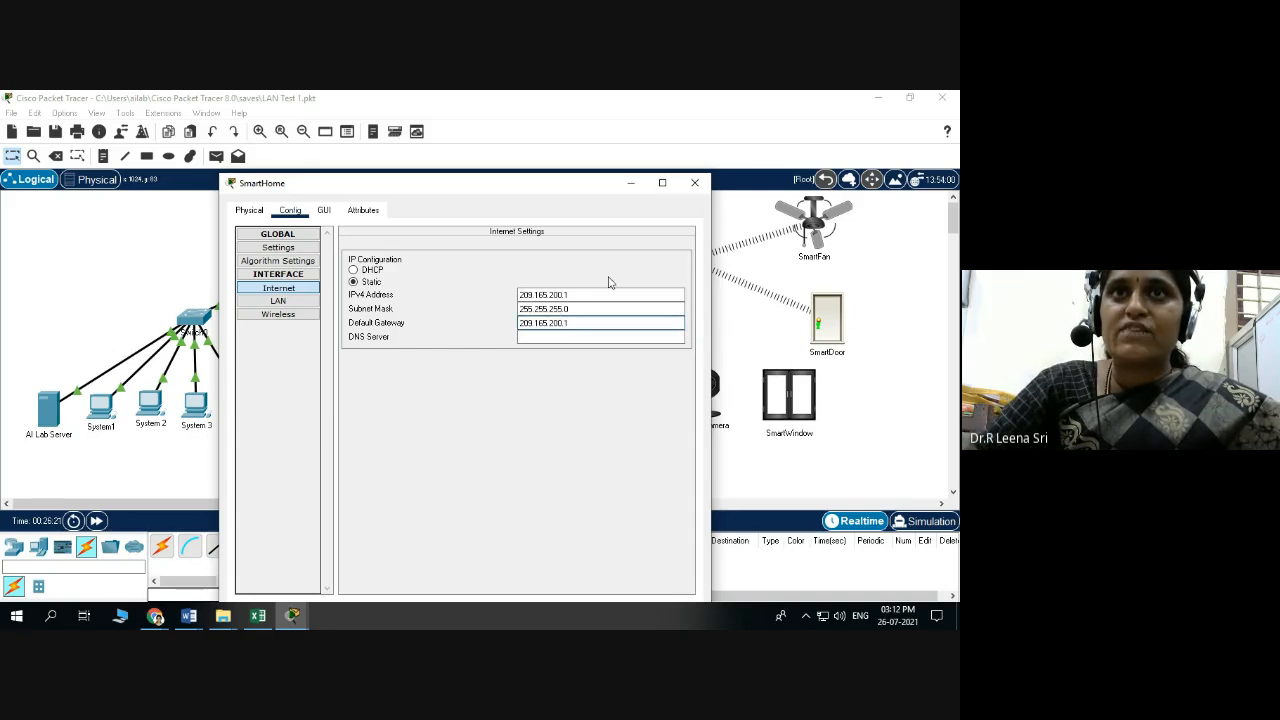
# Correct the IPv4 address of the SmartHome Internet interface to 209.165.200.2
pyautogui.click(597, 294)
pyautogui.press('BackSpace')
pyautogui.write('2')
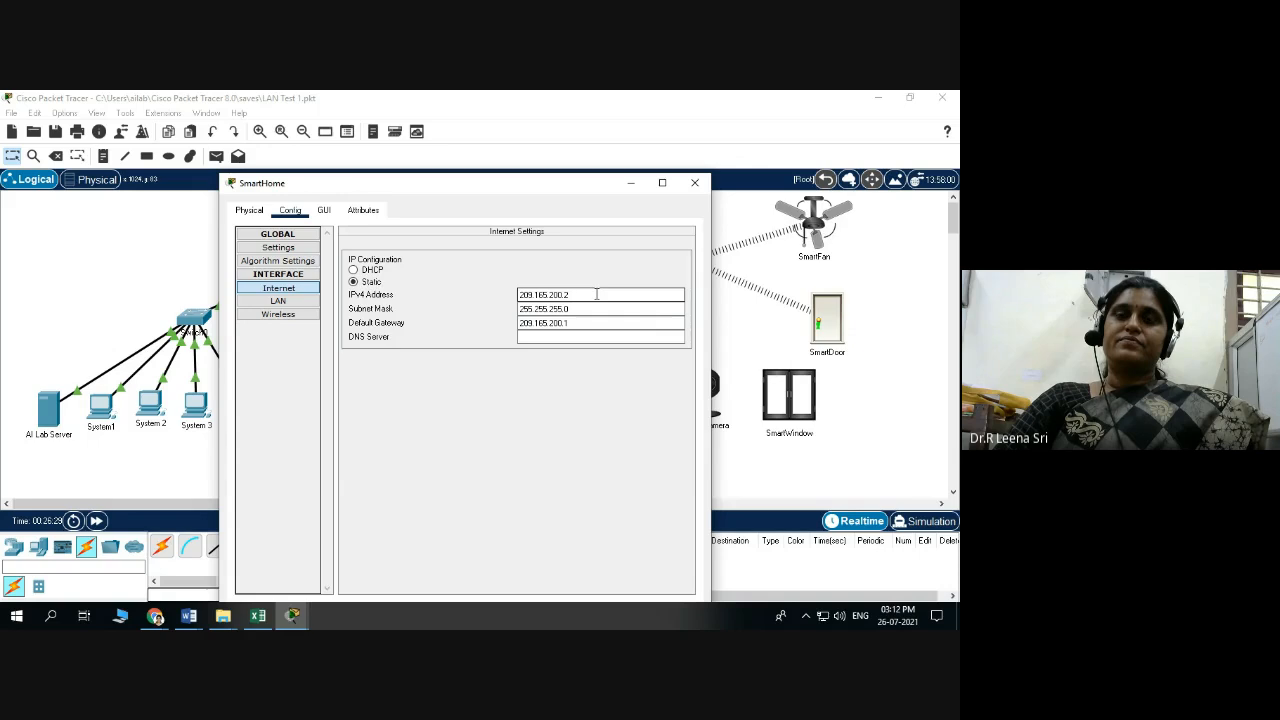
# Set the DNS server of the SmartHome Internet interface to 192.168.1.200
pyautogui.click(566, 340)
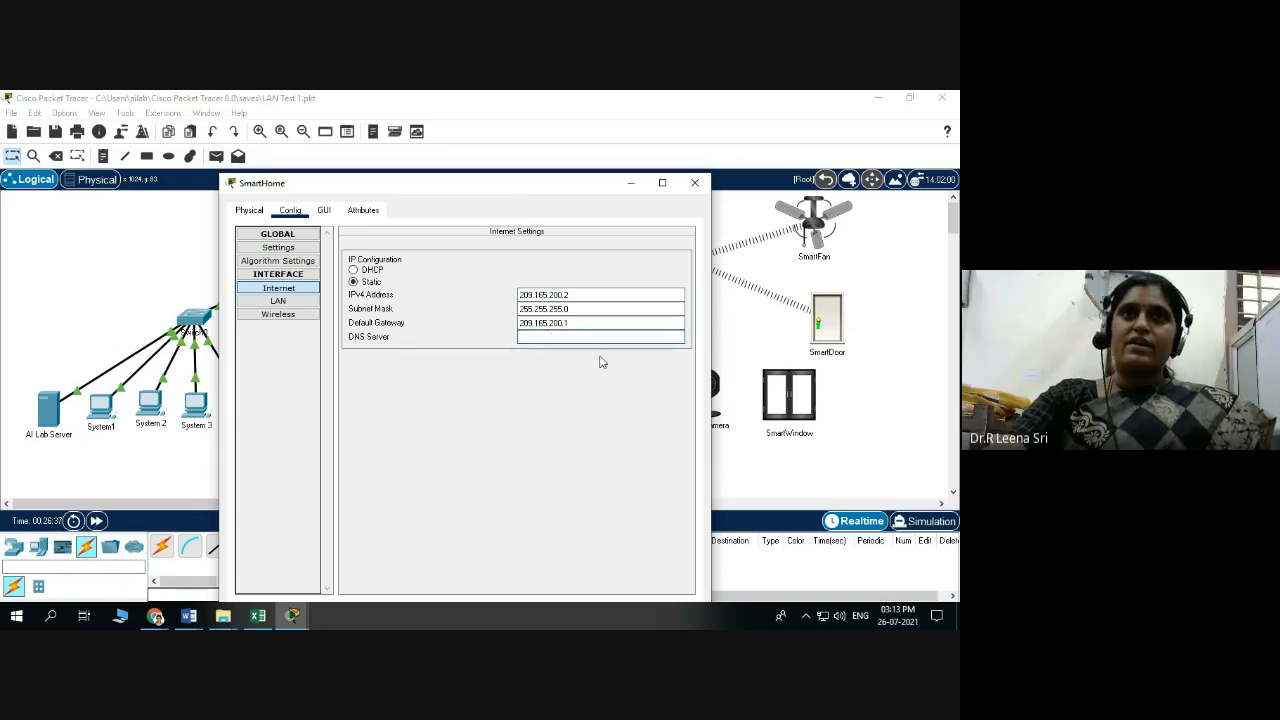
pyautogui.write('192')
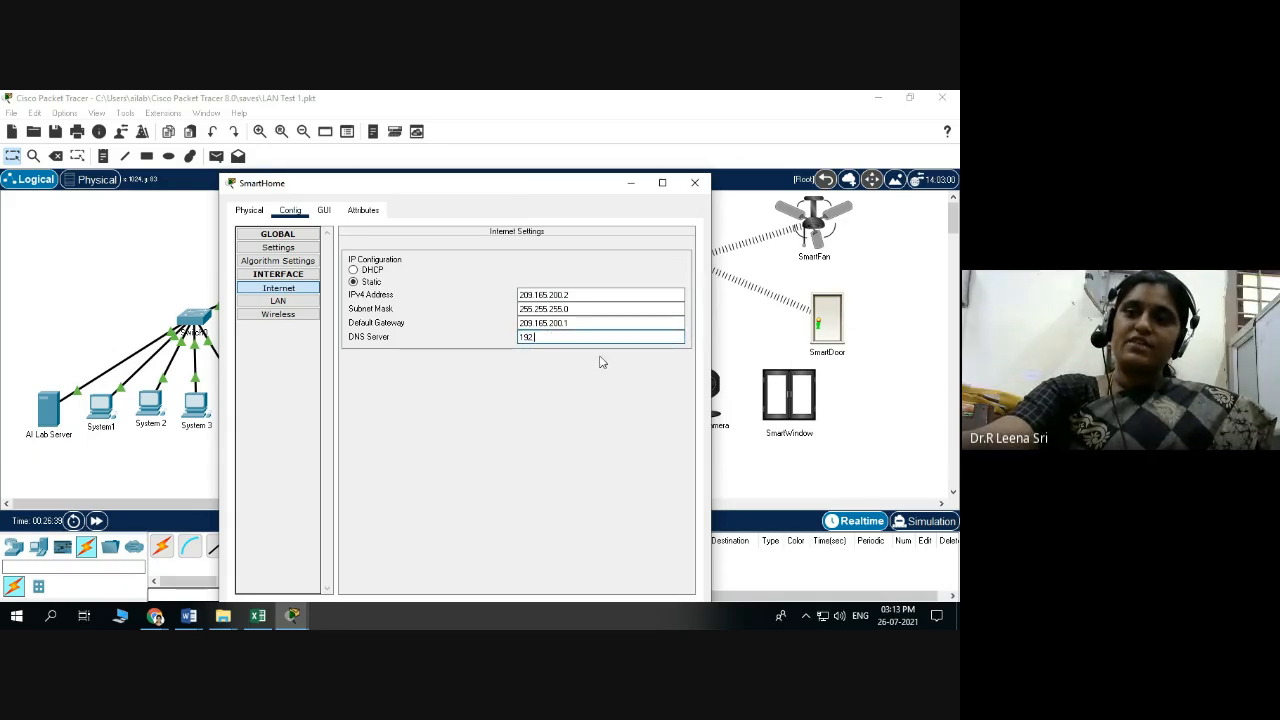
pyautogui.write('.168')
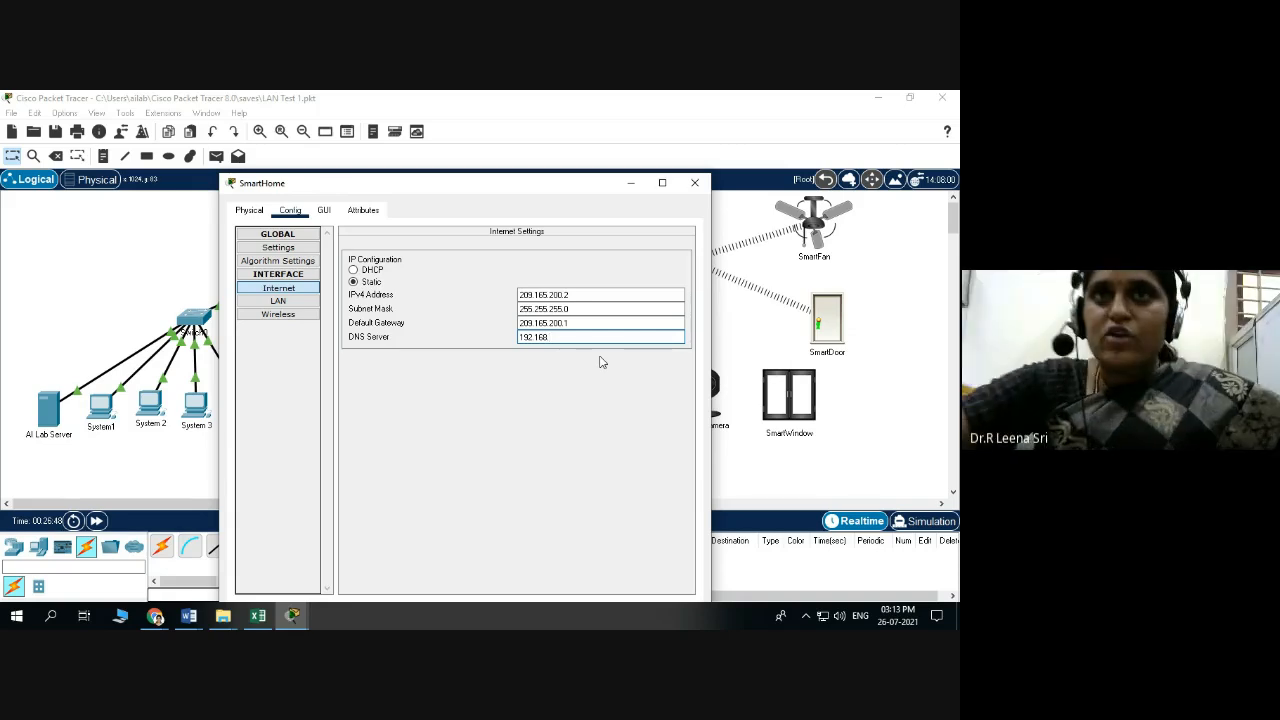
pyautogui.write('.1.200')
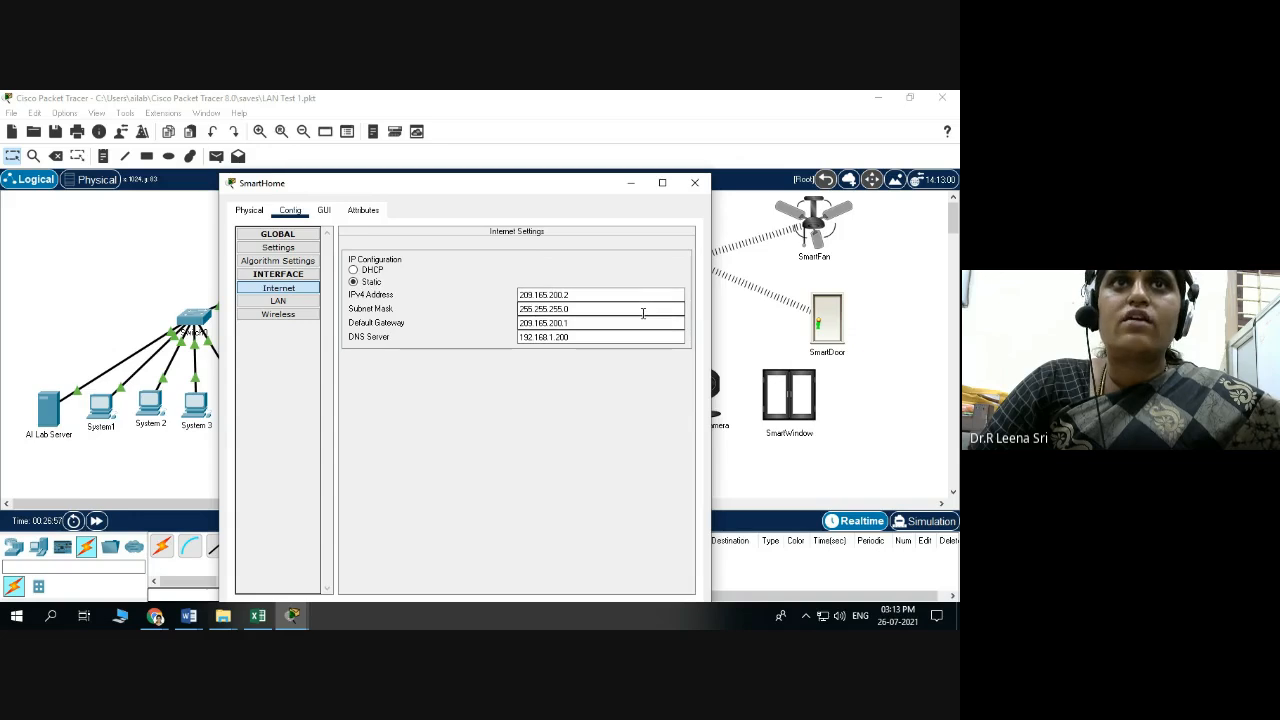
# Check the SmartHome gateway's LAN settings, then add a 192.168.25.1 note beside SmartHome, between the SmartFan and SmartDoor links
pyautogui.click(290, 303)
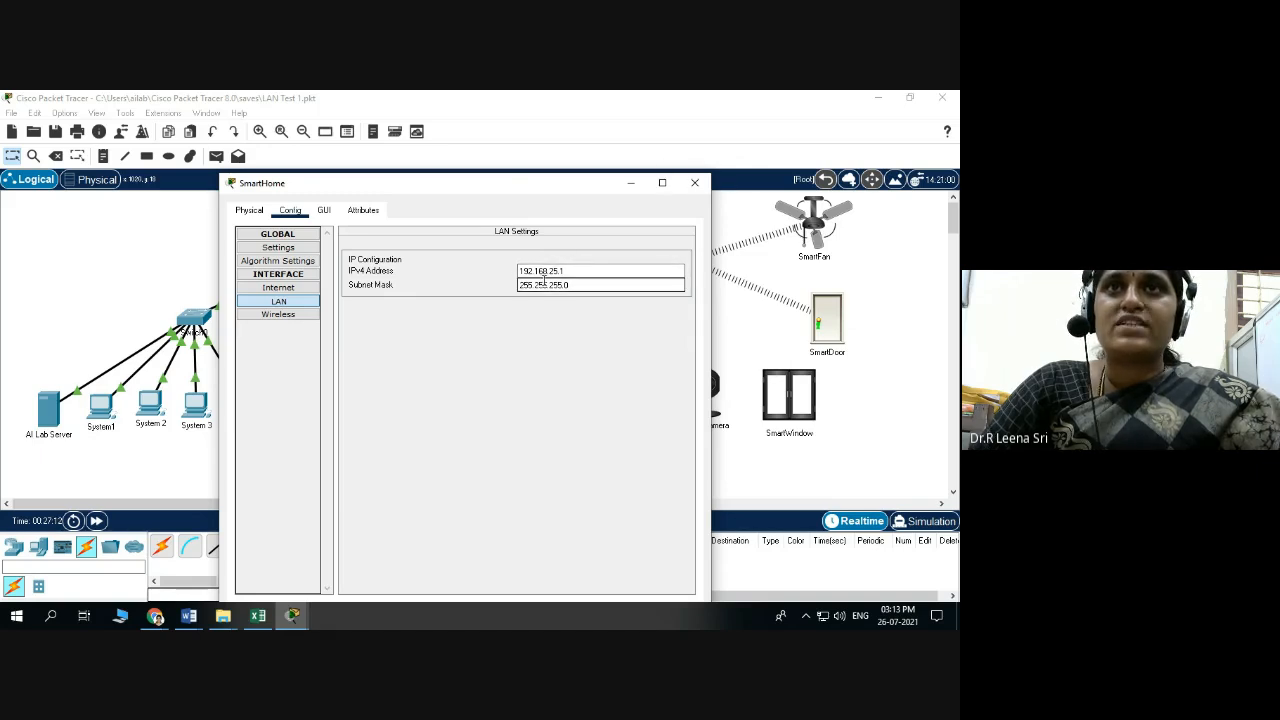
pyautogui.click(694, 182)
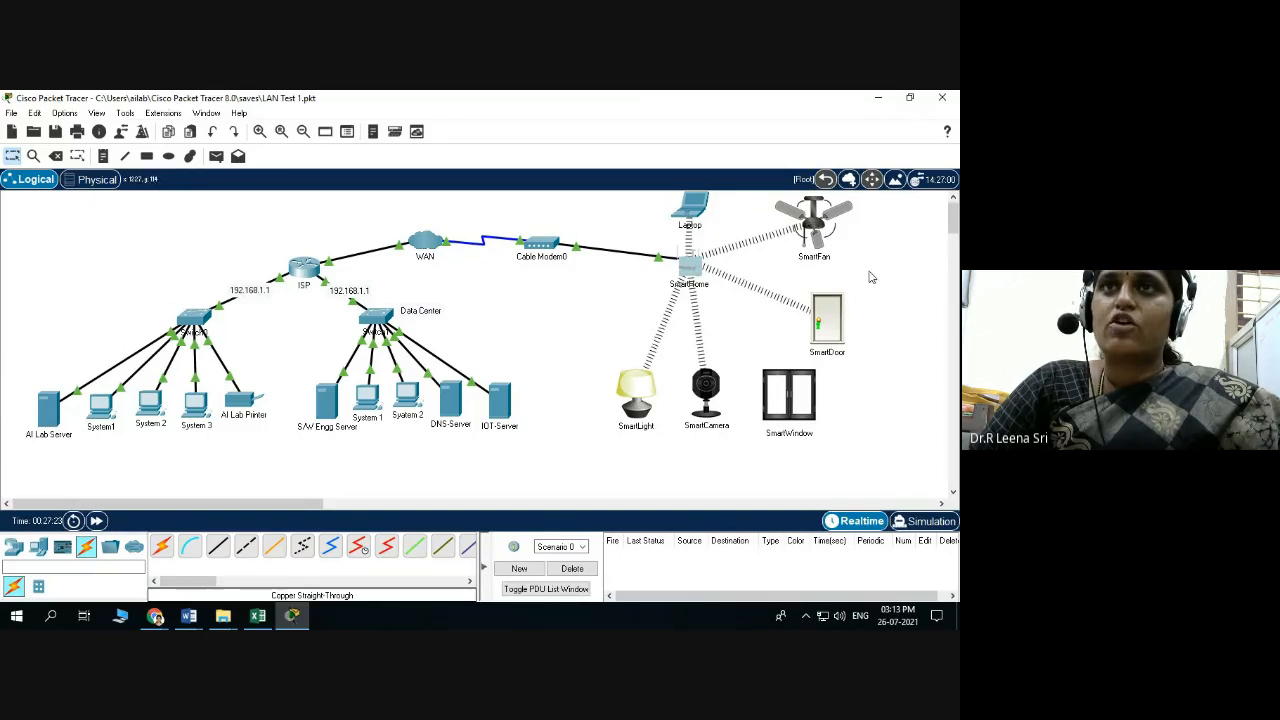
pyautogui.click(104, 158)
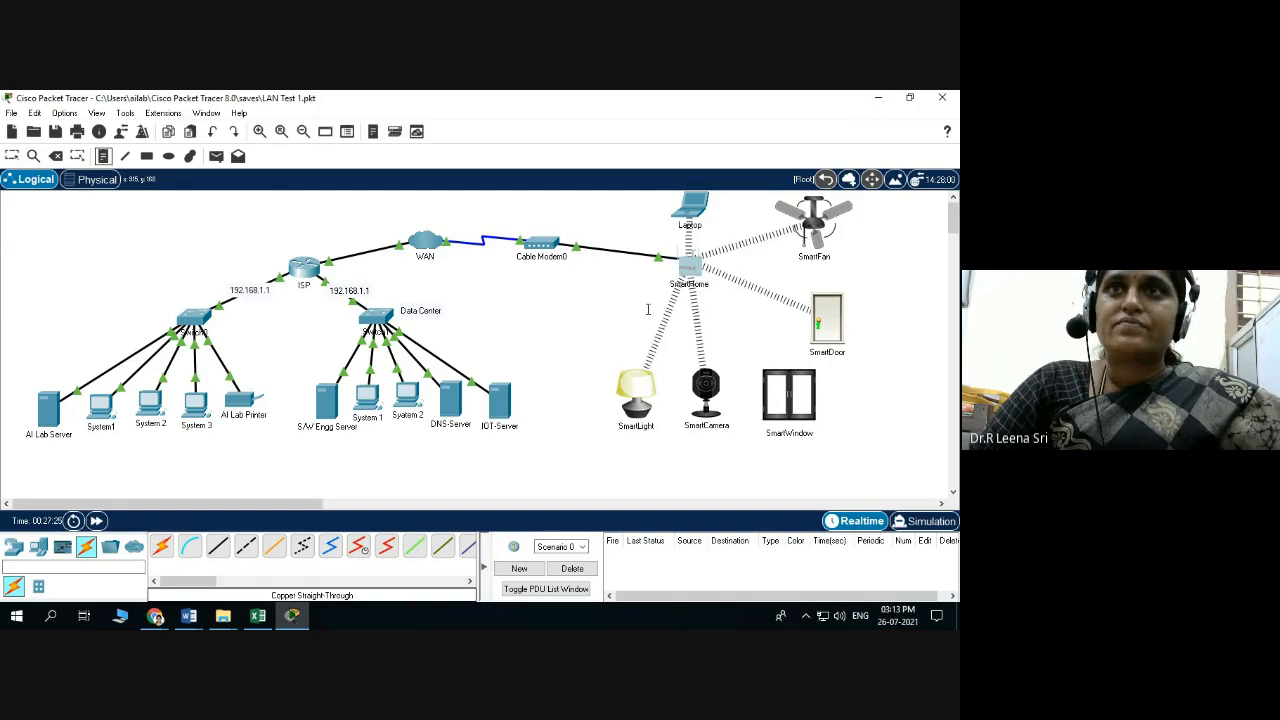
pyautogui.click(645, 302)
pyautogui.write('1')
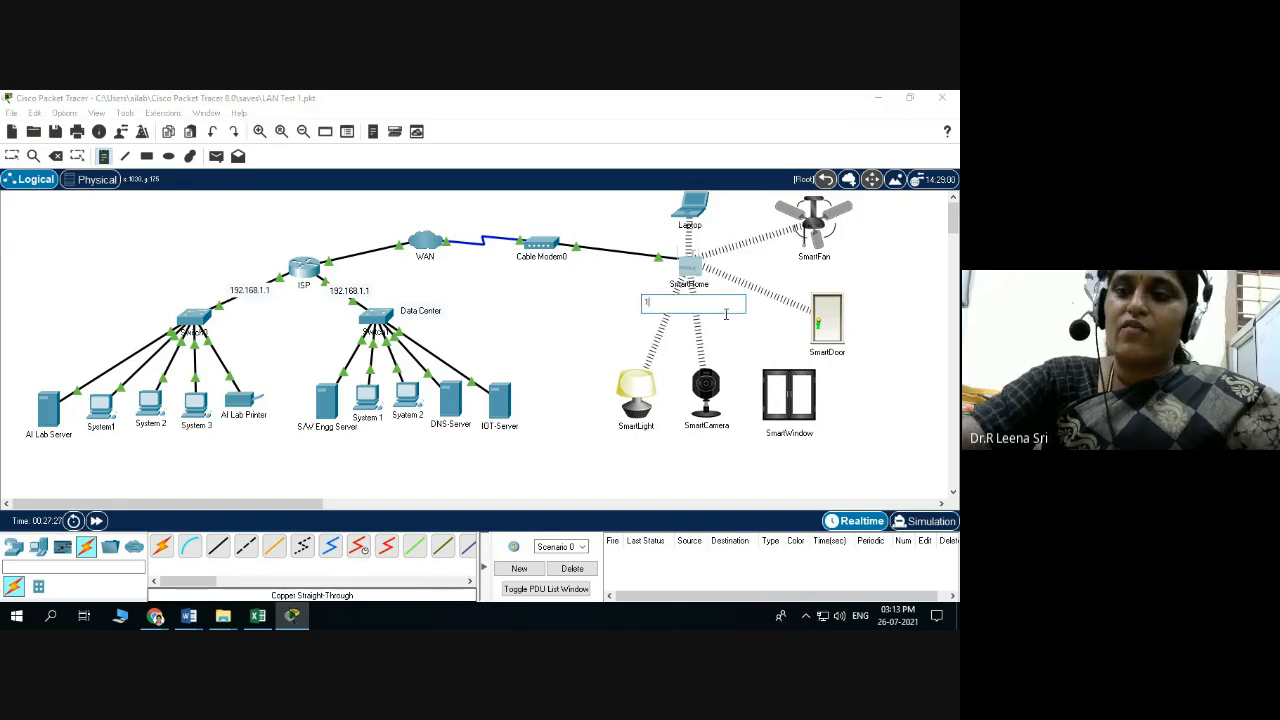
pyautogui.write('92.168.25.1')
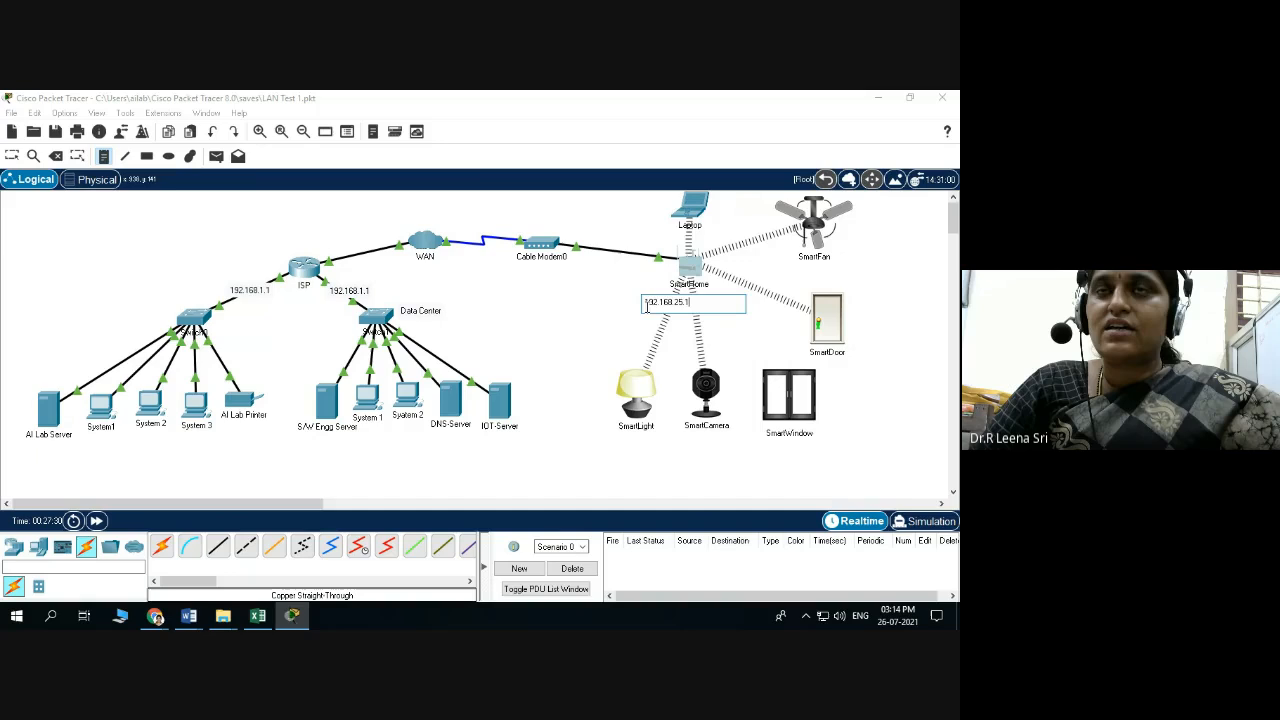
pyautogui.click(734, 328)
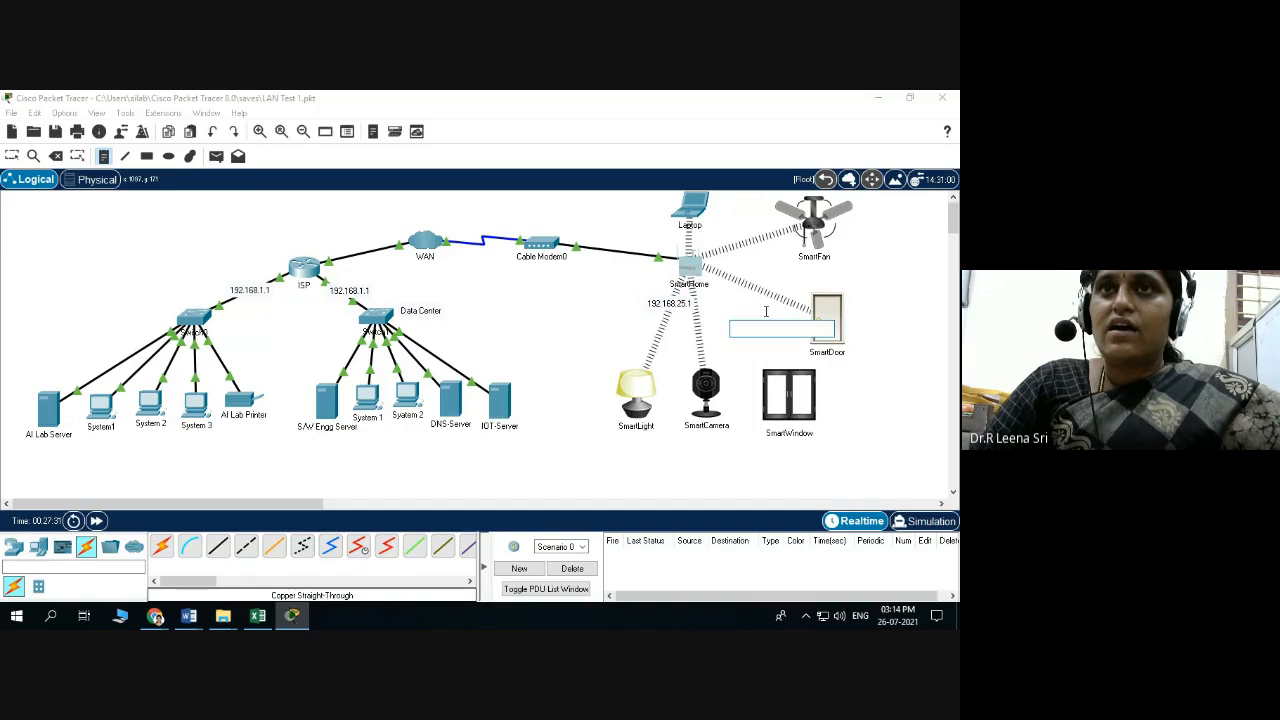
pyautogui.click(668, 311)
pyautogui.click(11, 159)
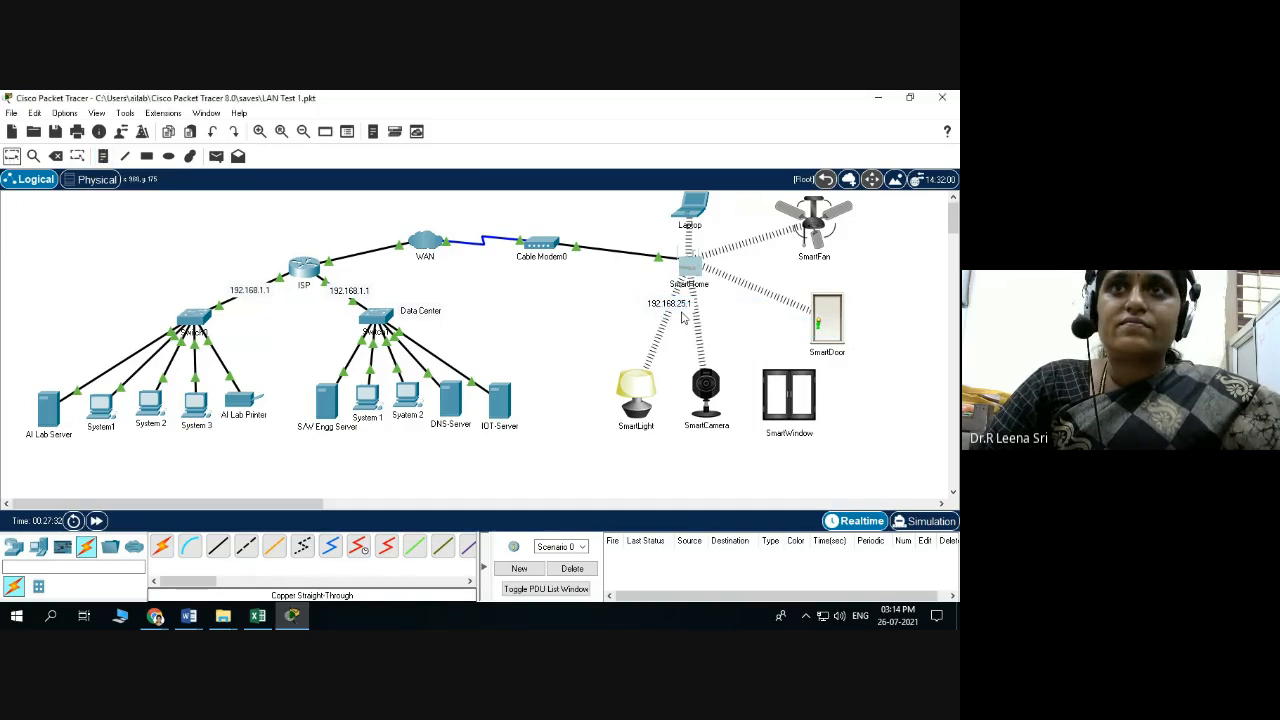
pyautogui.moveTo(675, 304); pyautogui.dragTo(749, 266)
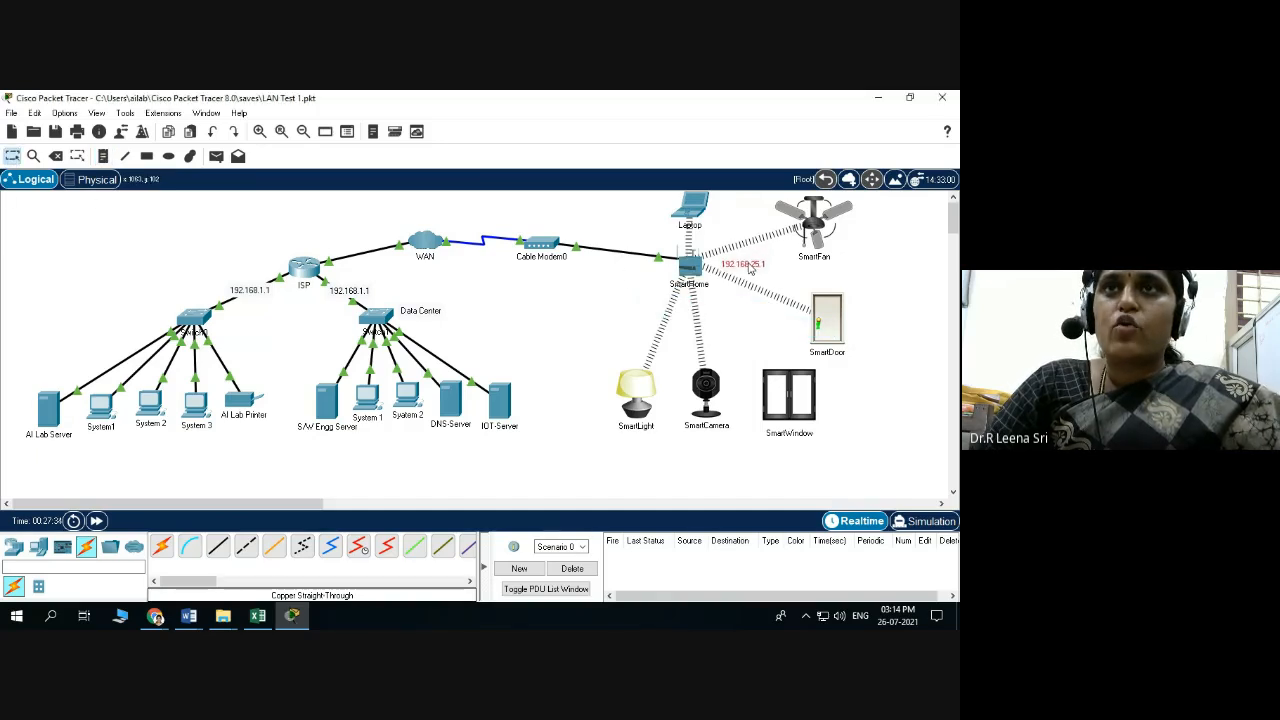
# Add a note reading 209.165.200.1 above the link between Cable Modem0 and SmartHome
pyautogui.press('n')
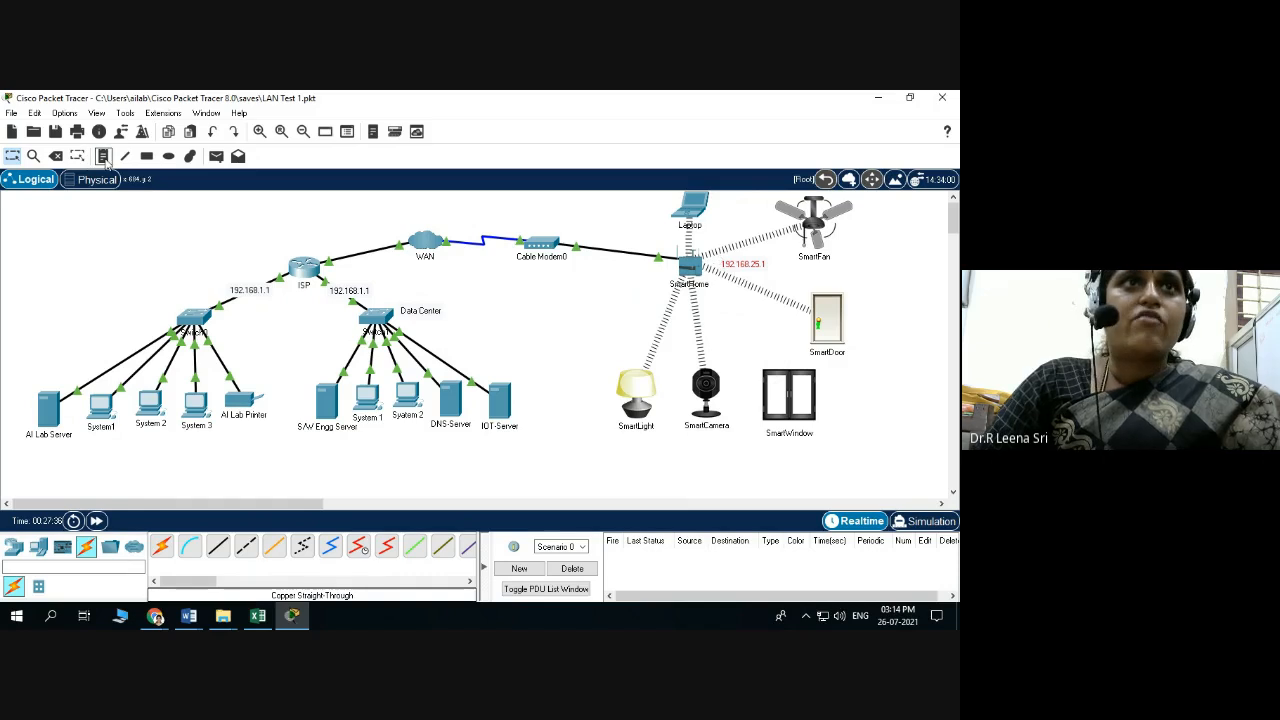
pyautogui.click(604, 232)
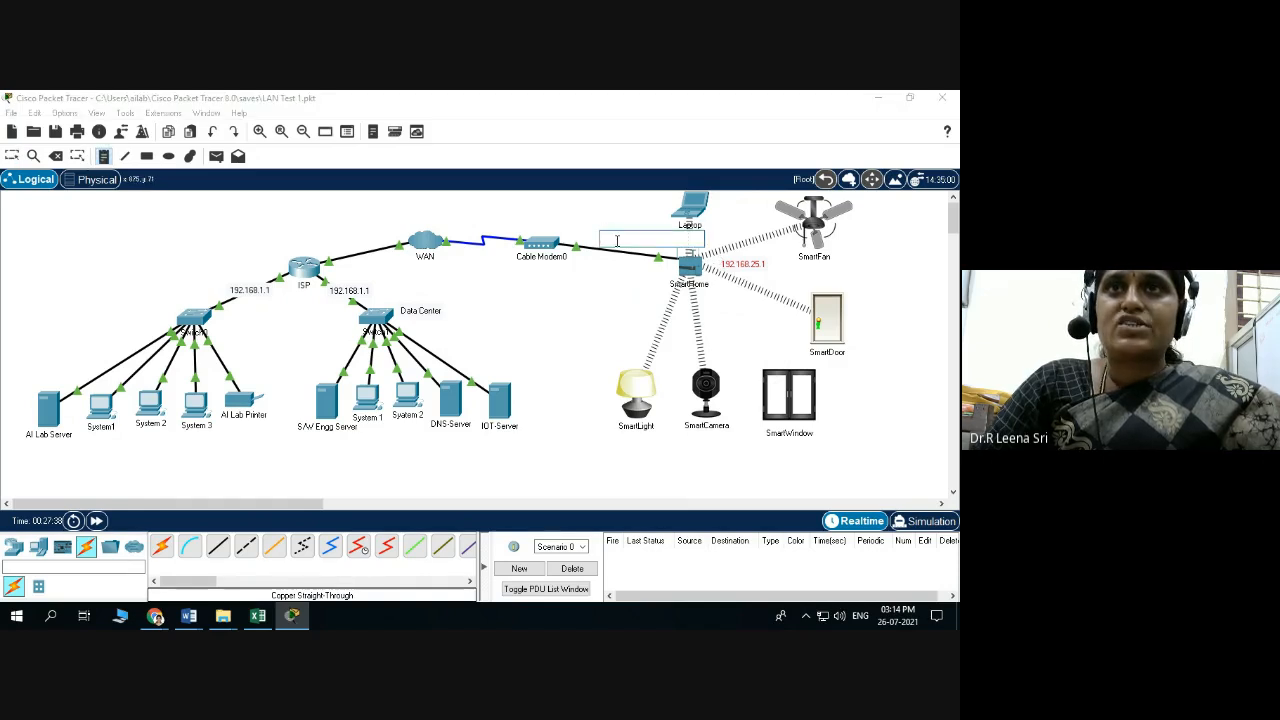
pyautogui.write('205')
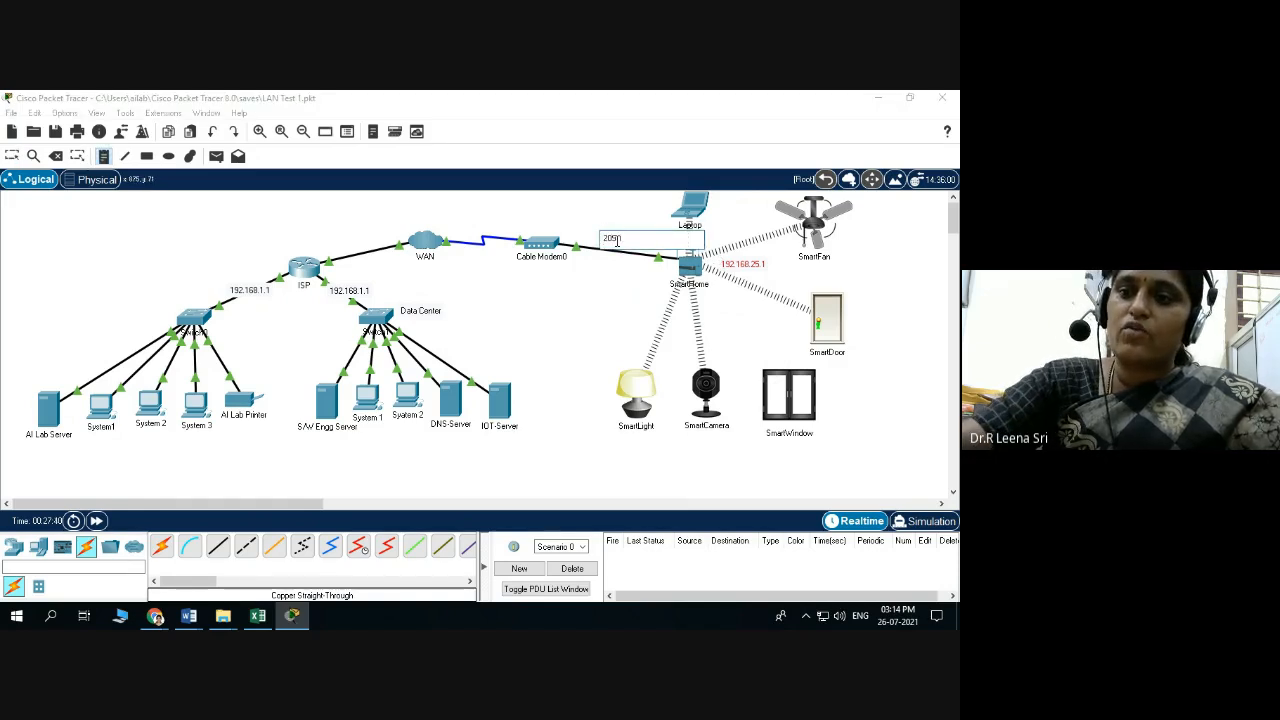
pyautogui.write('.165.')
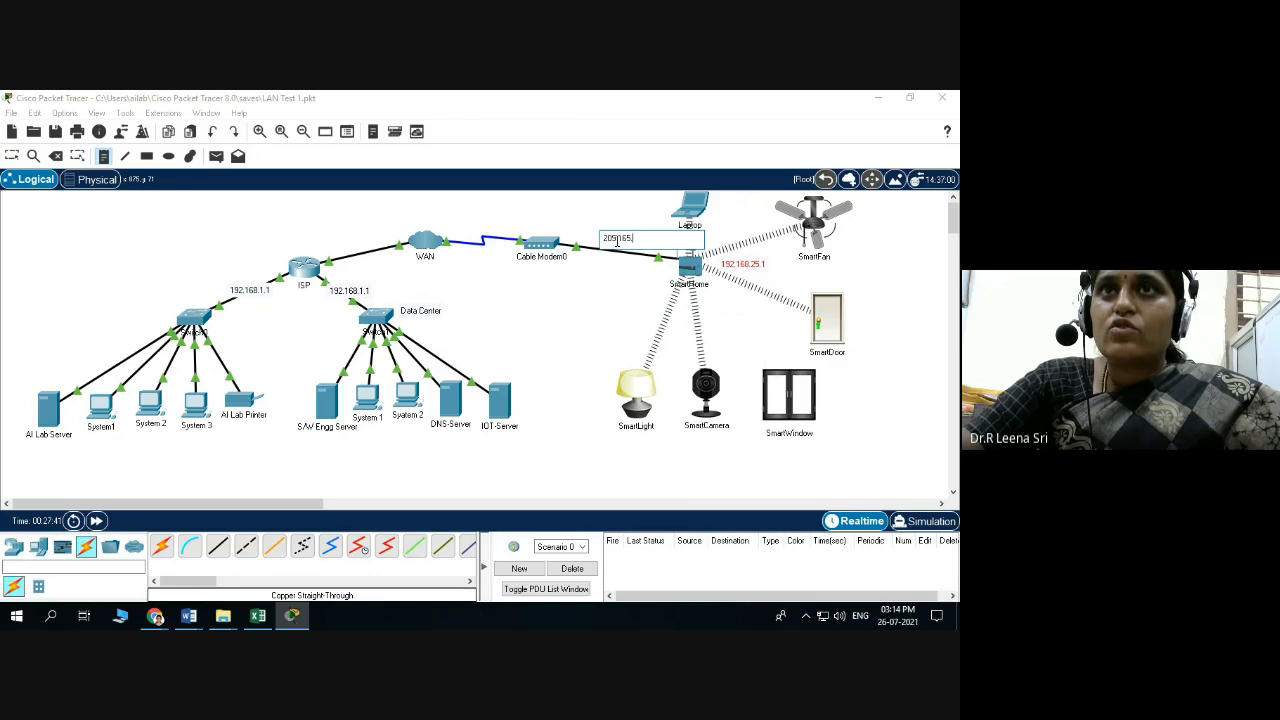
pyautogui.write('20')
pyautogui.press('BackSpace')
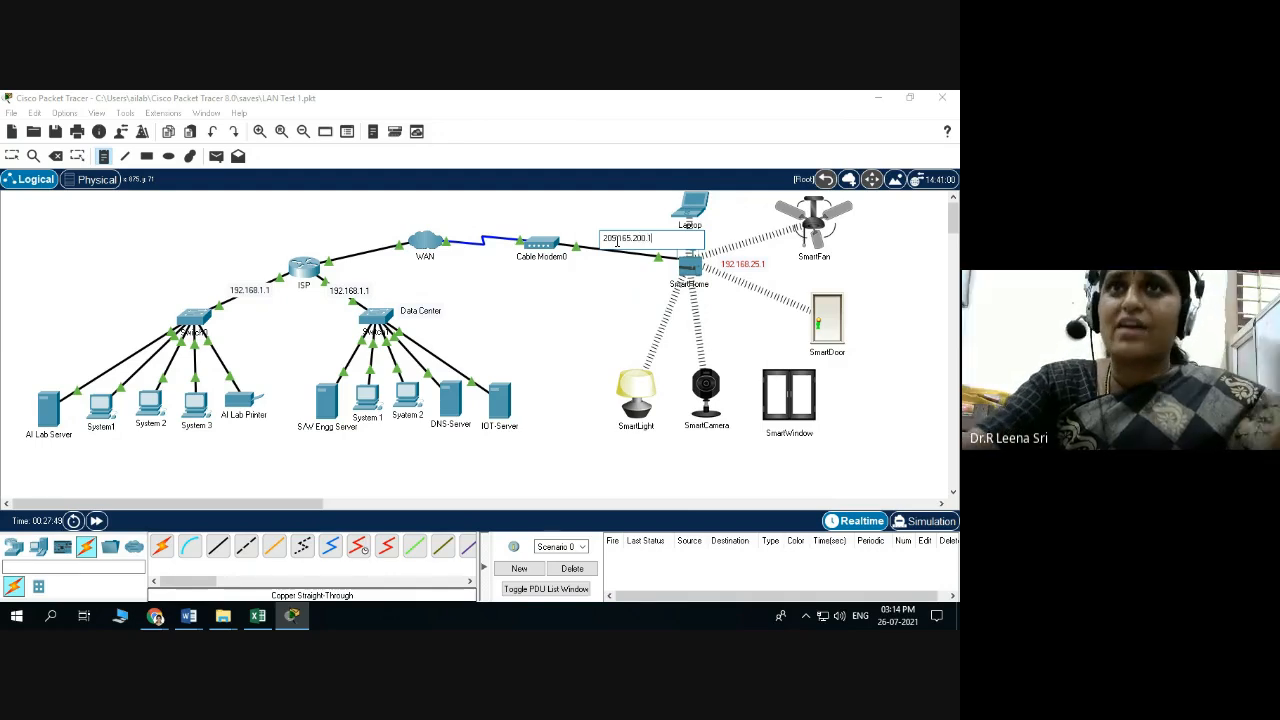
pyautogui.click(622, 296)
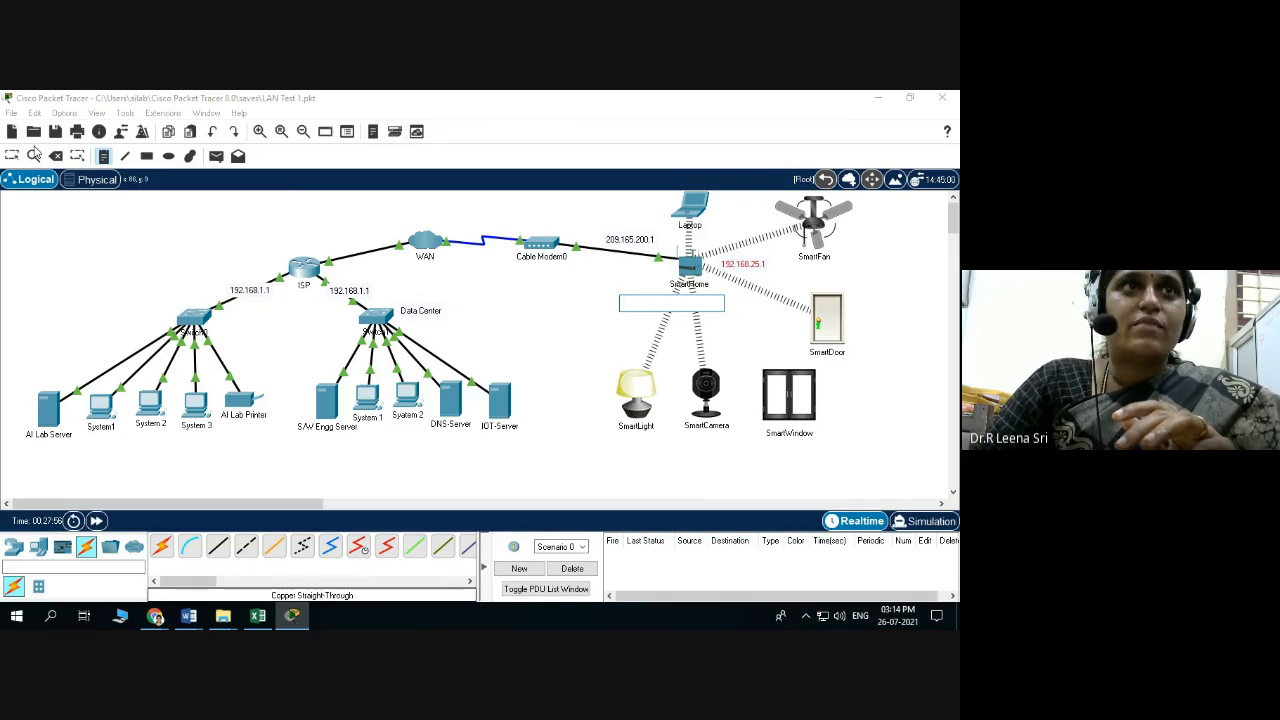
pyautogui.click(12, 156)
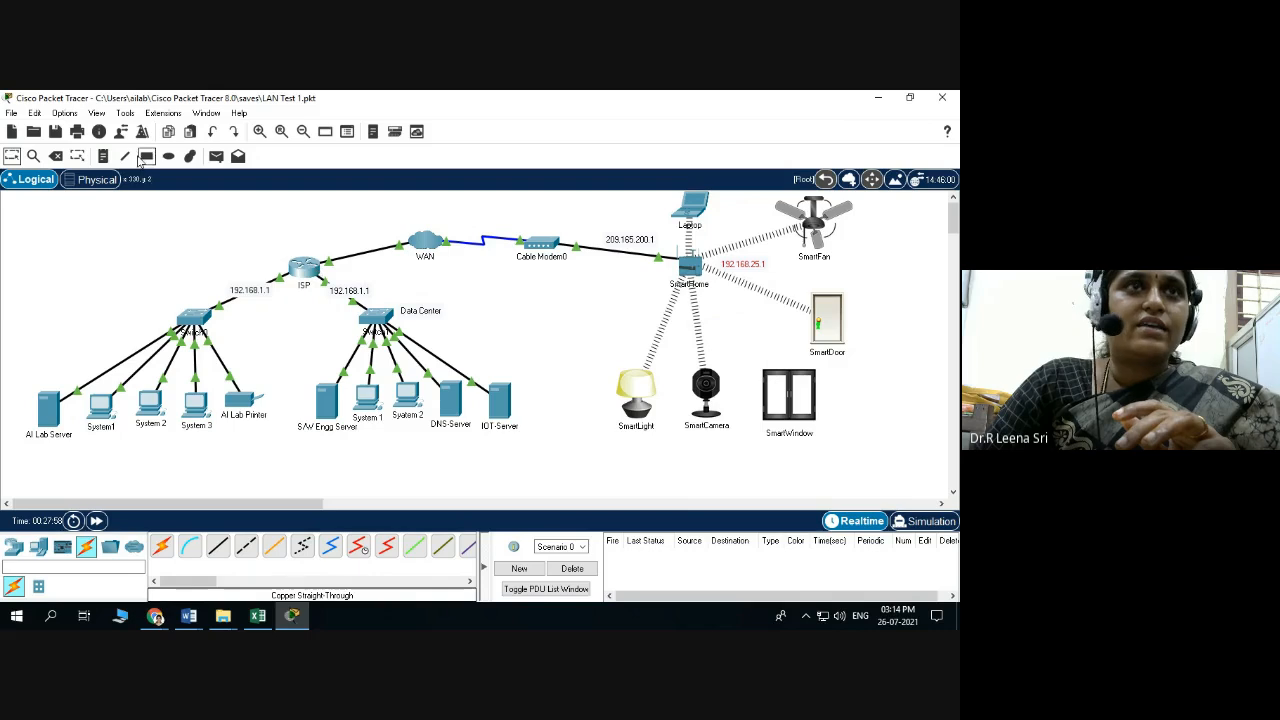
# Add a note reading 209.165.200.1 and position it above the ISP end of the link between ISP and WAN
pyautogui.click(103, 156)
pyautogui.click(322, 232)
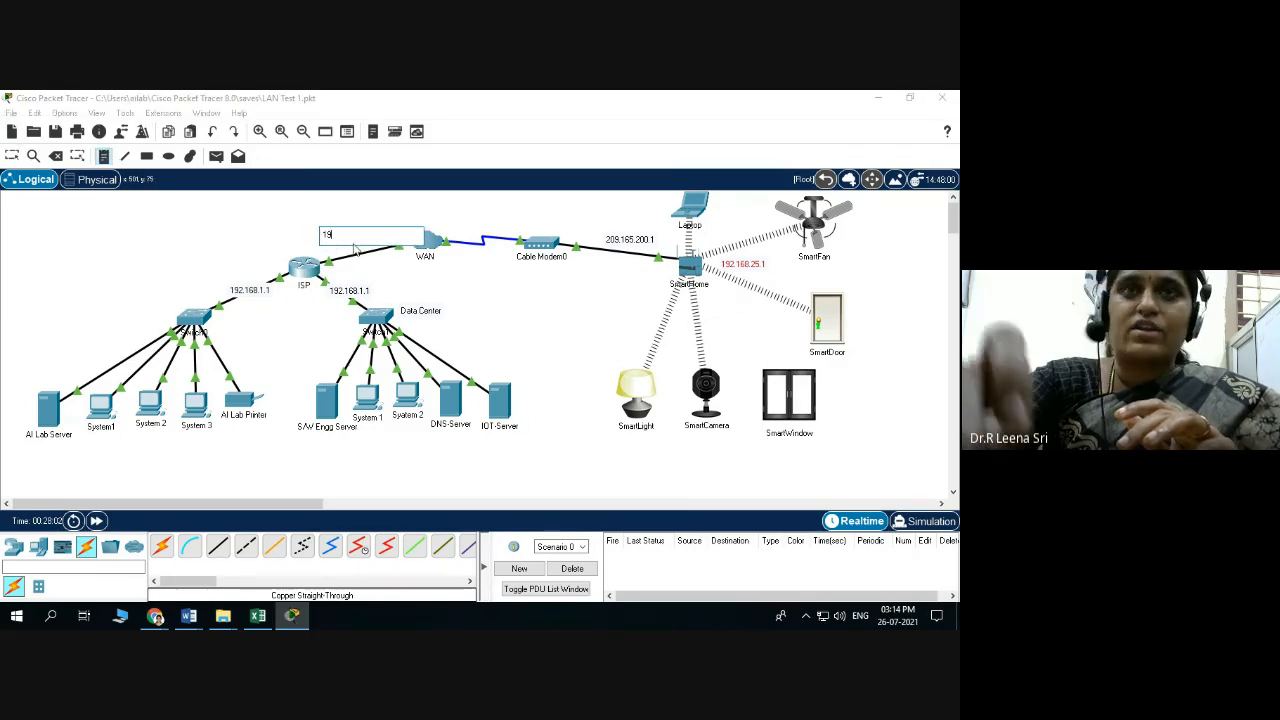
pyautogui.write('209.')
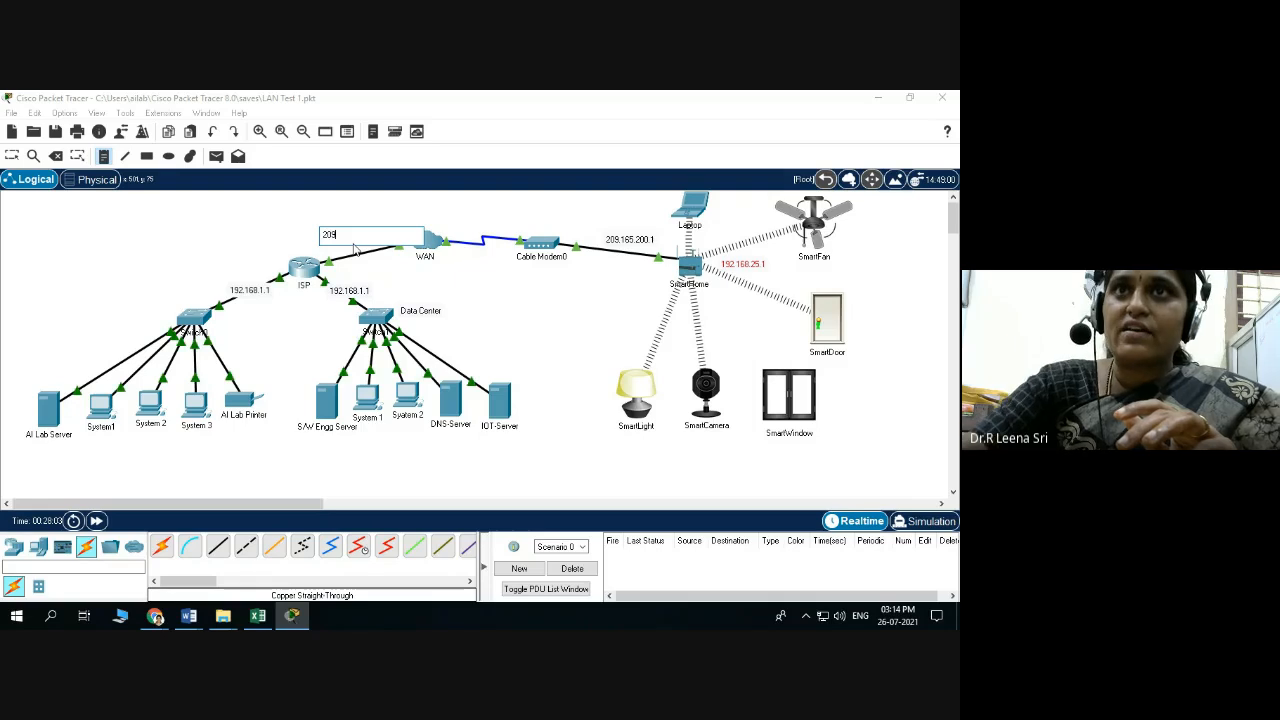
pyautogui.write('165.200.1')
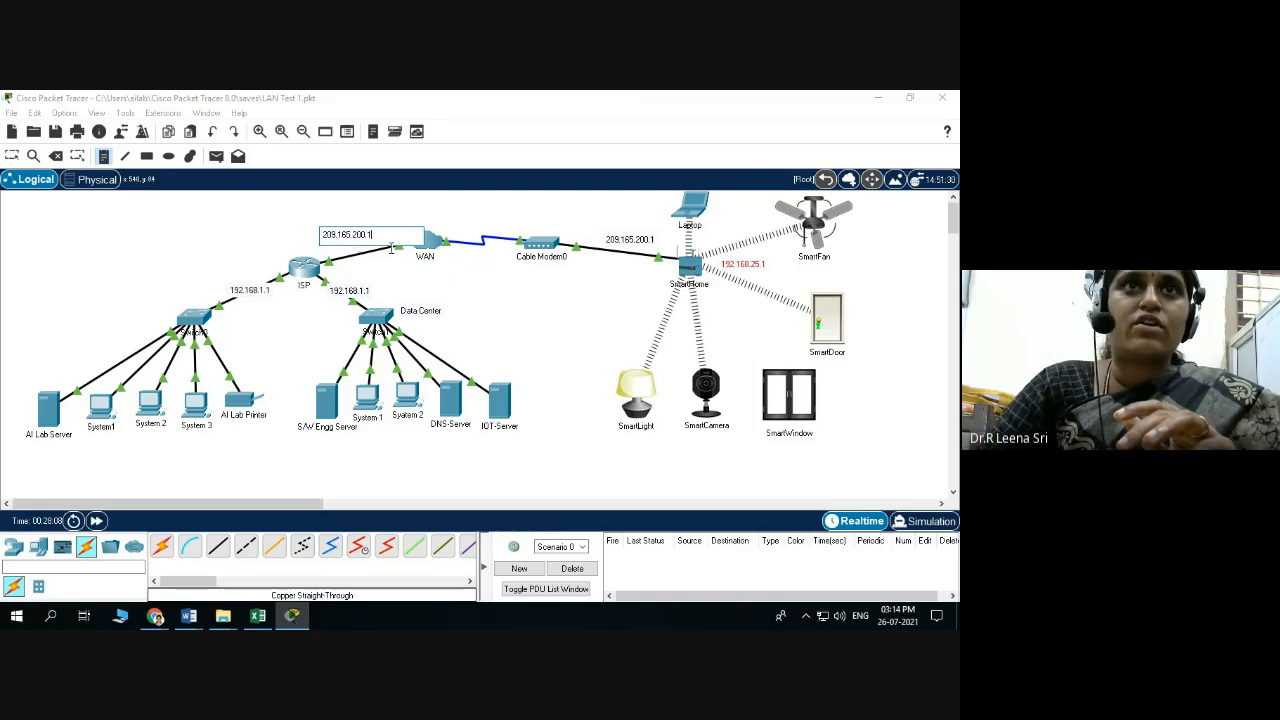
pyautogui.click(12, 157)
pyautogui.moveTo(352, 249); pyautogui.dragTo(341, 253)
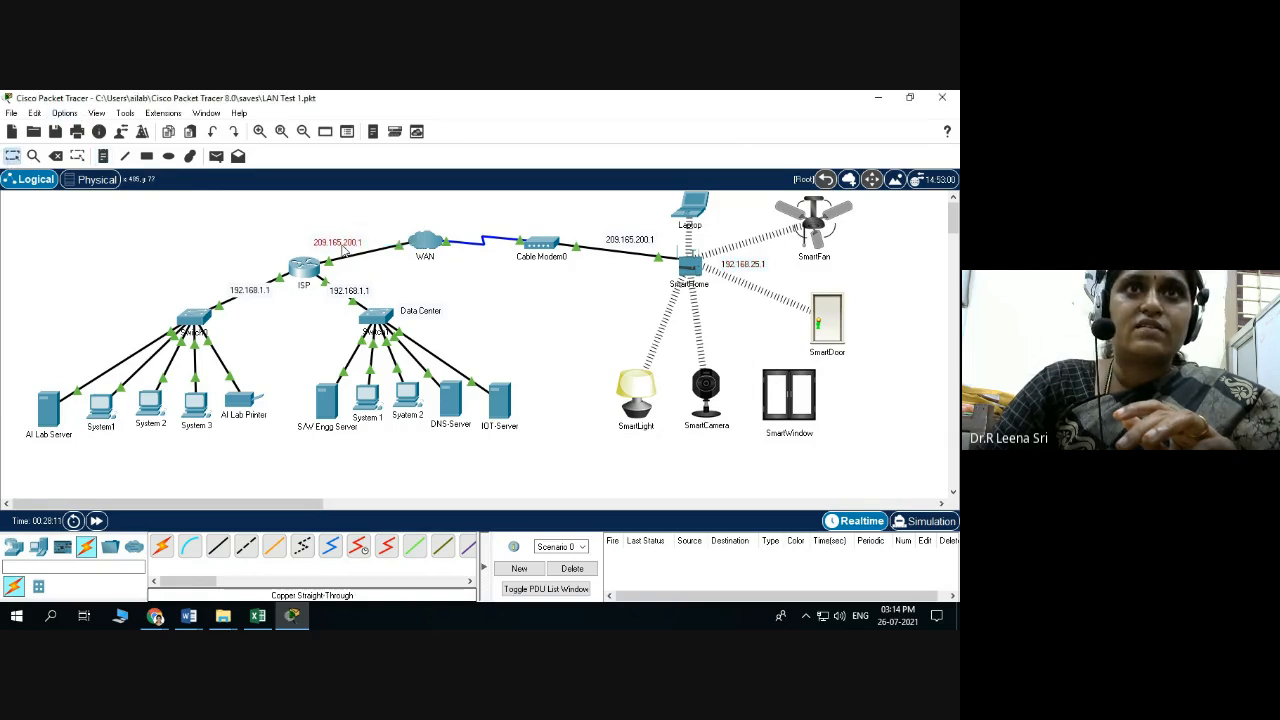
# Change the address note on the Cable Modem0–SmartHome link to 209.165.200.2 and move it closer to SmartHome
pyautogui.click(645, 240)
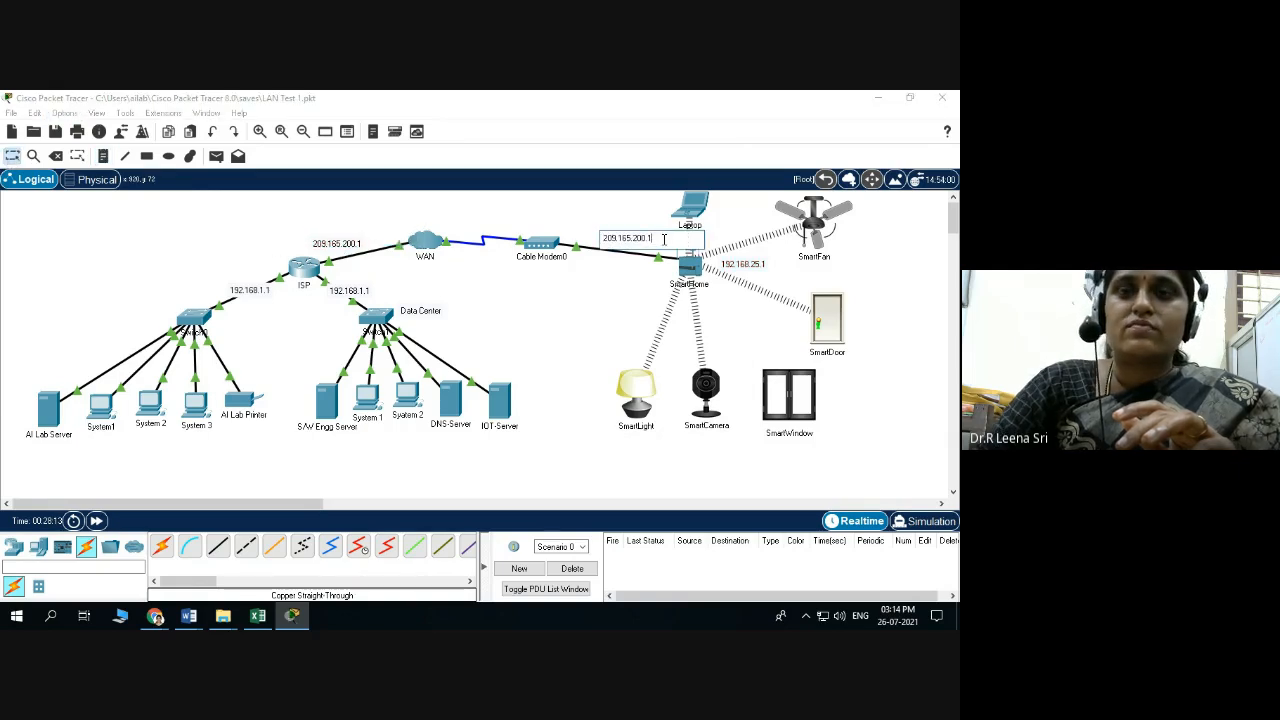
pyautogui.press('BackSpace')
pyautogui.write('2')
pyautogui.click(590, 342)
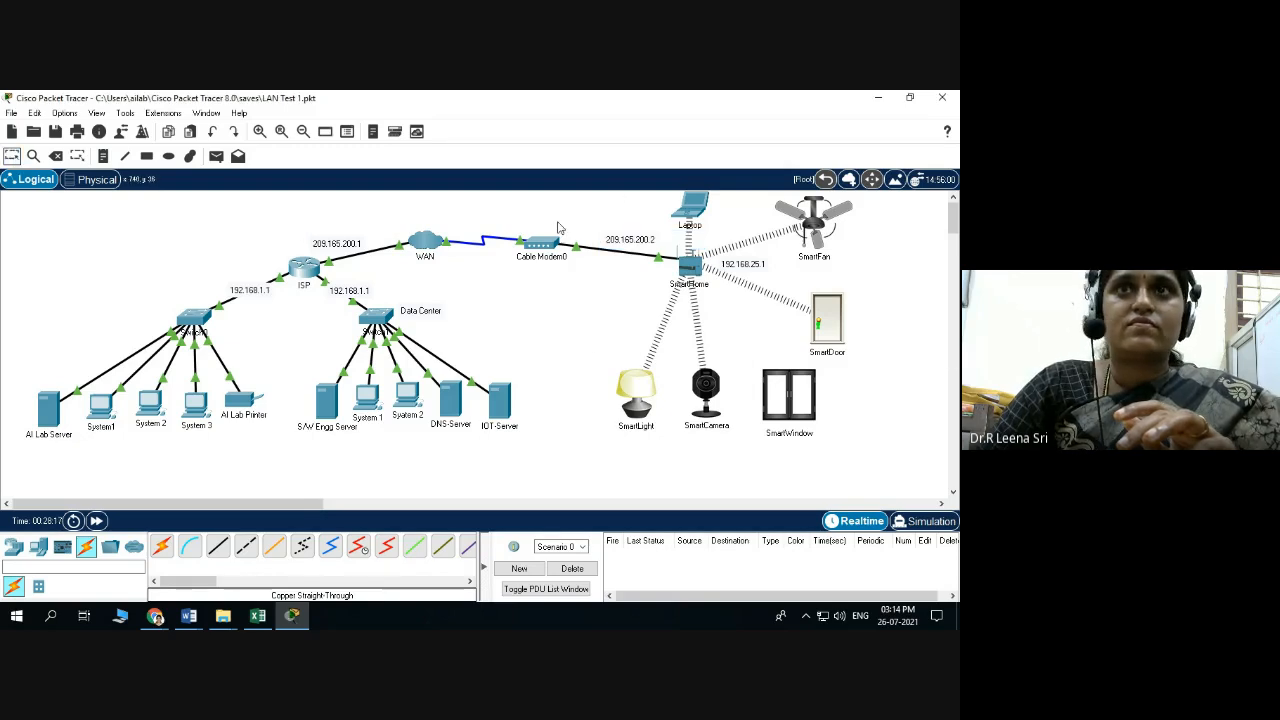
pyautogui.moveTo(631, 241); pyautogui.dragTo(645, 242)
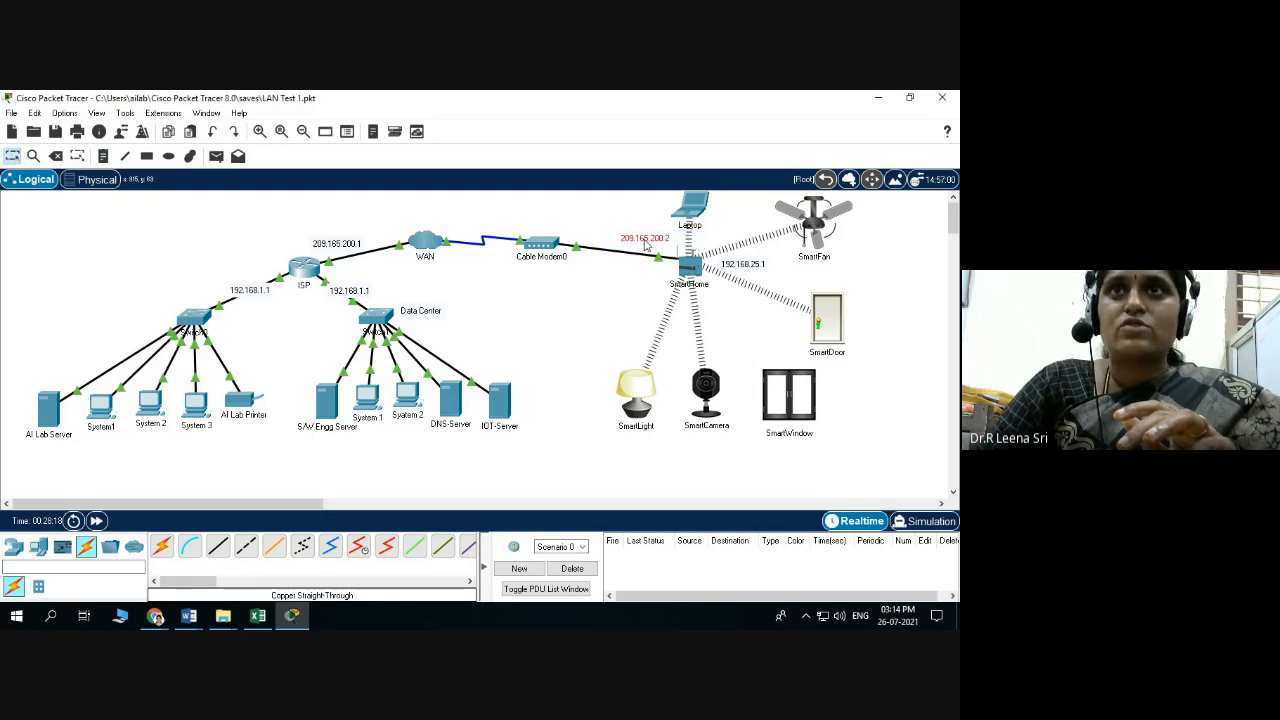